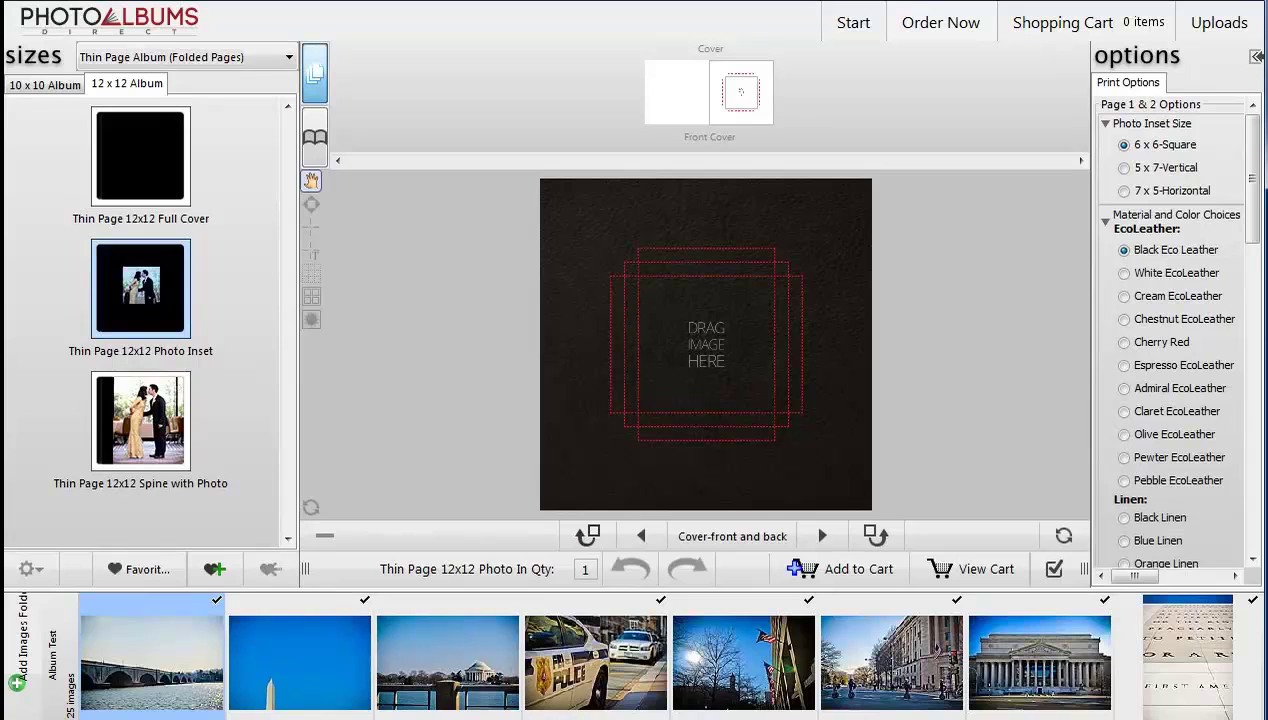
- Place the centred Capitol building photo in the square inset on the front cover
scroll(545, 692, "down", 2)
scroll(545, 692, "down", 7)
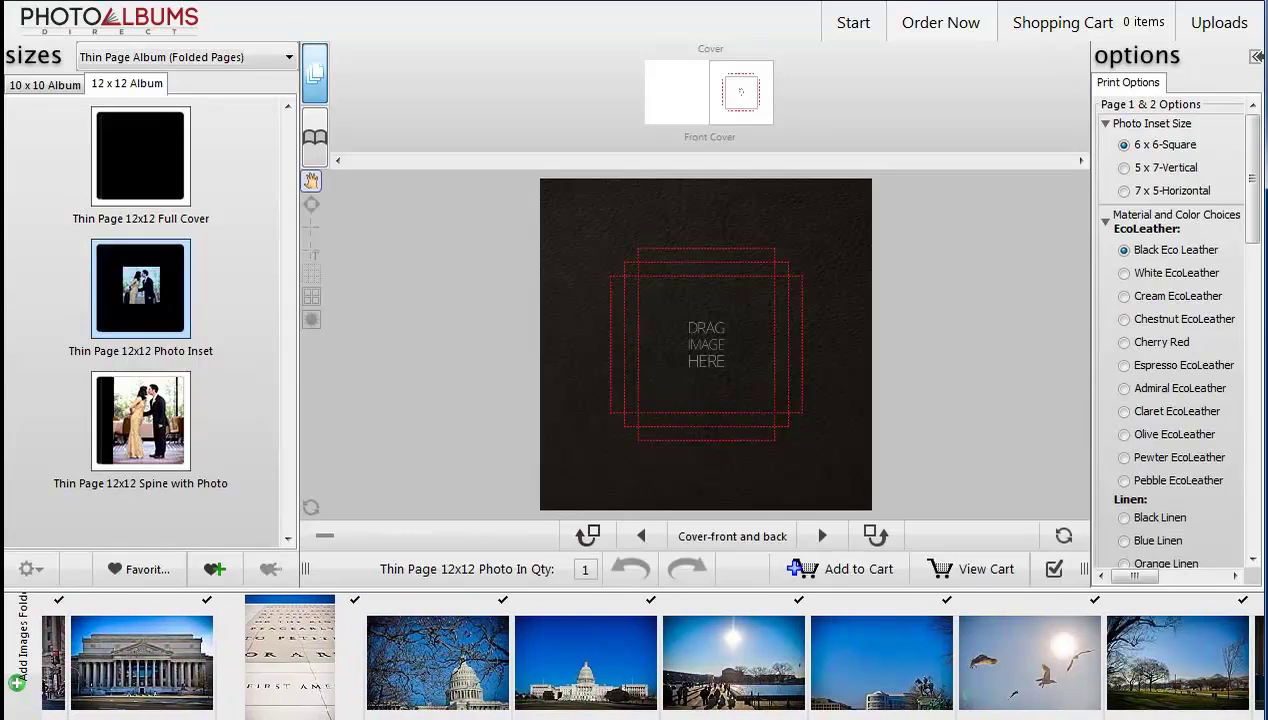
left_click_drag(575, 685, 740, 368)
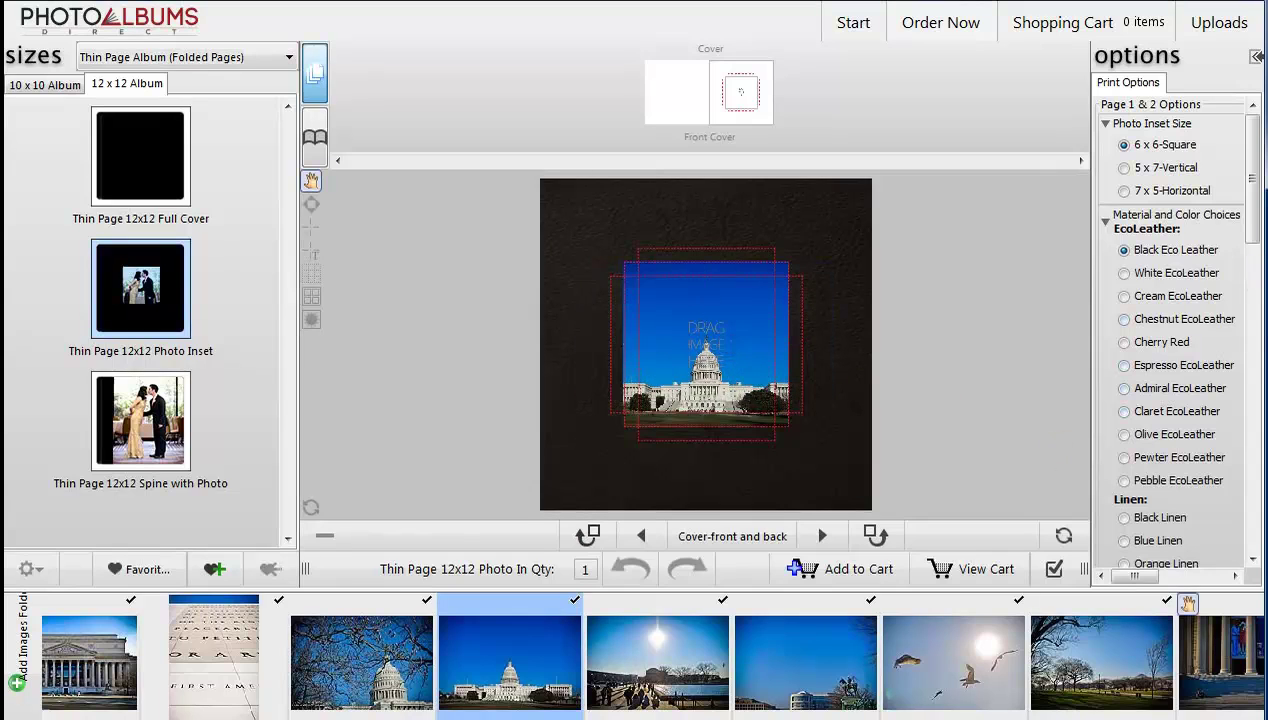
- Set the cover material to Gunmetal Linen
left_click_drag(1251, 178, 1251, 214)
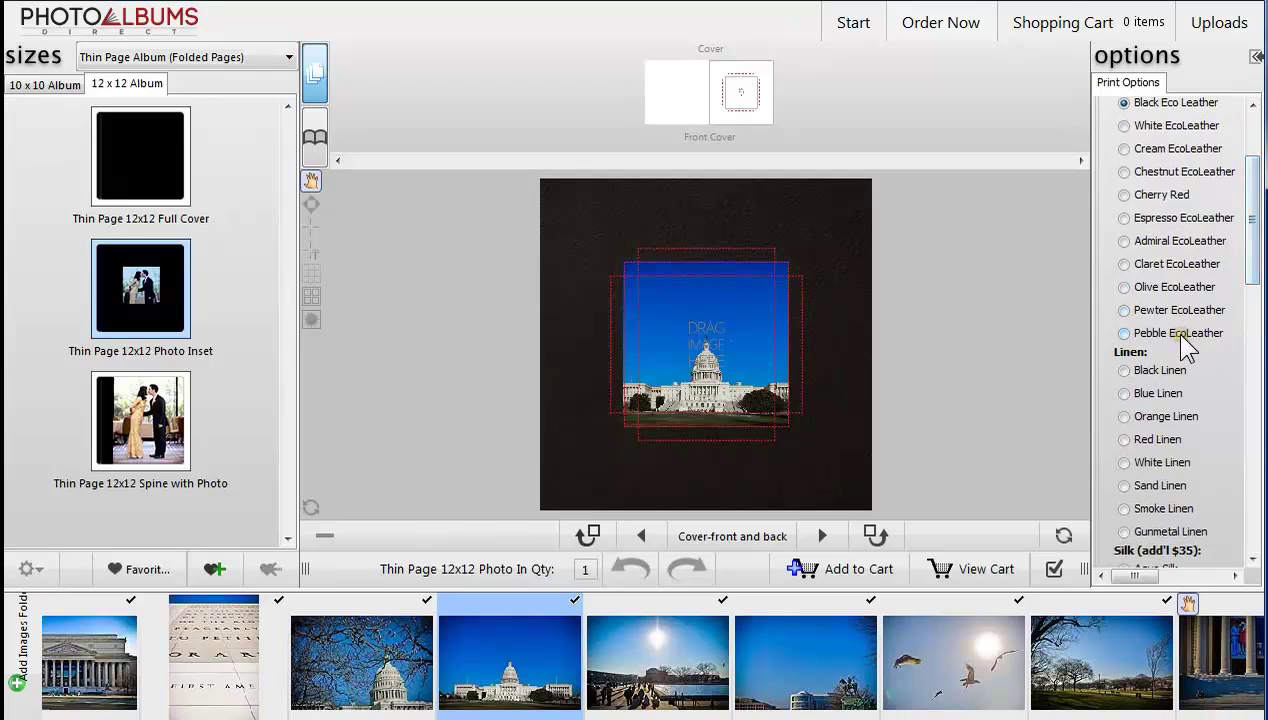
left_click_drag(1251, 270, 1255, 335)
left_click(1200, 311)
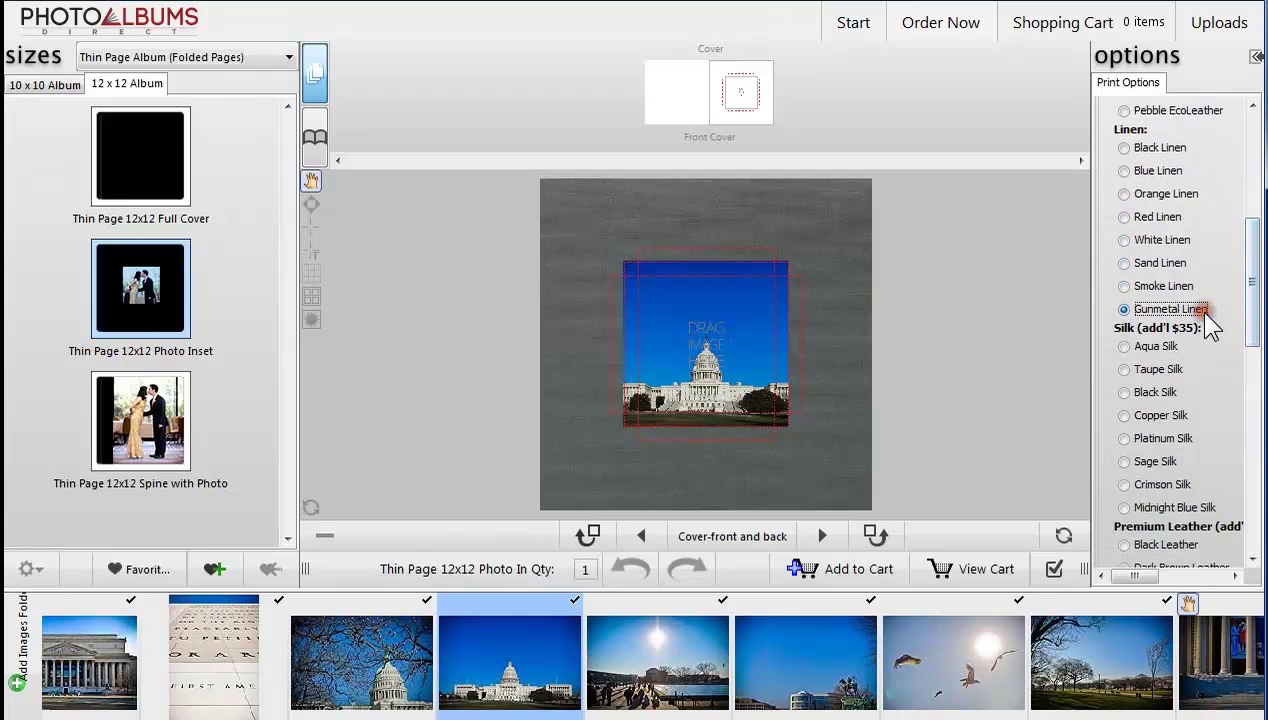
- Go to the spread for pages 1 & 2 and apply the 1224_6_0004 layout template to it
left_click(818, 537)
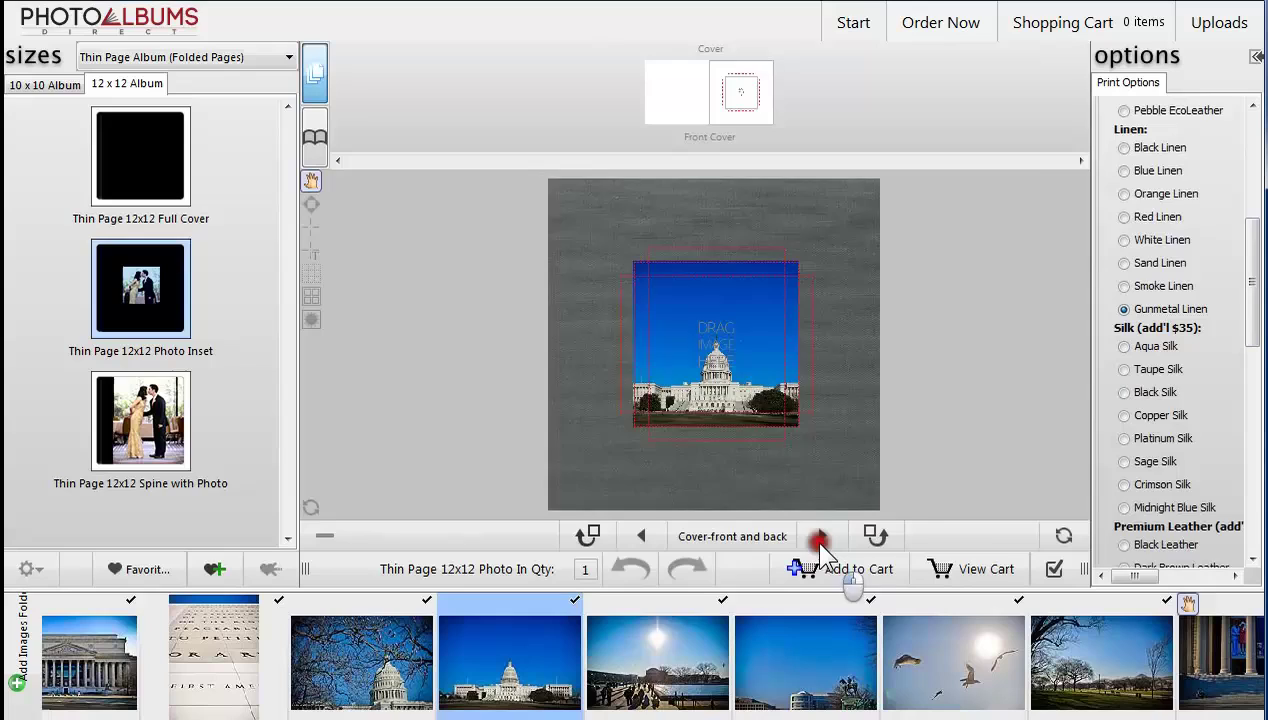
left_click(821, 537)
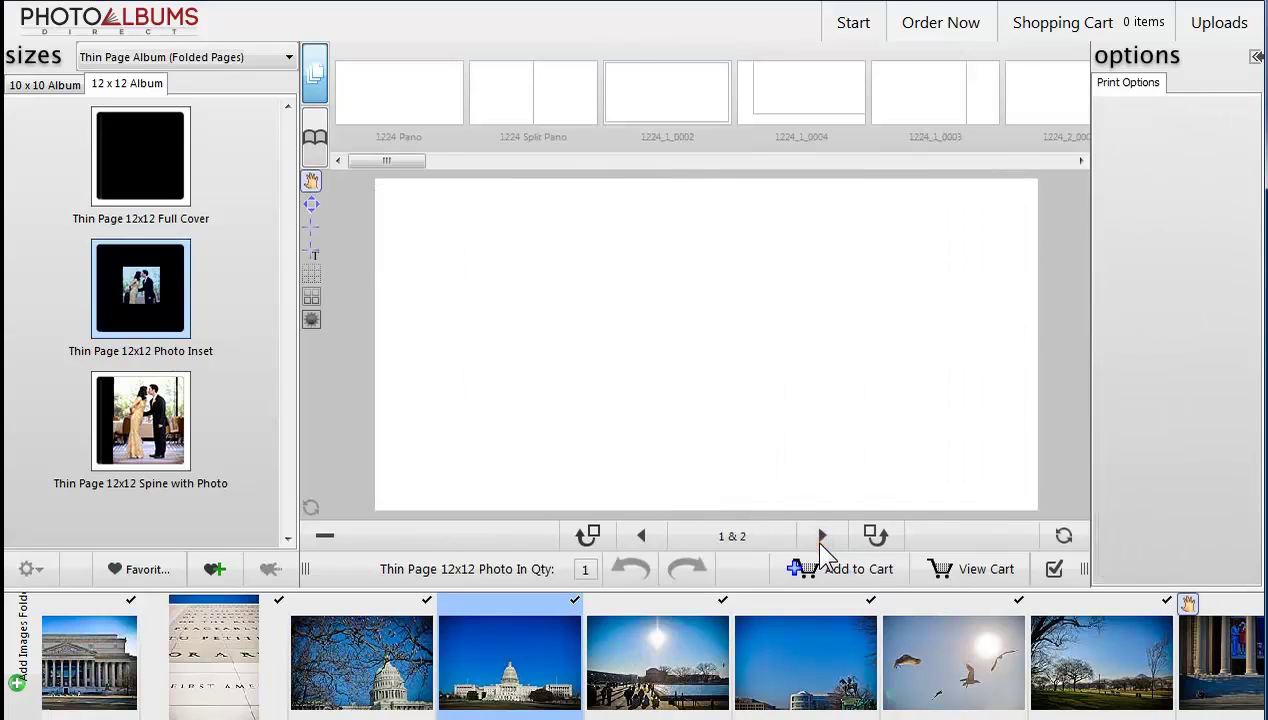
left_click_drag(410, 161, 1042, 190)
left_click_drag(818, 119, 805, 289)
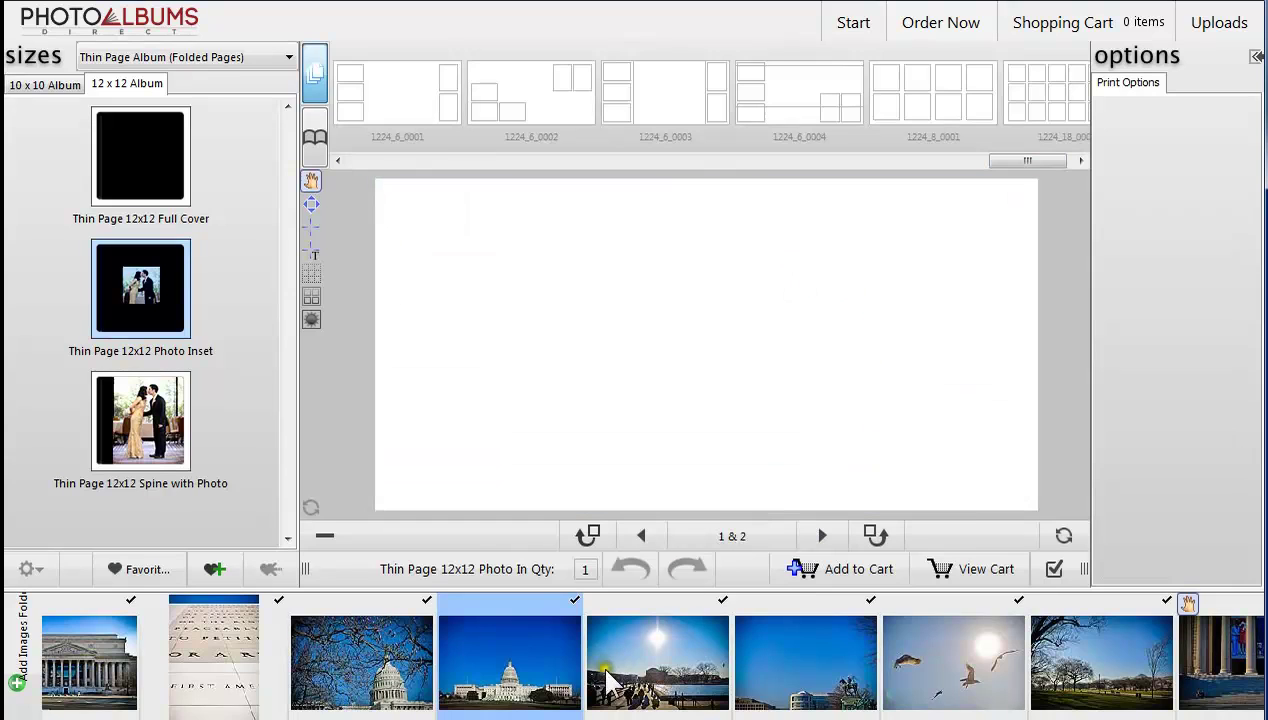
- Place the domed memorial photo in the wide frame and the bridge, monument and flag photos in the three stacked frames, in that order
scroll(634, 655, "up", 6)
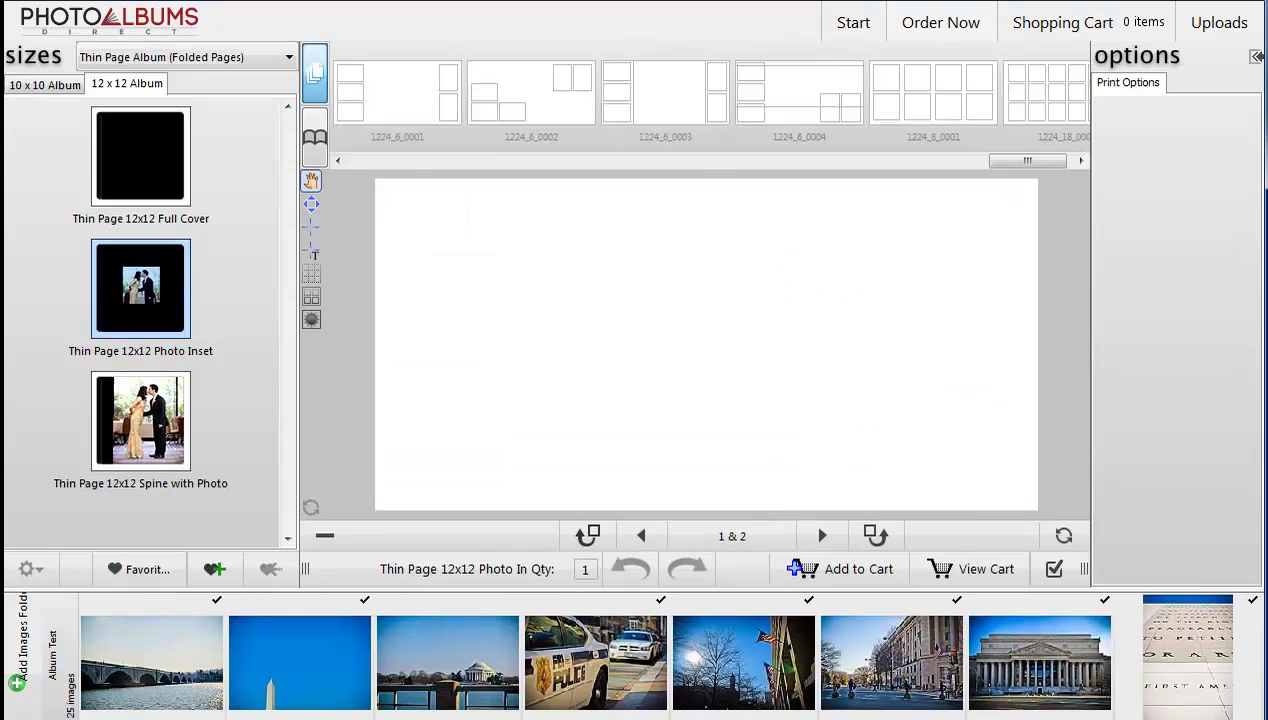
left_click_drag(447, 690, 779, 281)
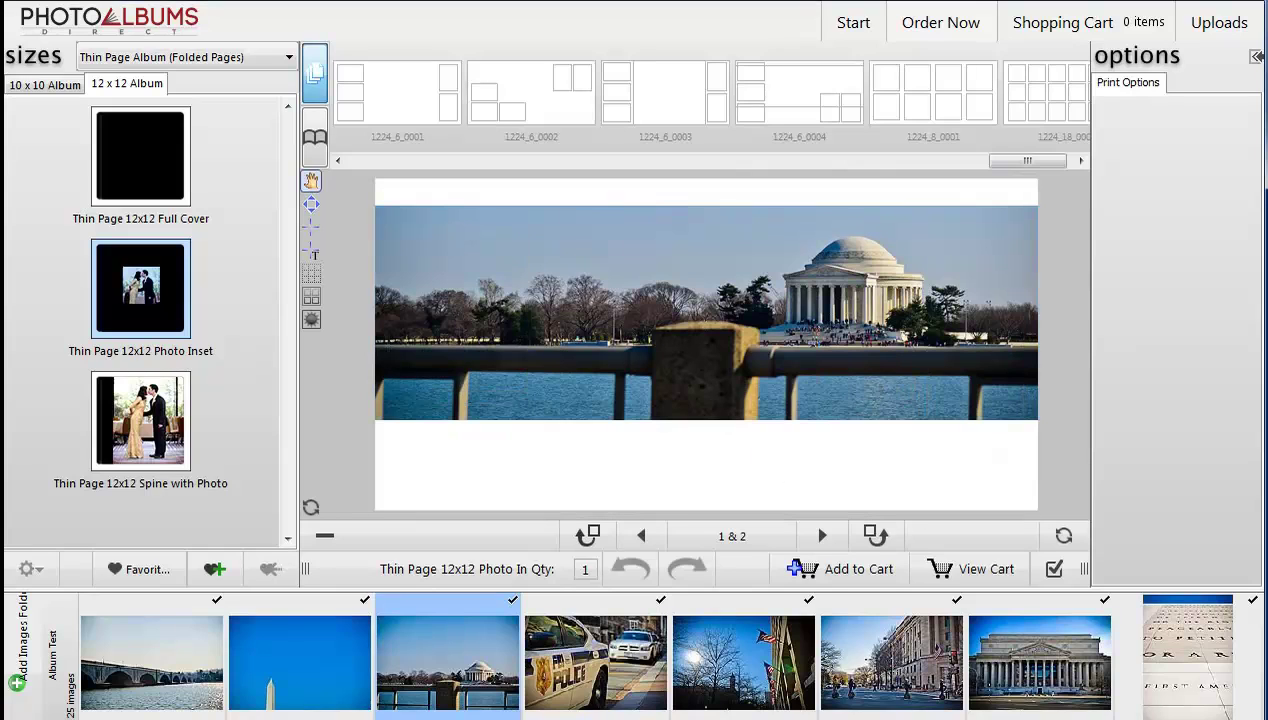
left_click(181, 703)
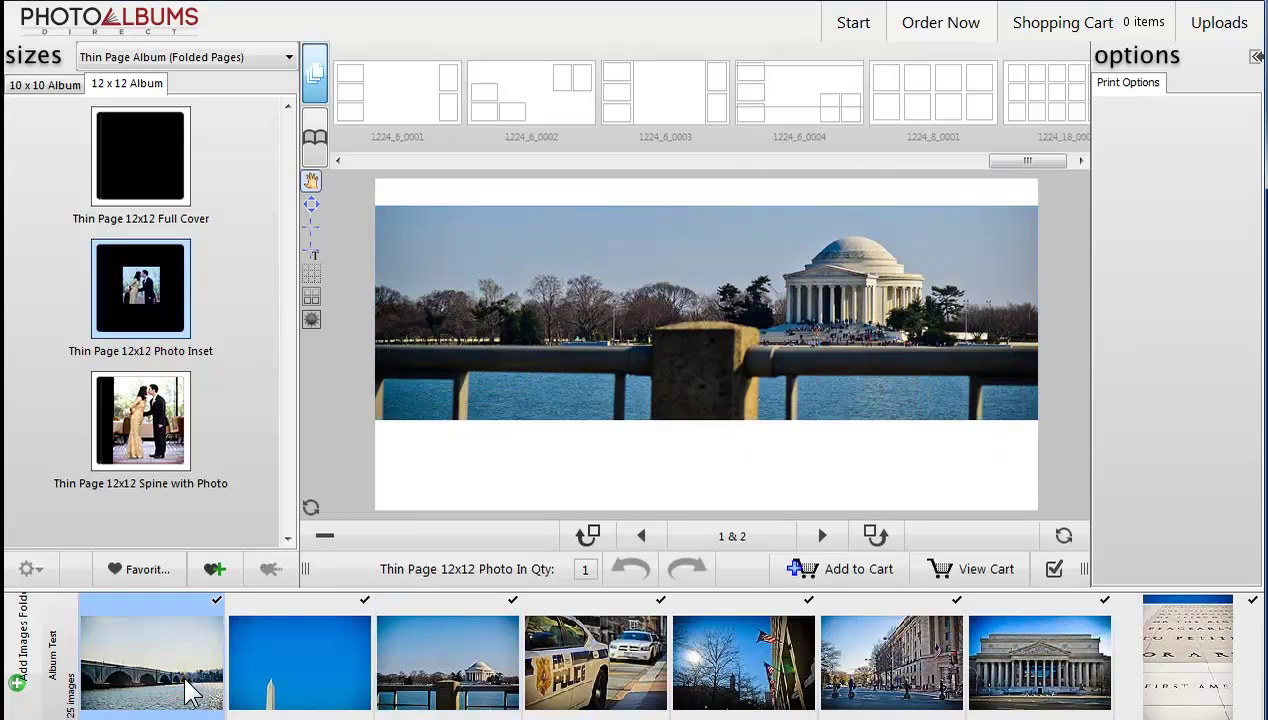
left_click_drag(190, 690, 405, 235)
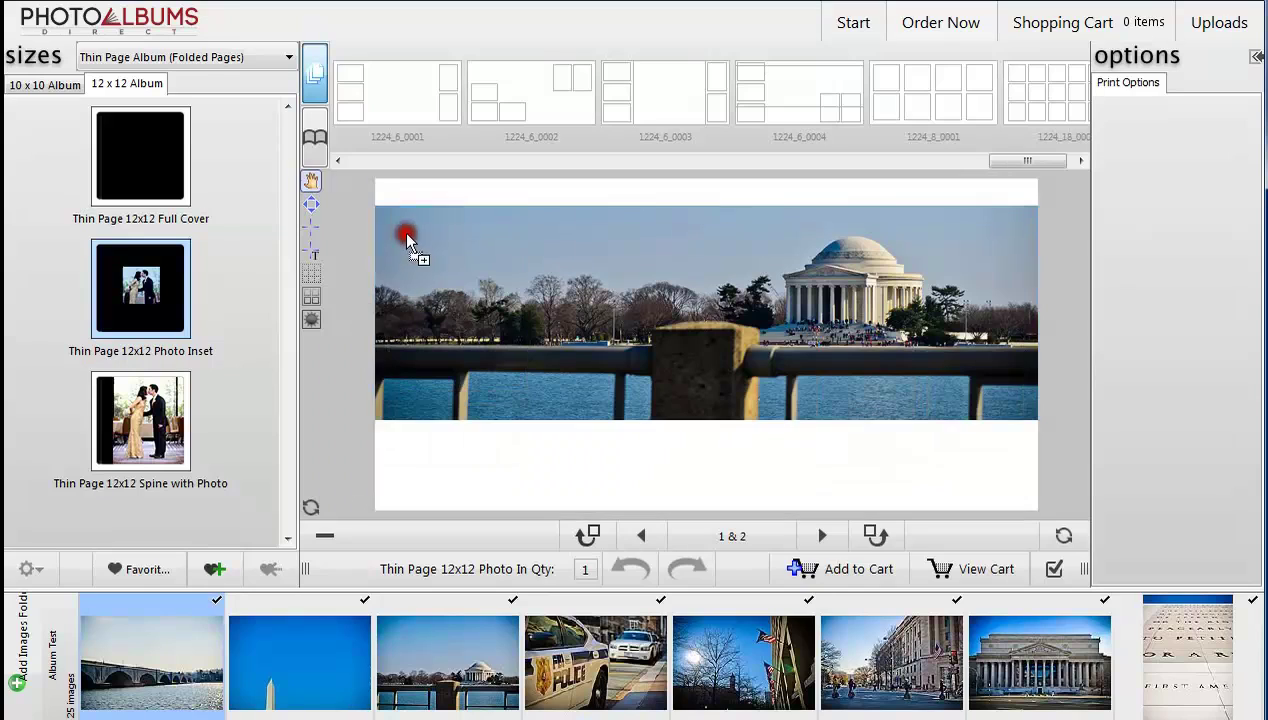
left_click(340, 655)
left_click_drag(340, 655, 481, 342)
left_click_drag(719, 651, 480, 425)
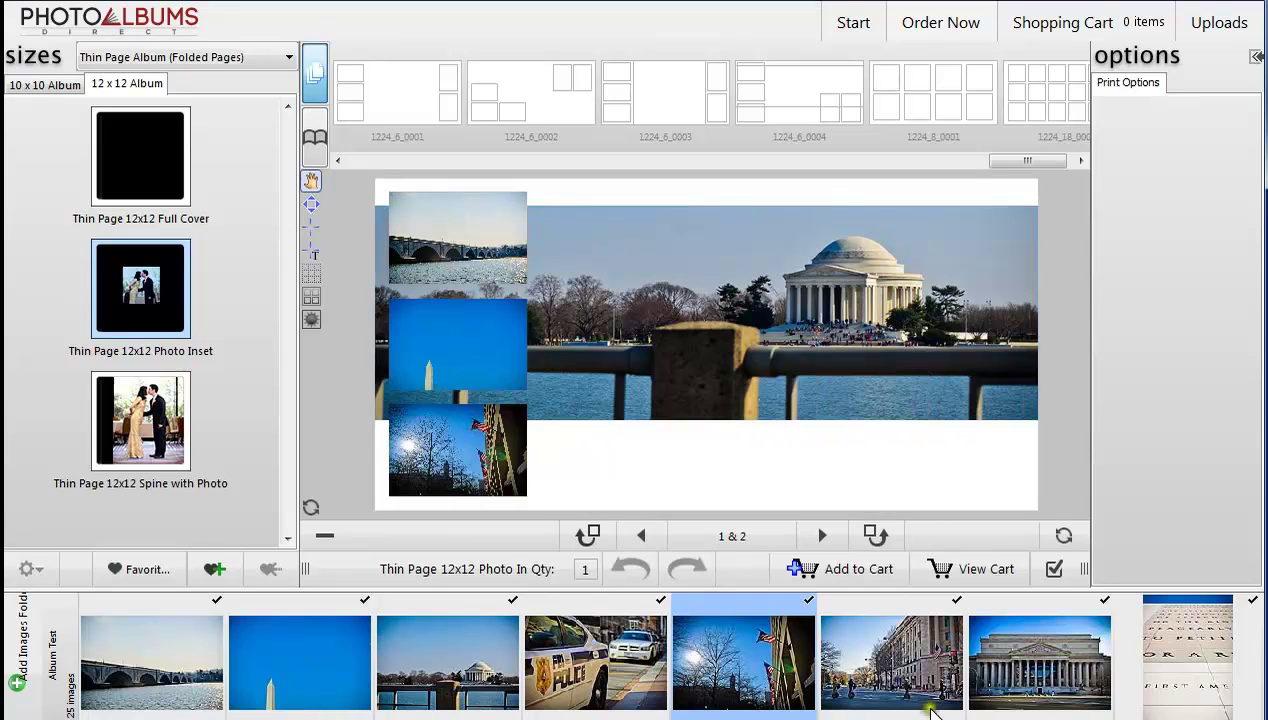
- Place the street photo in the outer vertical frame at the spread's lower right and rotate it upright
left_click_drag(870, 645, 990, 462)
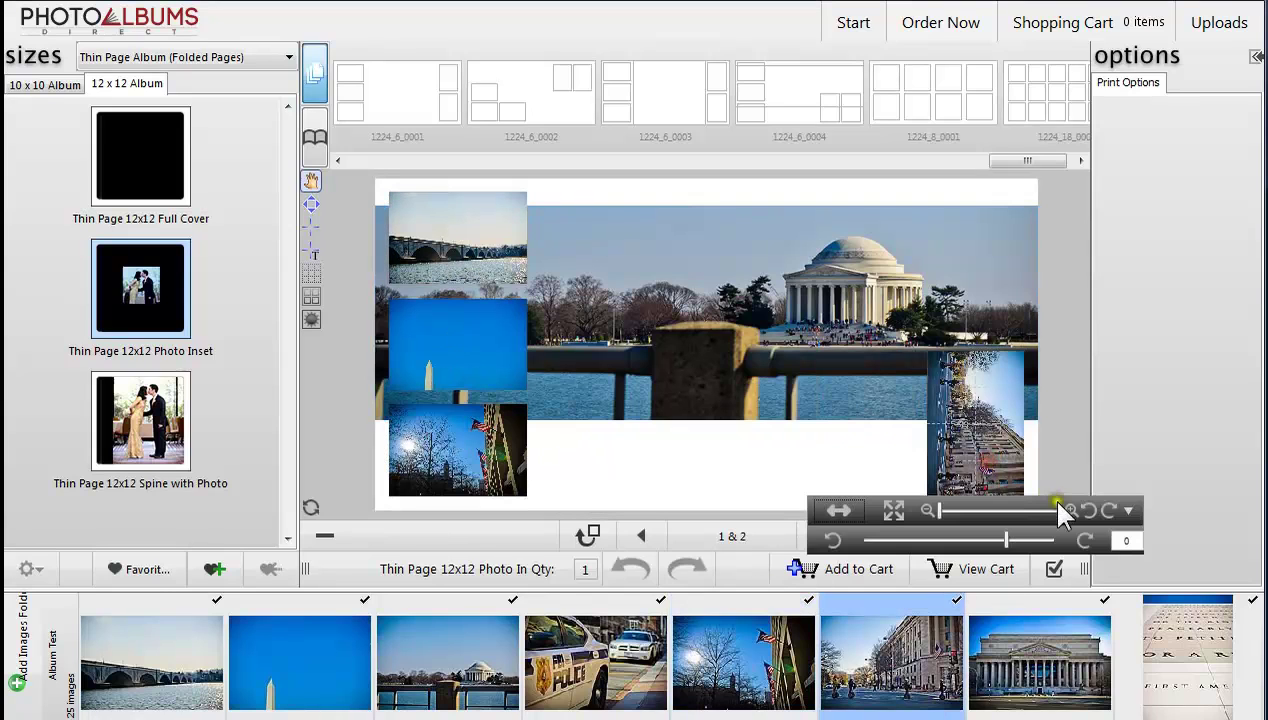
left_click(1089, 511)
left_click(1106, 436)
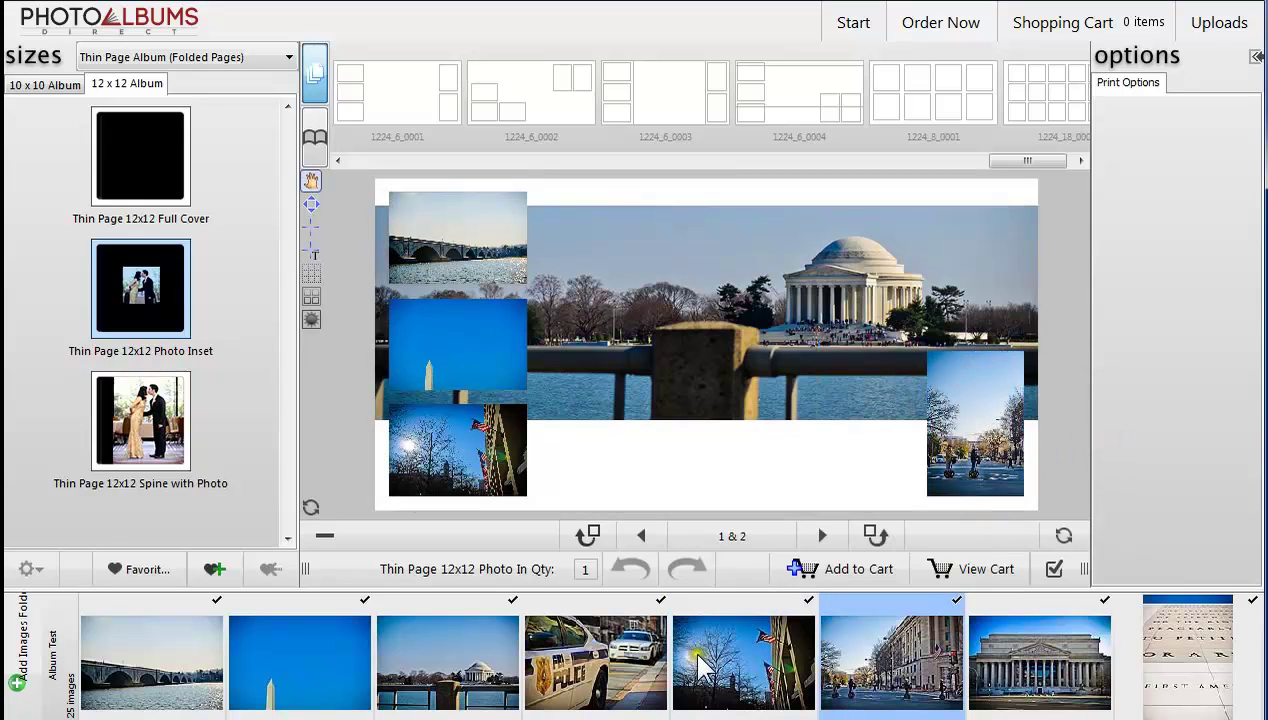
- Place the flag photo upright in the inner vertical frame and replace the lowest stacked photo with the columned building
left_click_drag(720, 665, 862, 398)
left_click(868, 456)
left_click(986, 510)
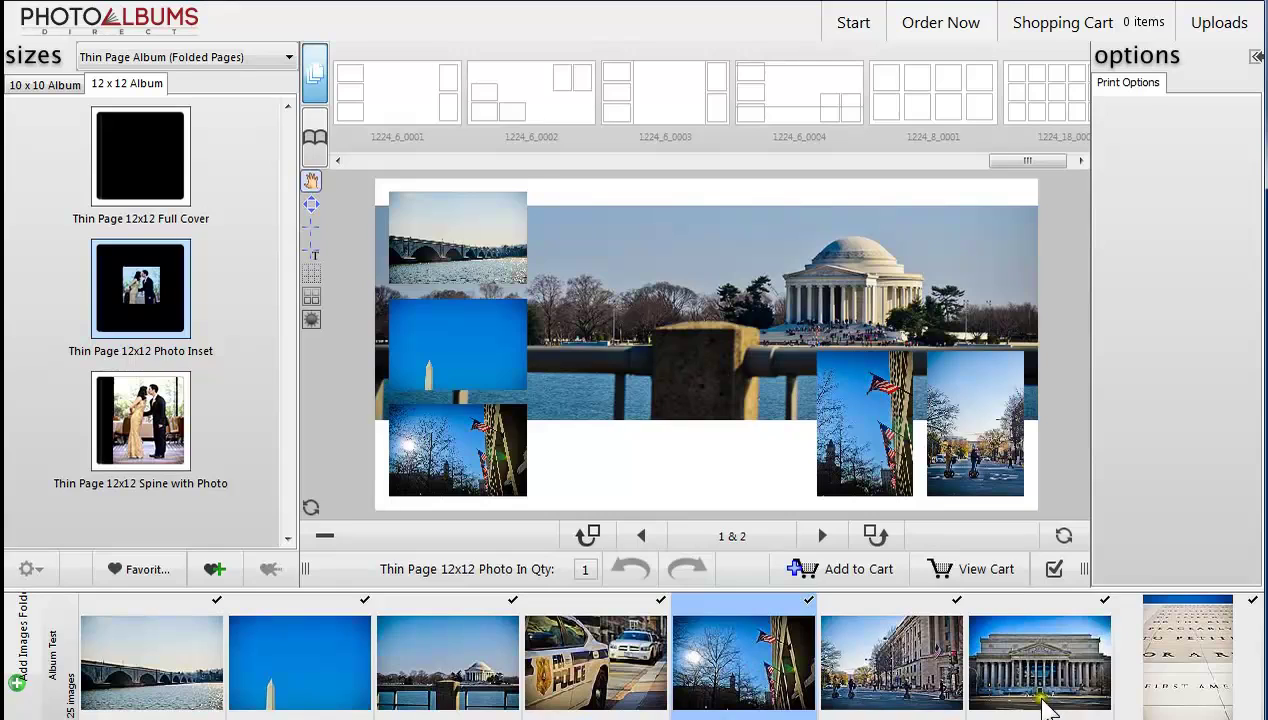
left_click_drag(1025, 704, 495, 481)
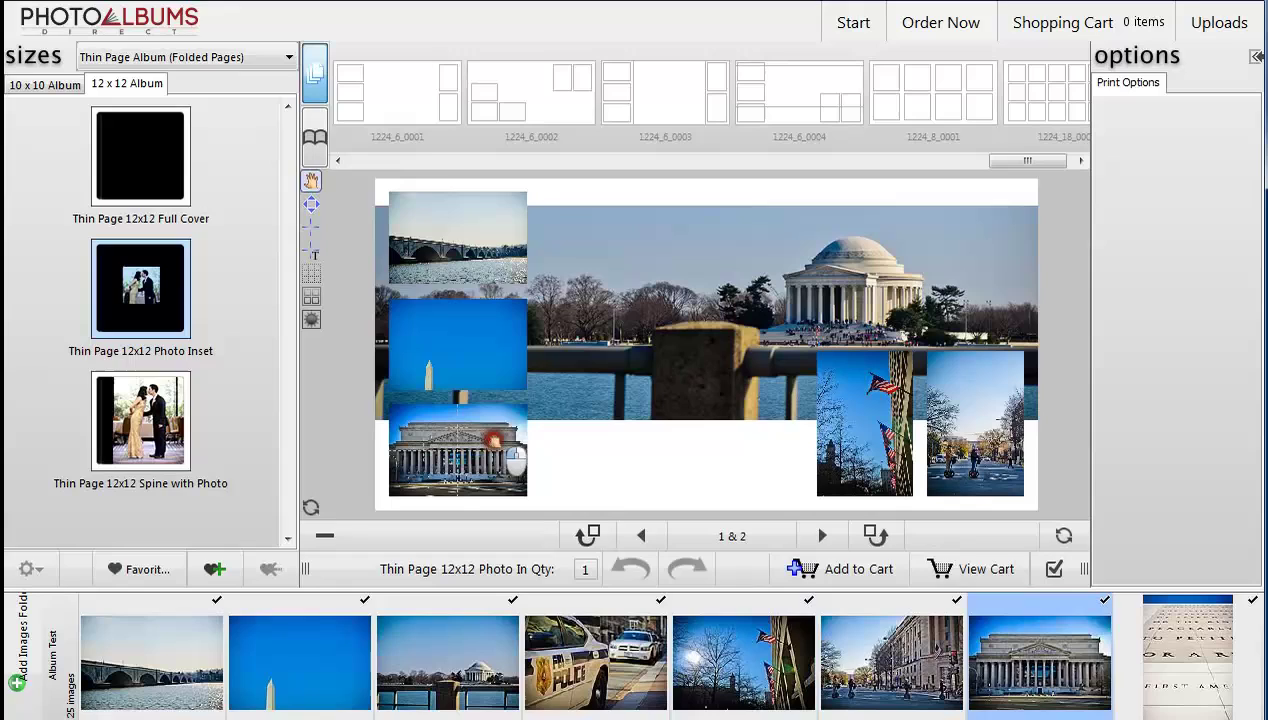
- Select the five small photos on the spread and add a white stroke around them
mouse_move(493, 440)
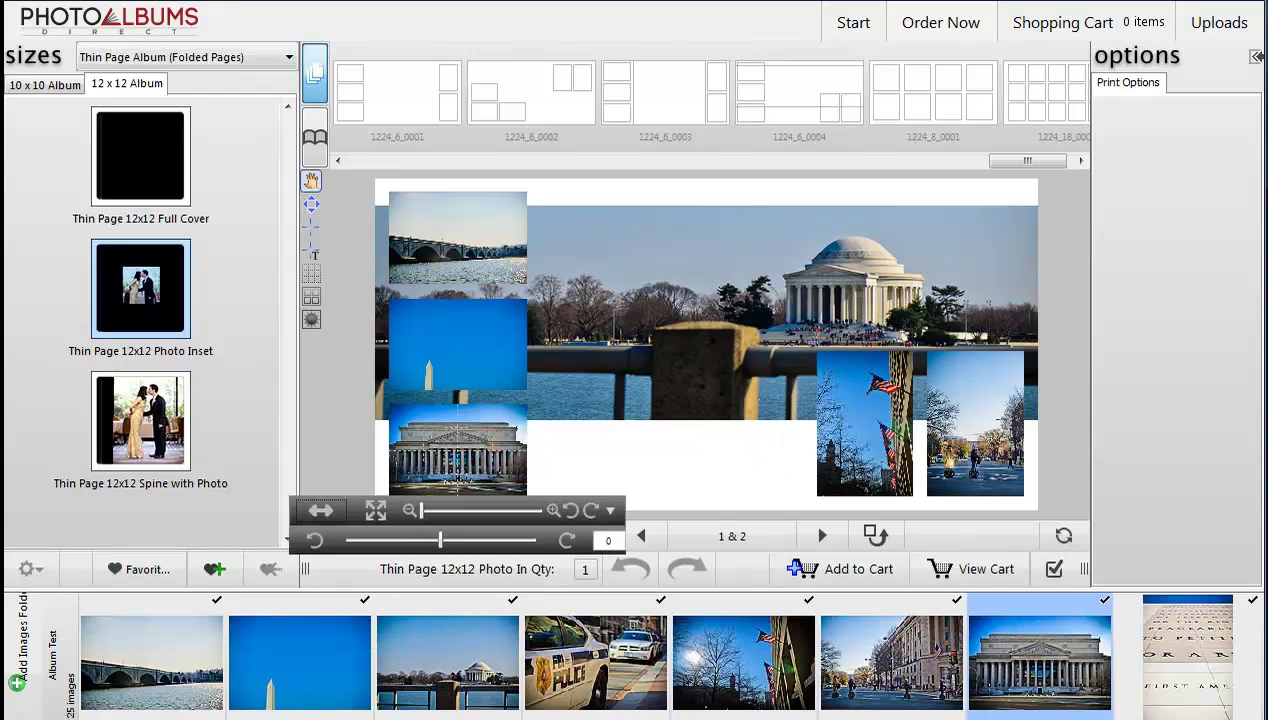
mouse_move(984, 447)
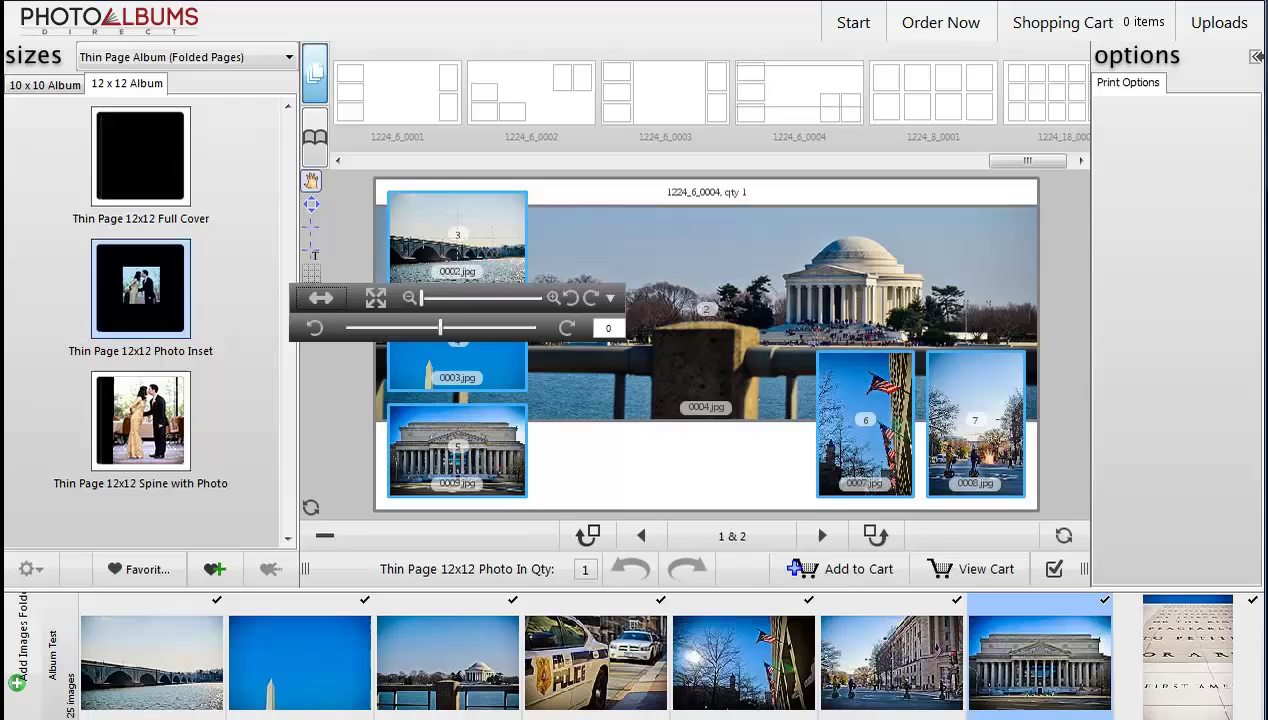
left_click(607, 296)
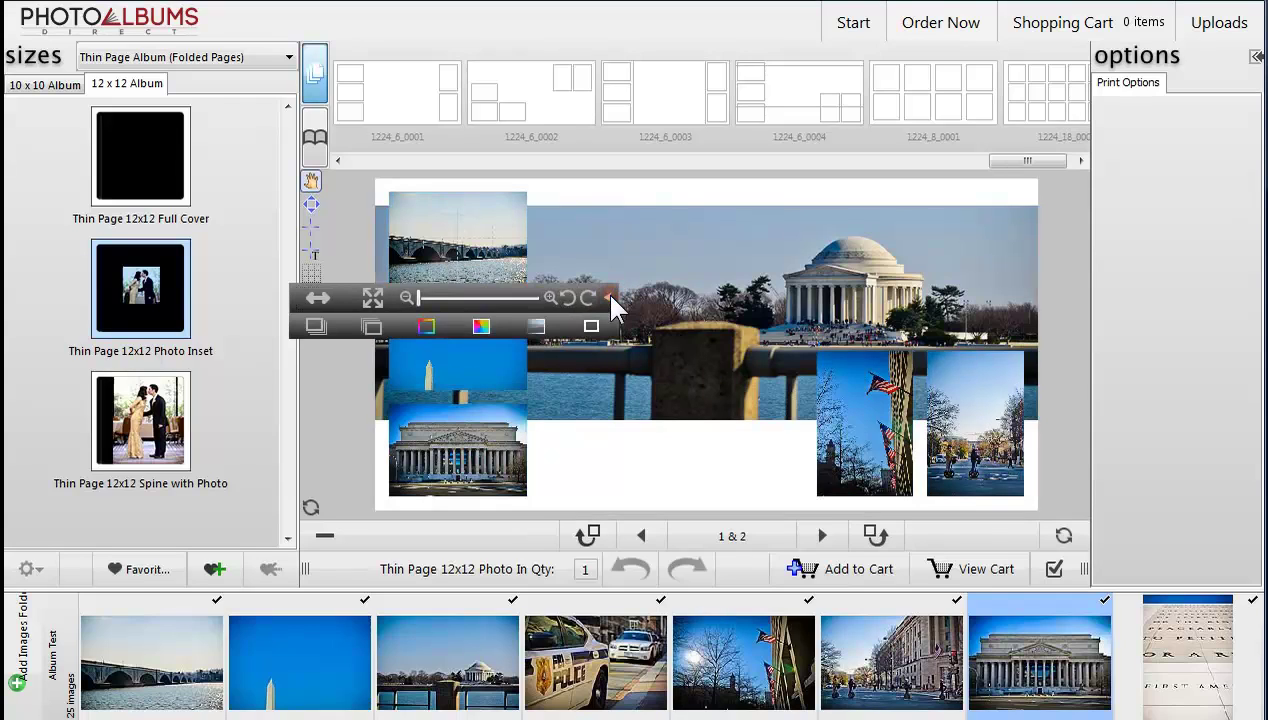
left_click(609, 296)
left_click(606, 298)
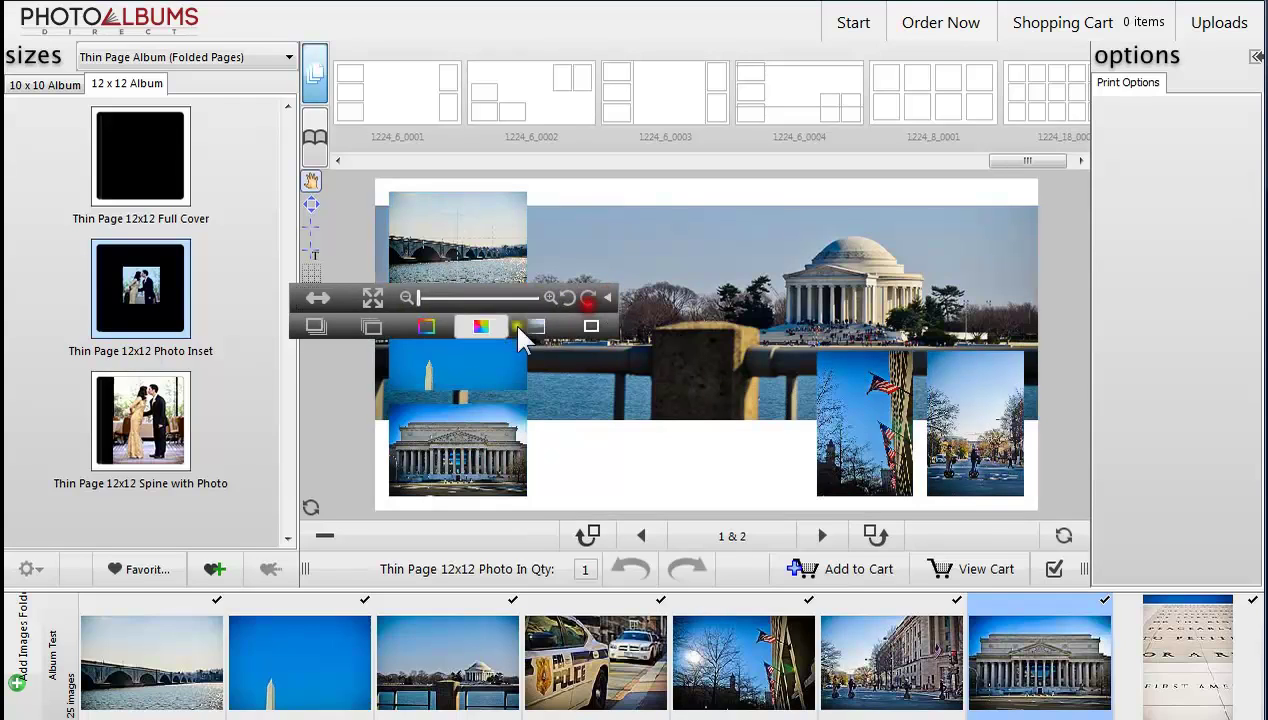
left_click(428, 332)
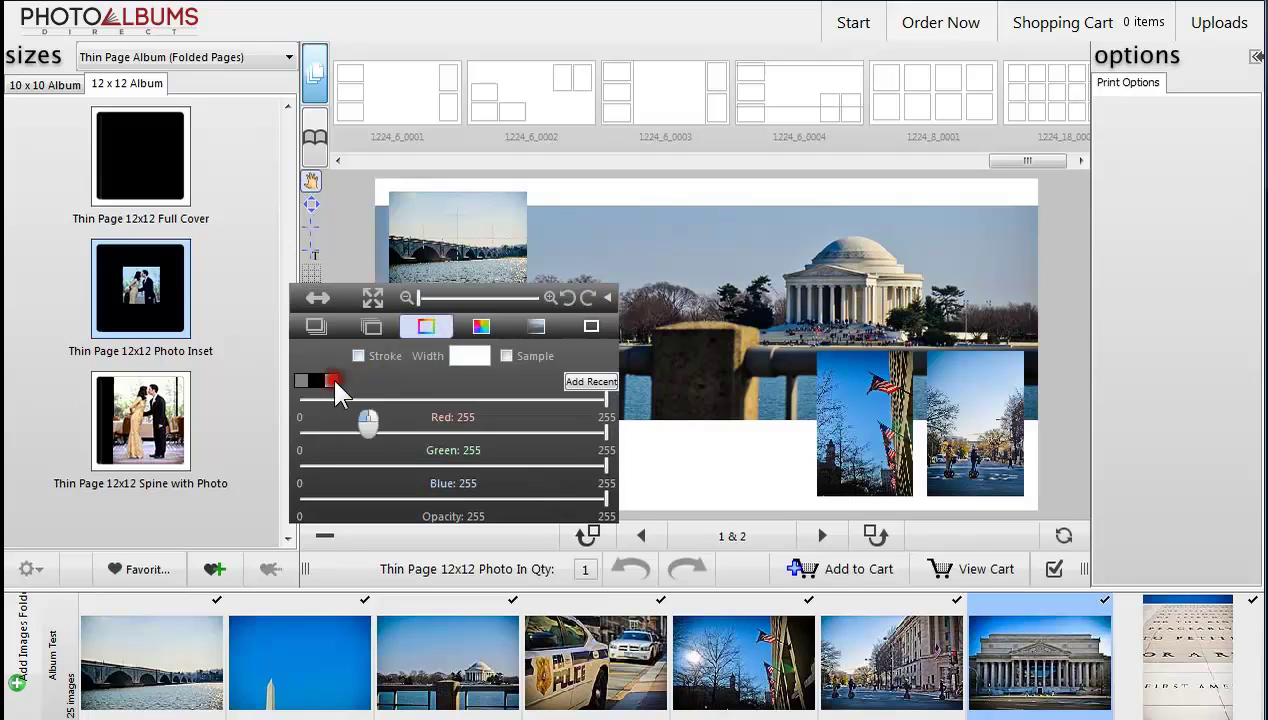
left_click(358, 355)
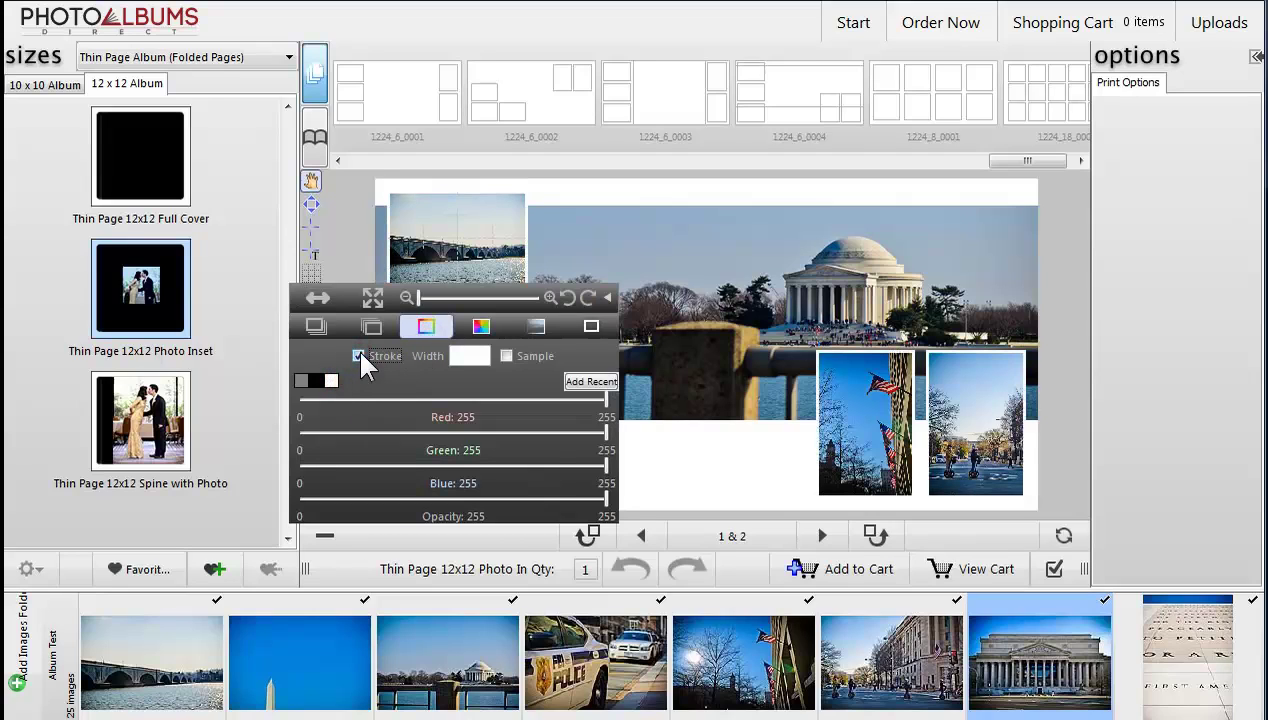
- Fill the background of the spread with black
left_click(767, 460)
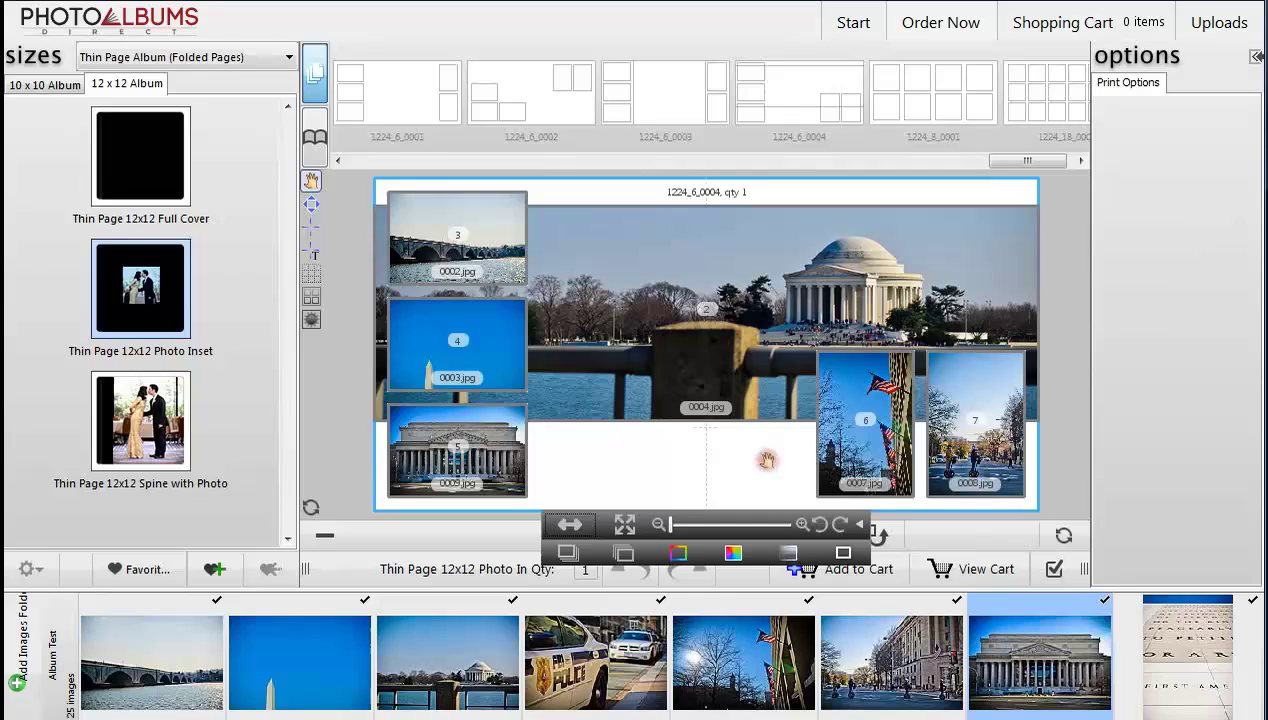
left_click(741, 553)
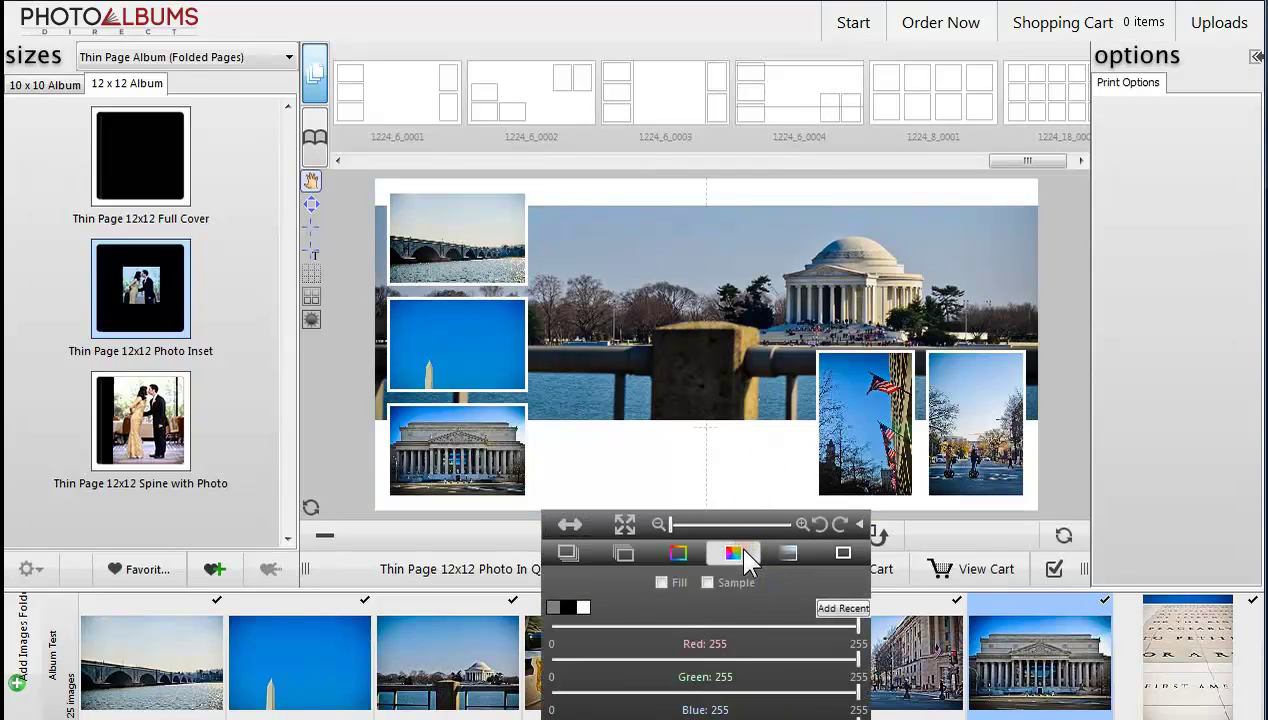
left_click(568, 607)
left_click(662, 582)
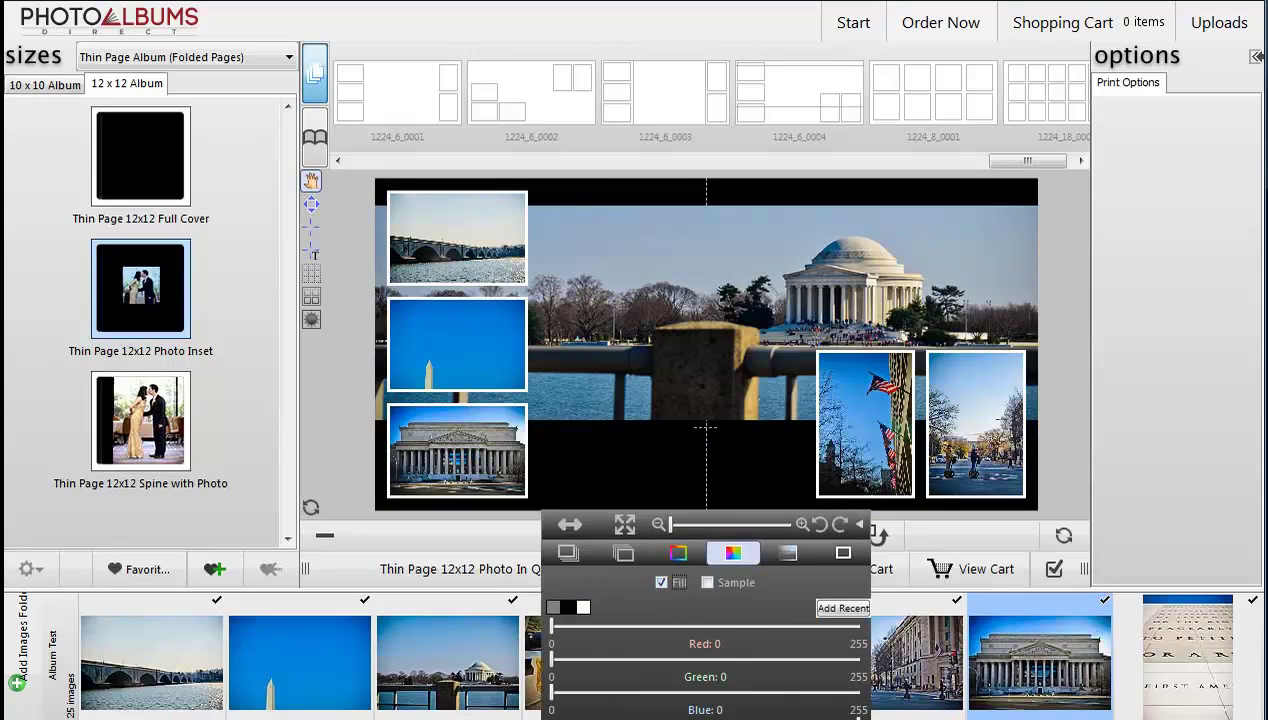
- Place the photo of the building columns with blue banners as the background image of the spread
scroll(640, 660, "right", 3)
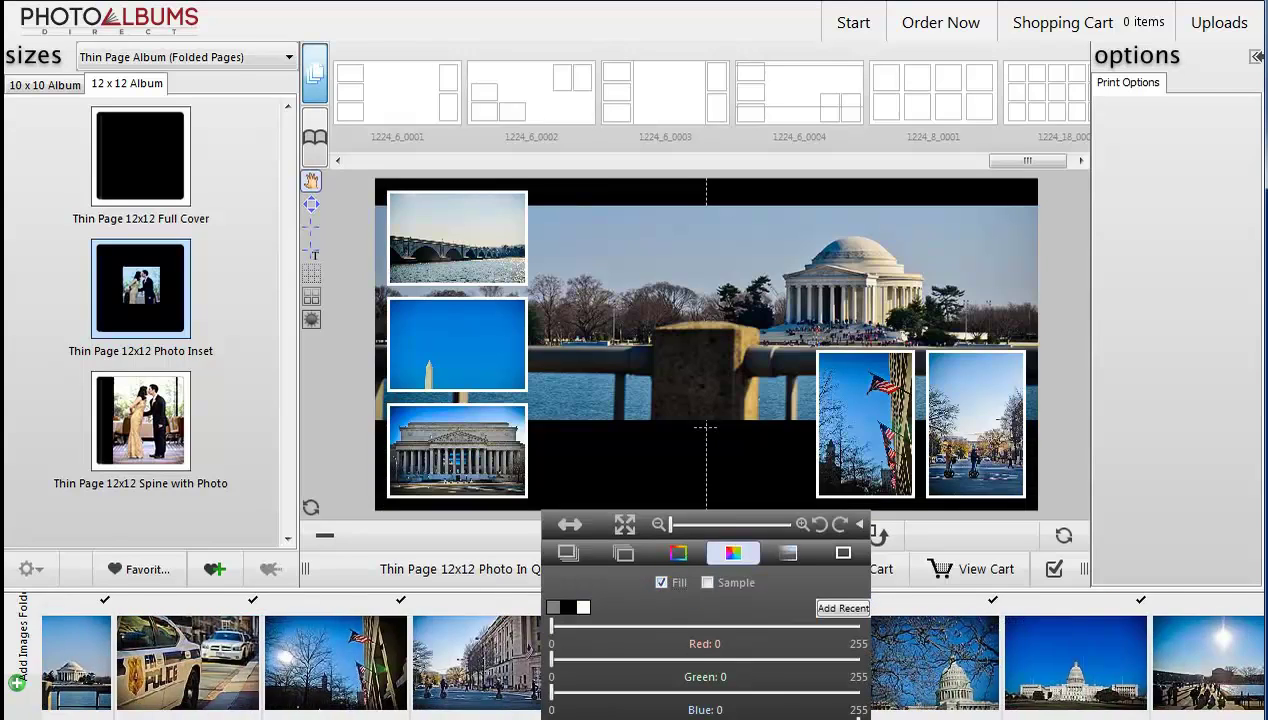
left_click(858, 524)
scroll(438, 699, "right", 5)
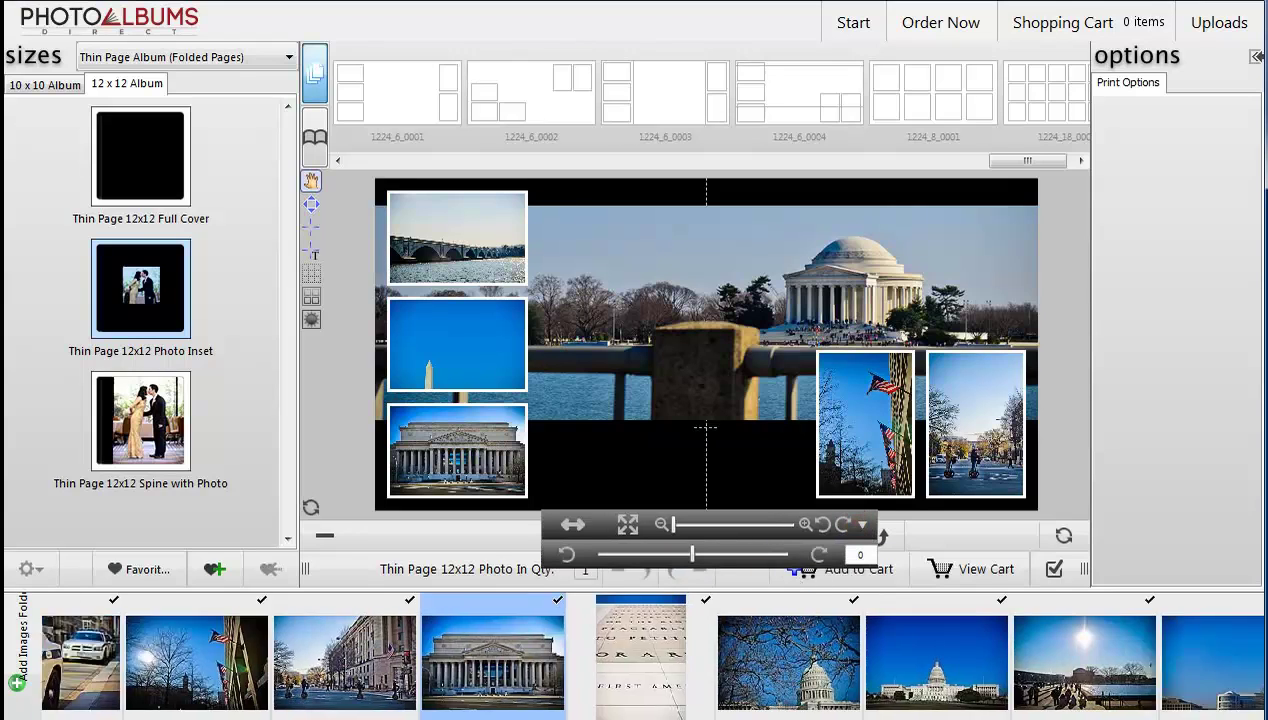
scroll(647, 655, "right", 4)
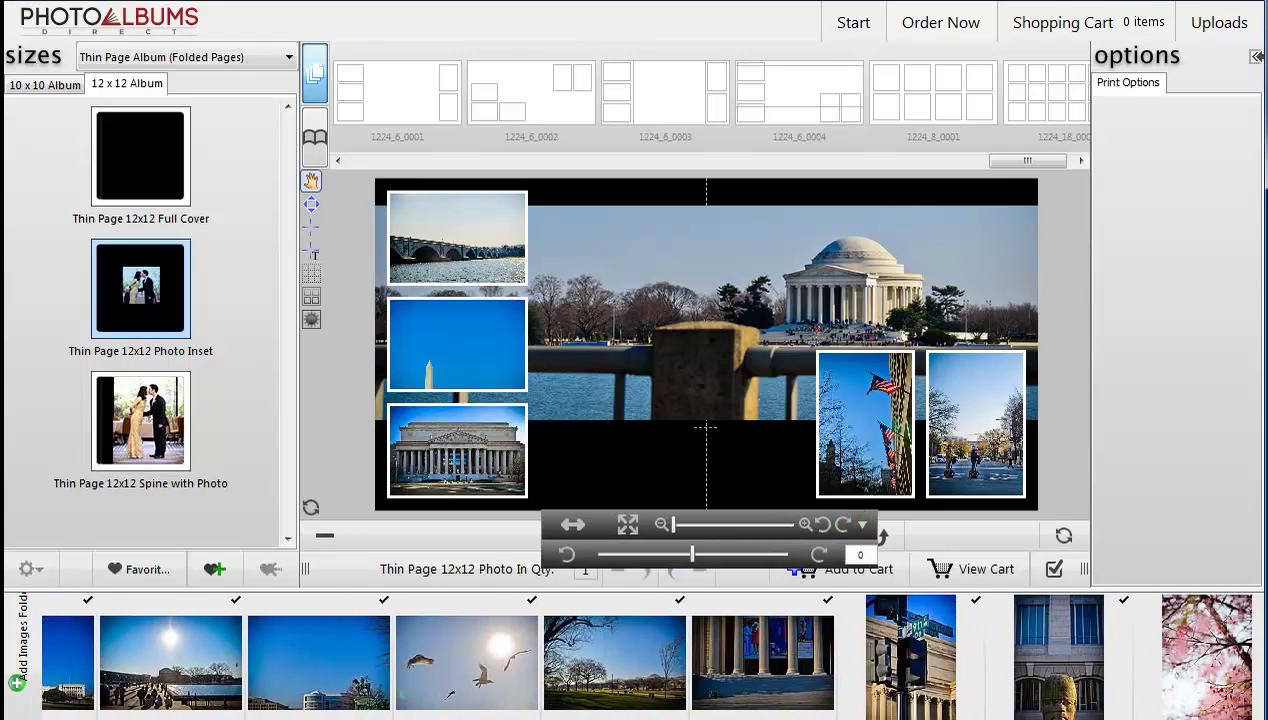
left_click_drag(788, 705, 766, 540)
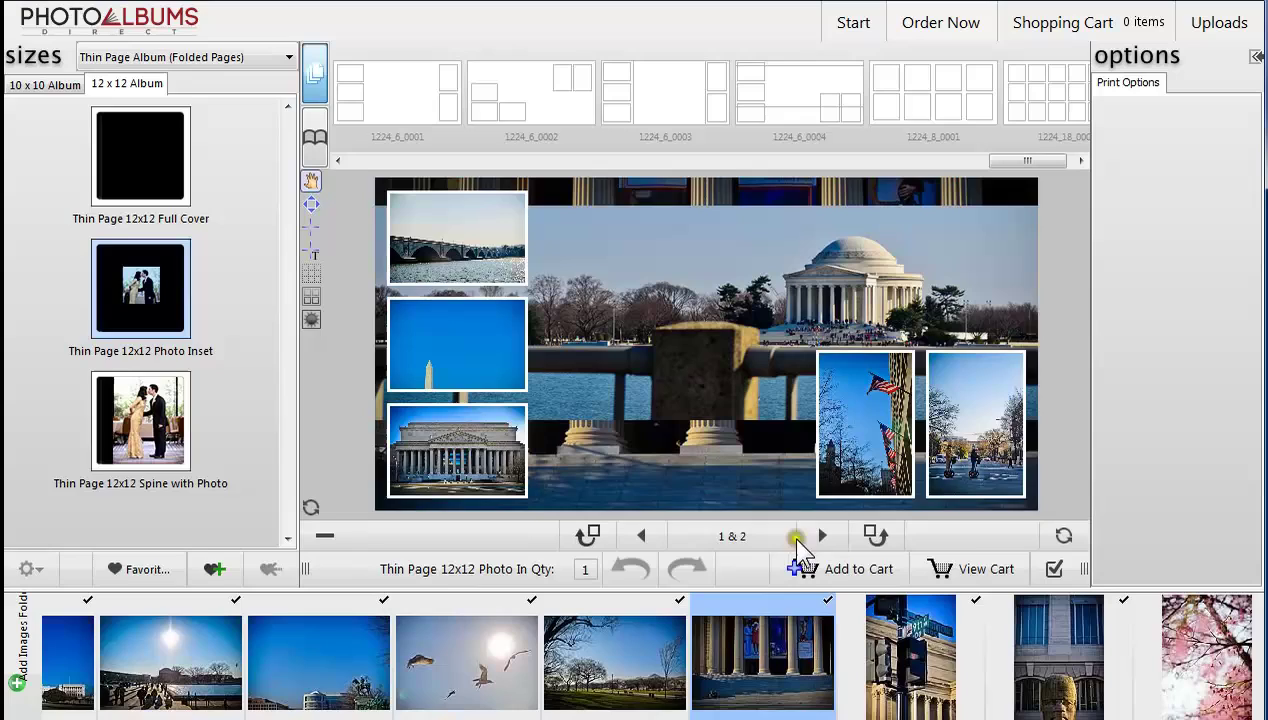
- Lower the opacity of the background columns image so that it fades into the black fill
left_click(687, 470)
left_click(707, 488)
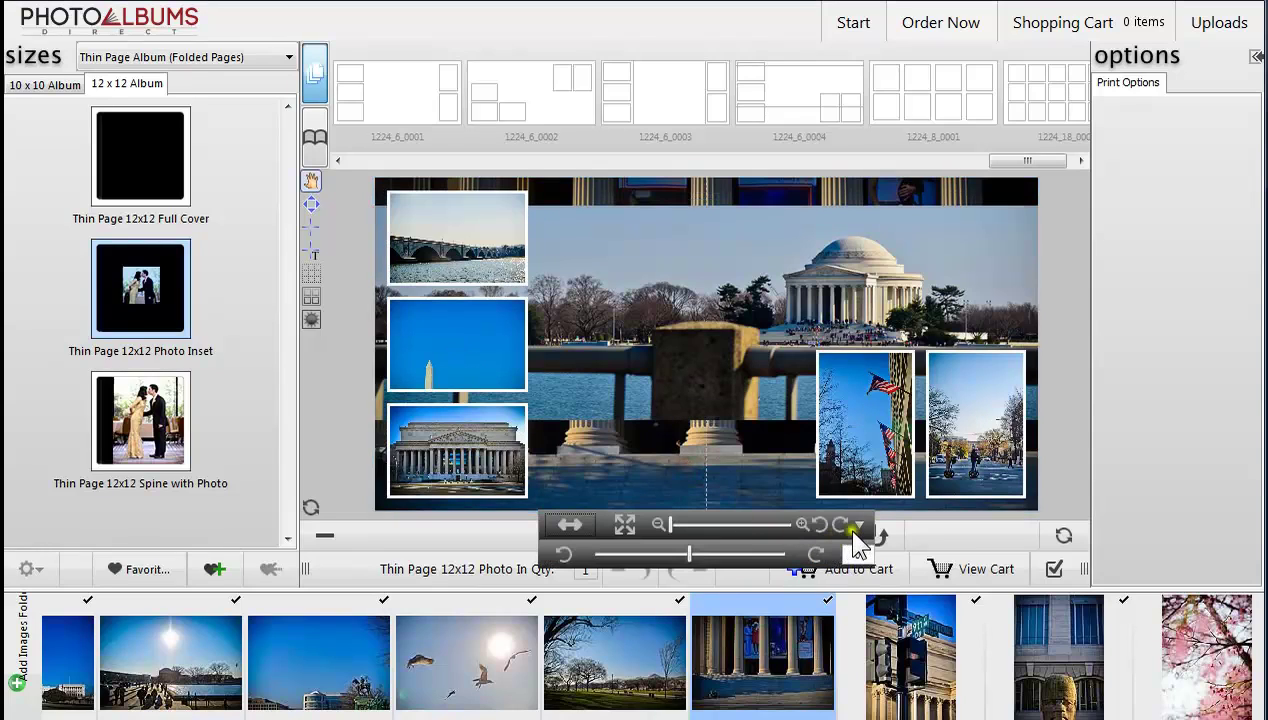
left_click(781, 552)
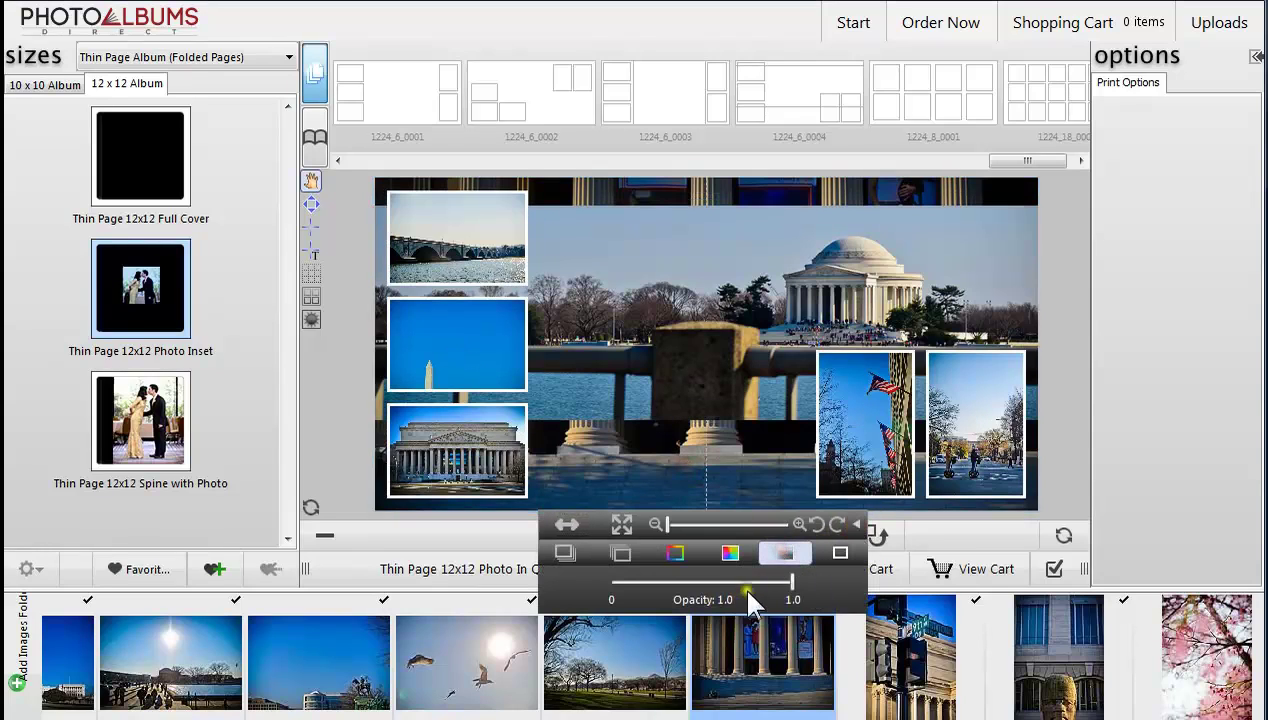
left_click_drag(791, 582, 667, 582)
left_click(847, 537)
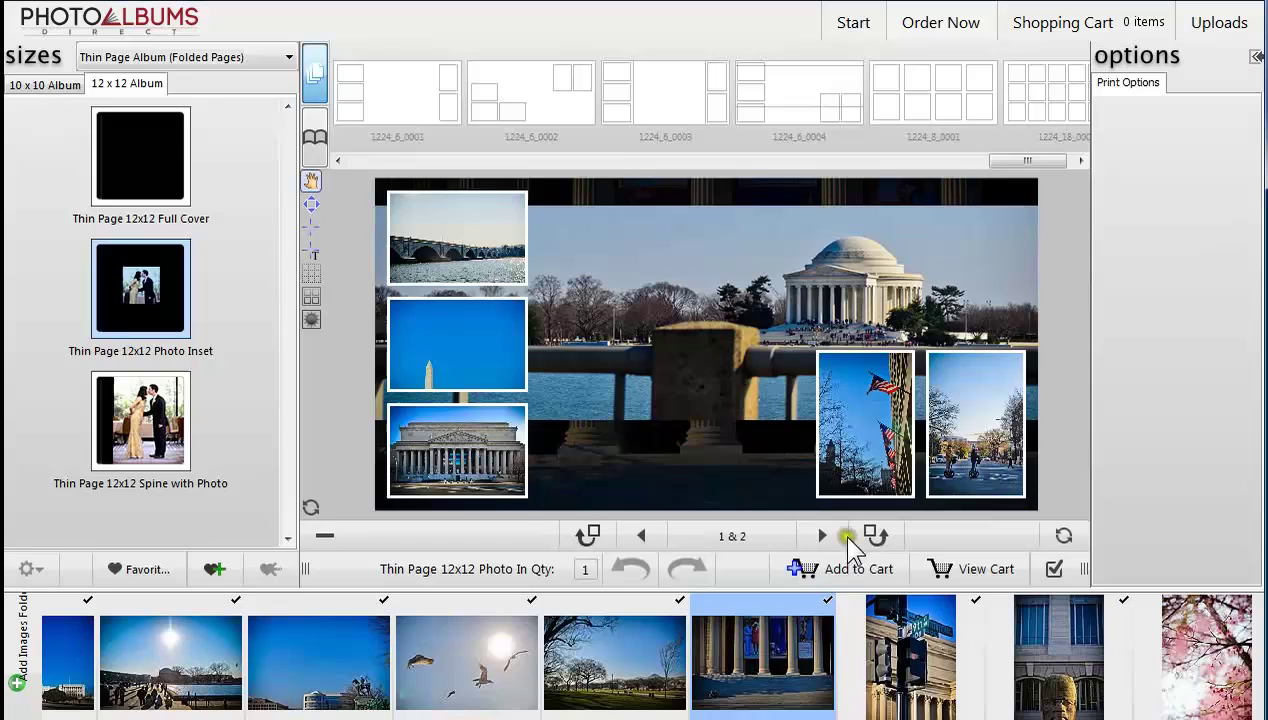
left_click(1191, 319)
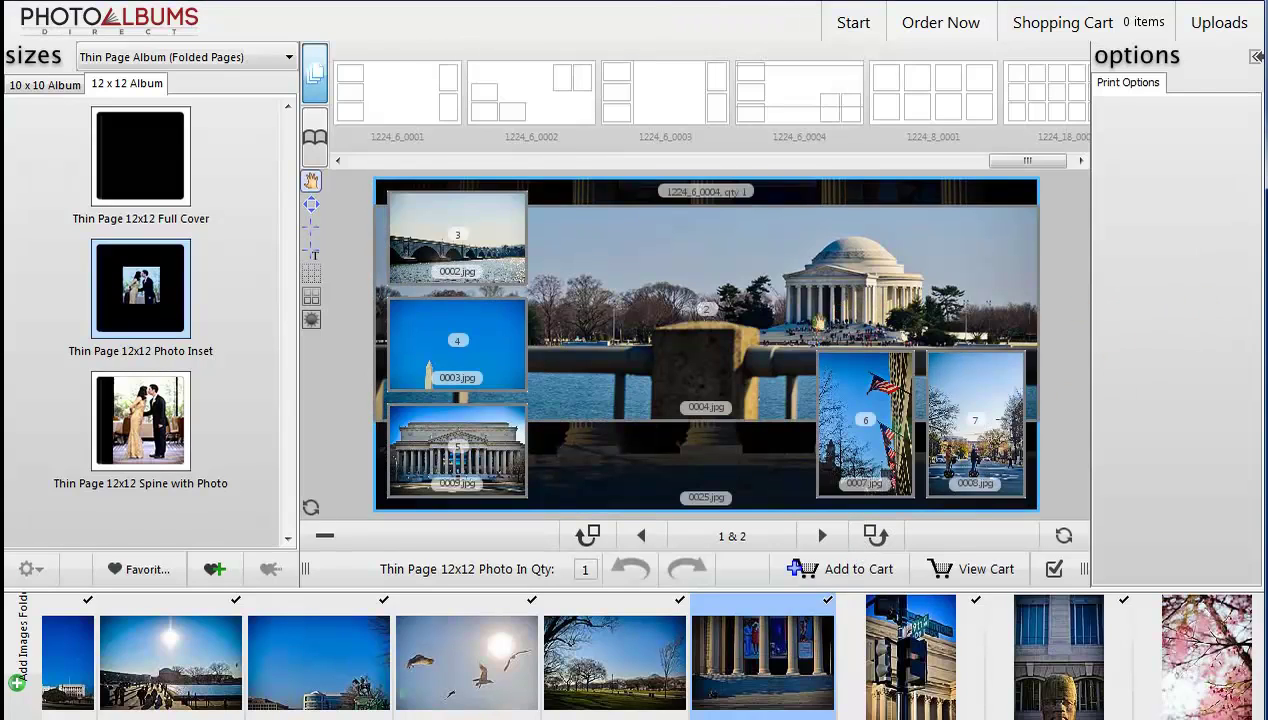
- Delete the flag and street photos from the two vertical frames at the spread's lower right
left_click(870, 480)
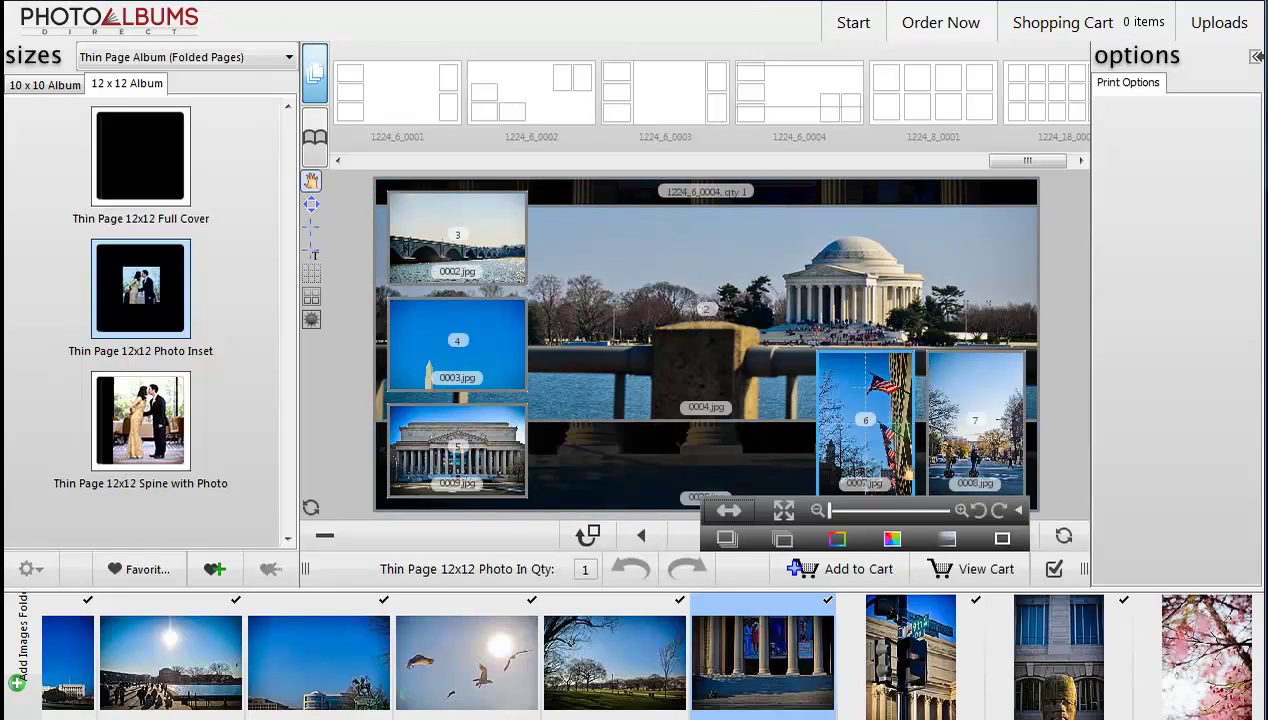
key("Delete")
left_click(978, 458)
key("Delete")
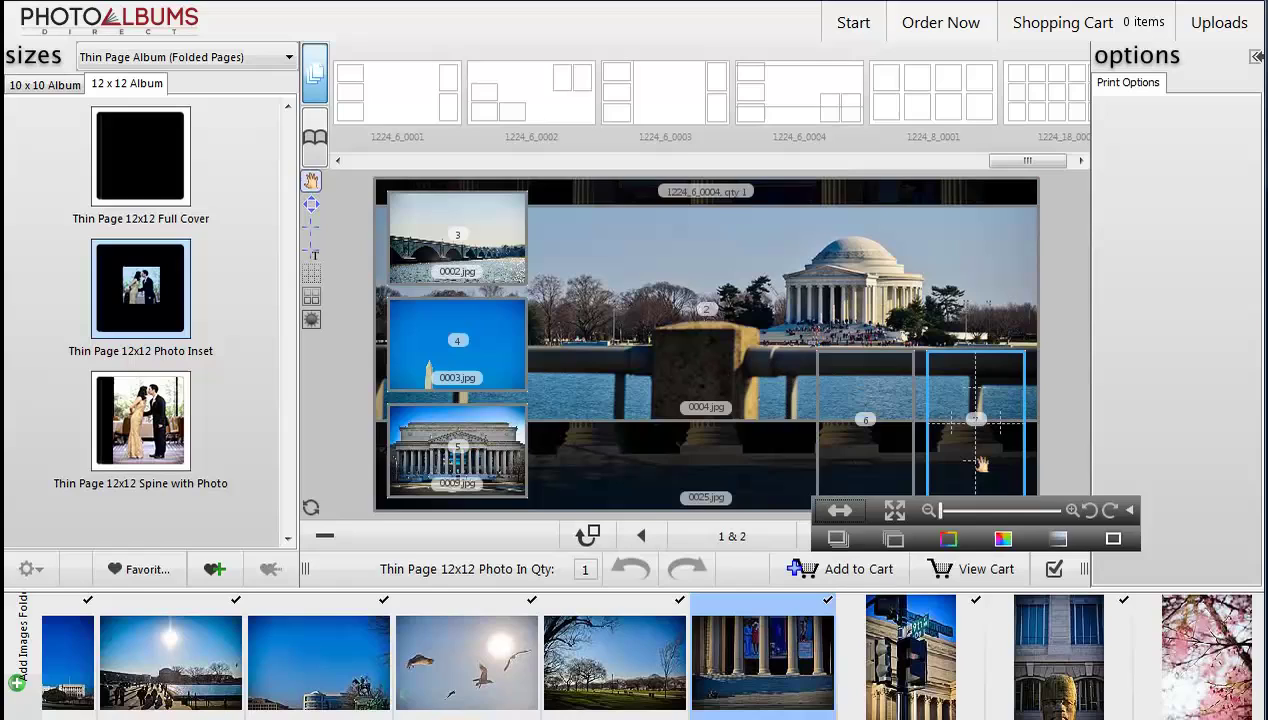
- Turn off the stroke on empty vertical frame 6 over the lower part of the spread
left_click(738, 481)
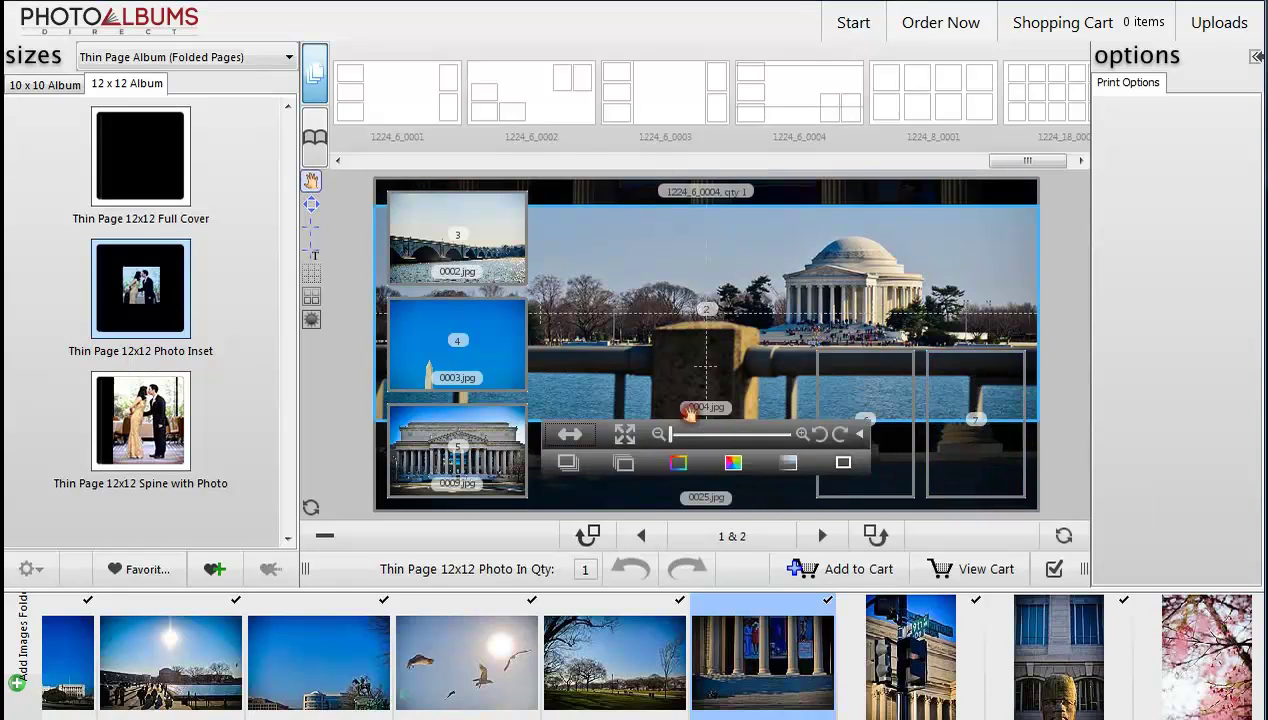
left_click(898, 488)
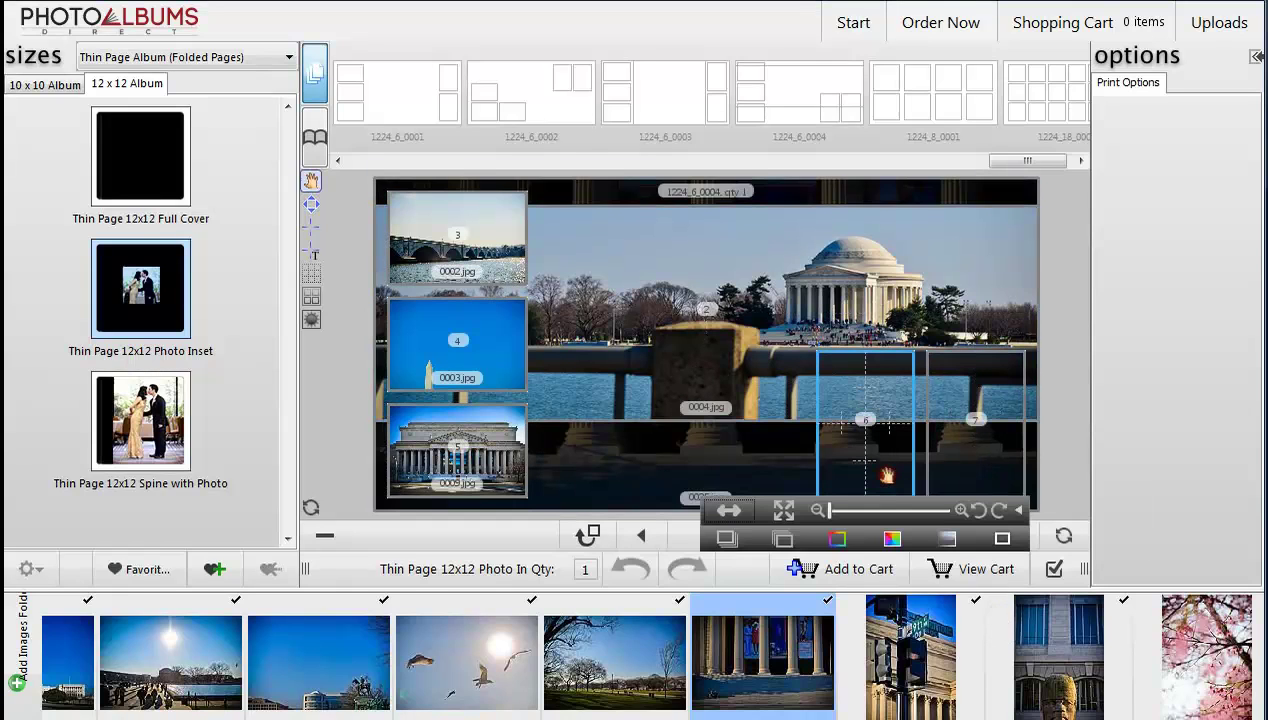
left_click(837, 538)
left_click(770, 569)
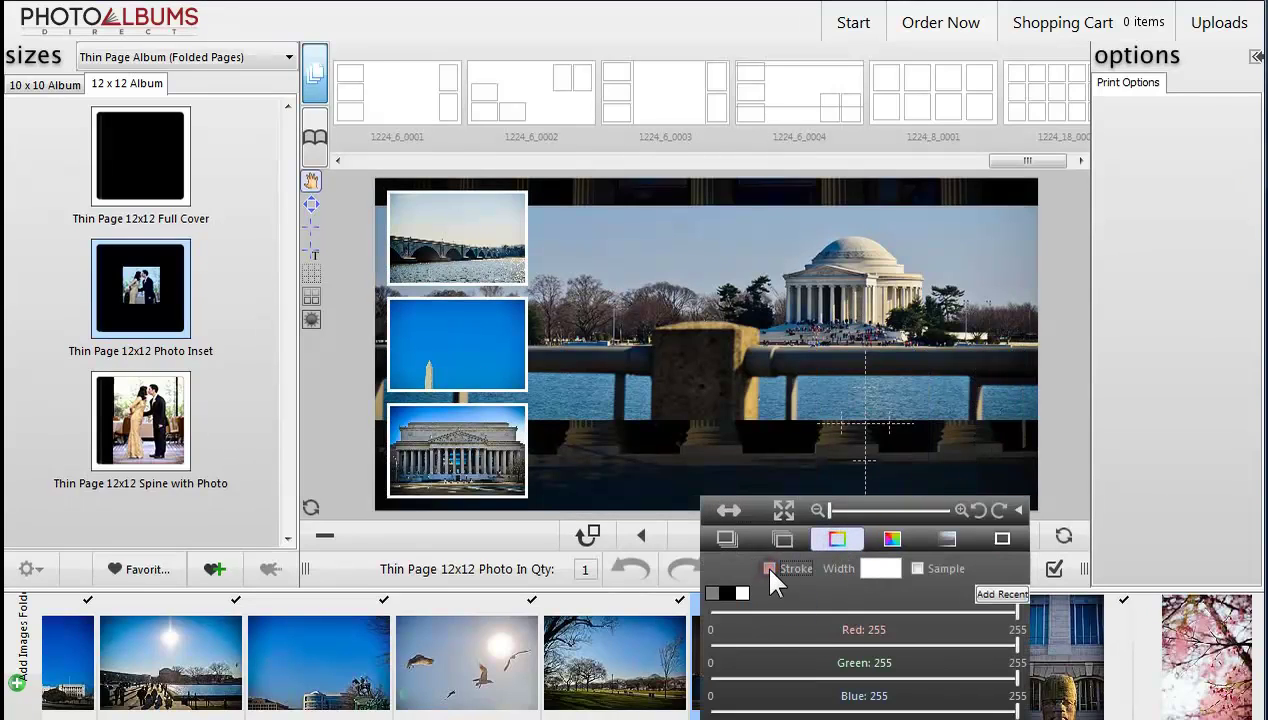
left_click(676, 455)
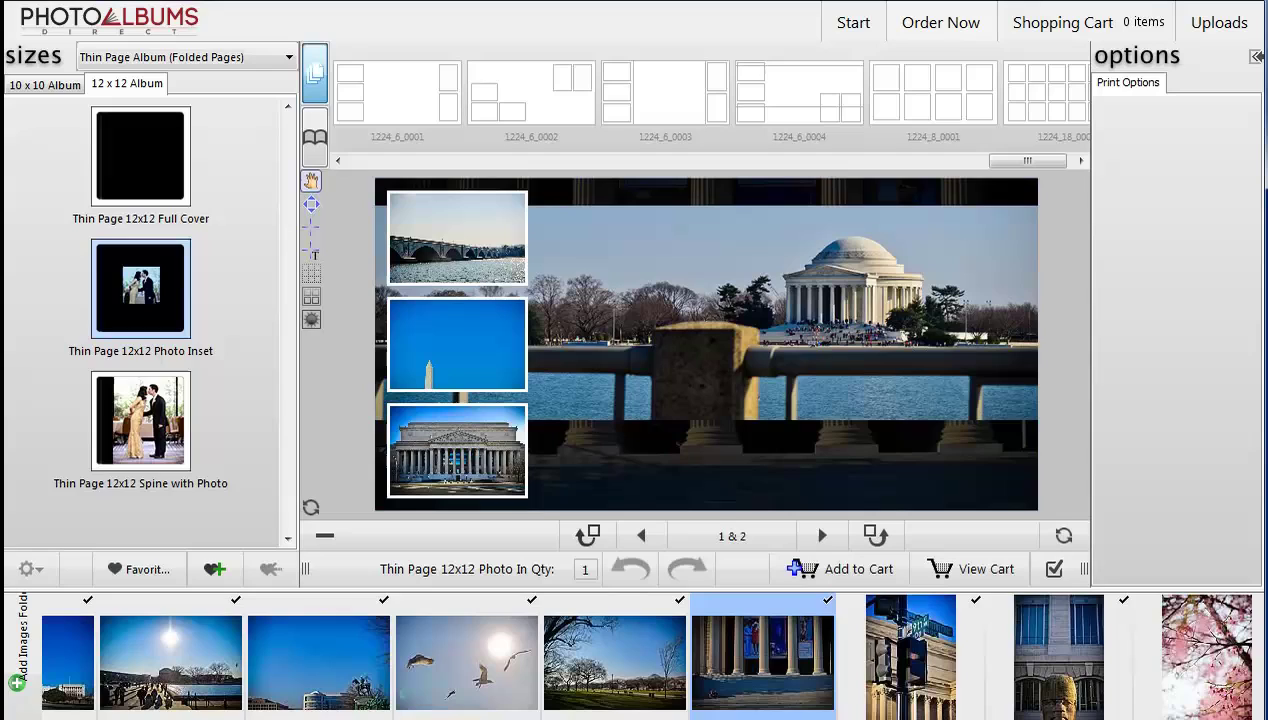
- Show the layout grid over the spread and enable snapping to it
left_click(313, 277)
left_click(250, 299)
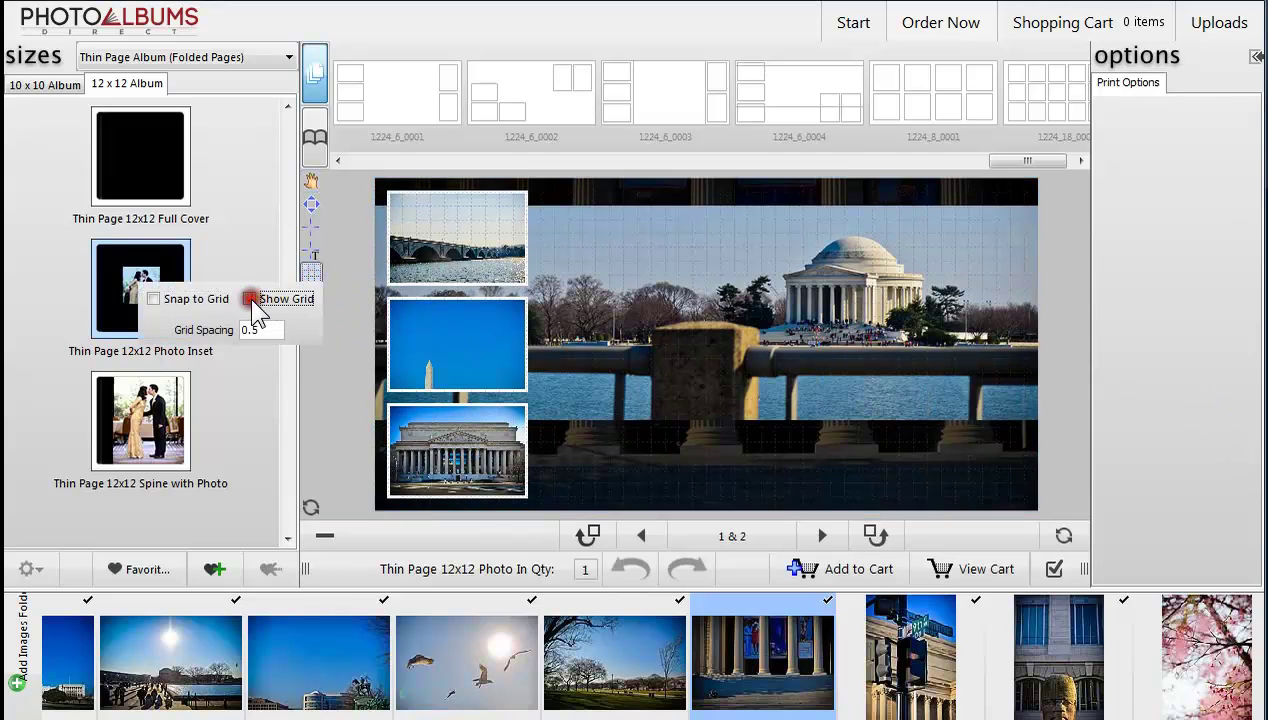
left_click(151, 299)
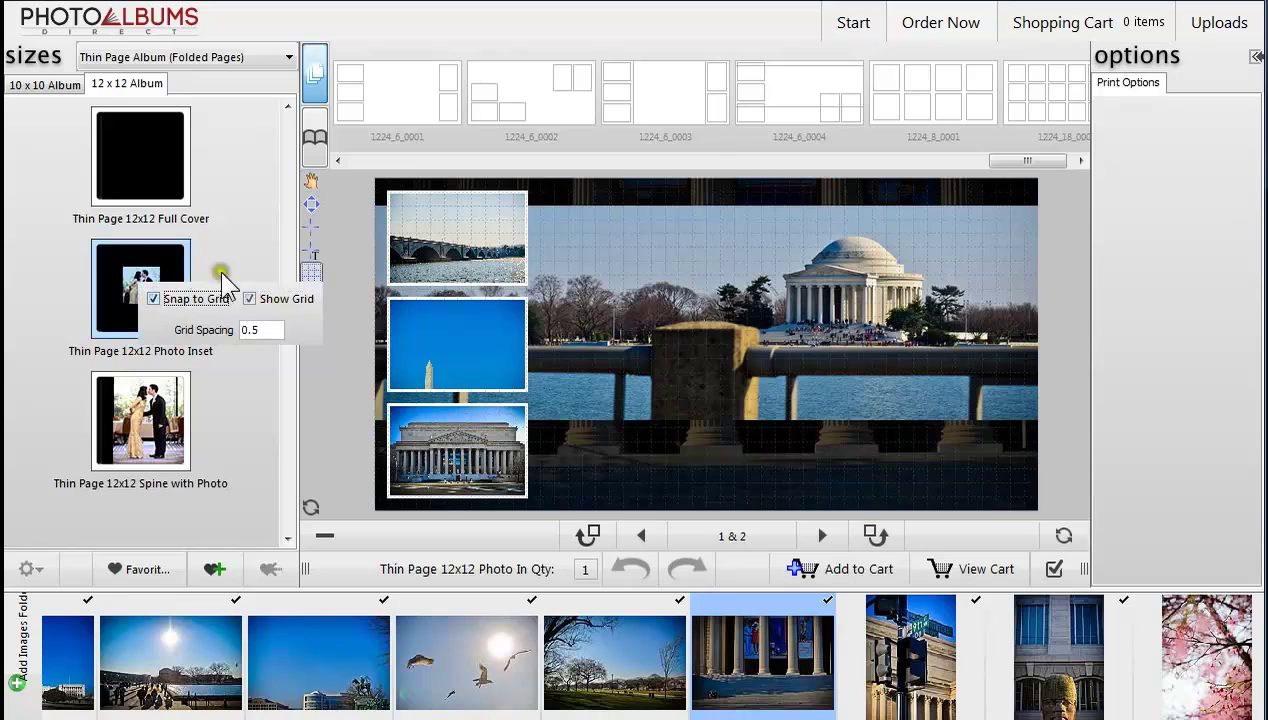
- Add a wide text box below the domed memorial, across the photo's lower edge, and enter "washington d.c." in it
left_click(306, 250)
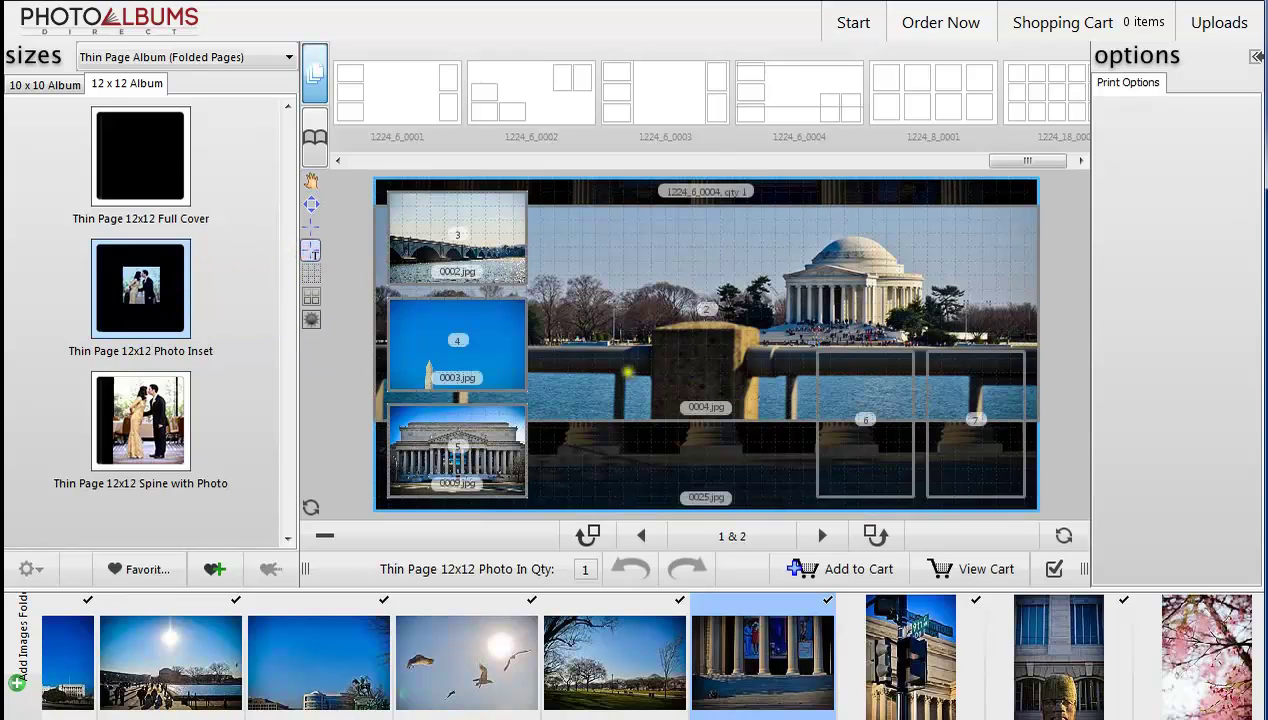
left_click_drag(610, 375, 1008, 470)
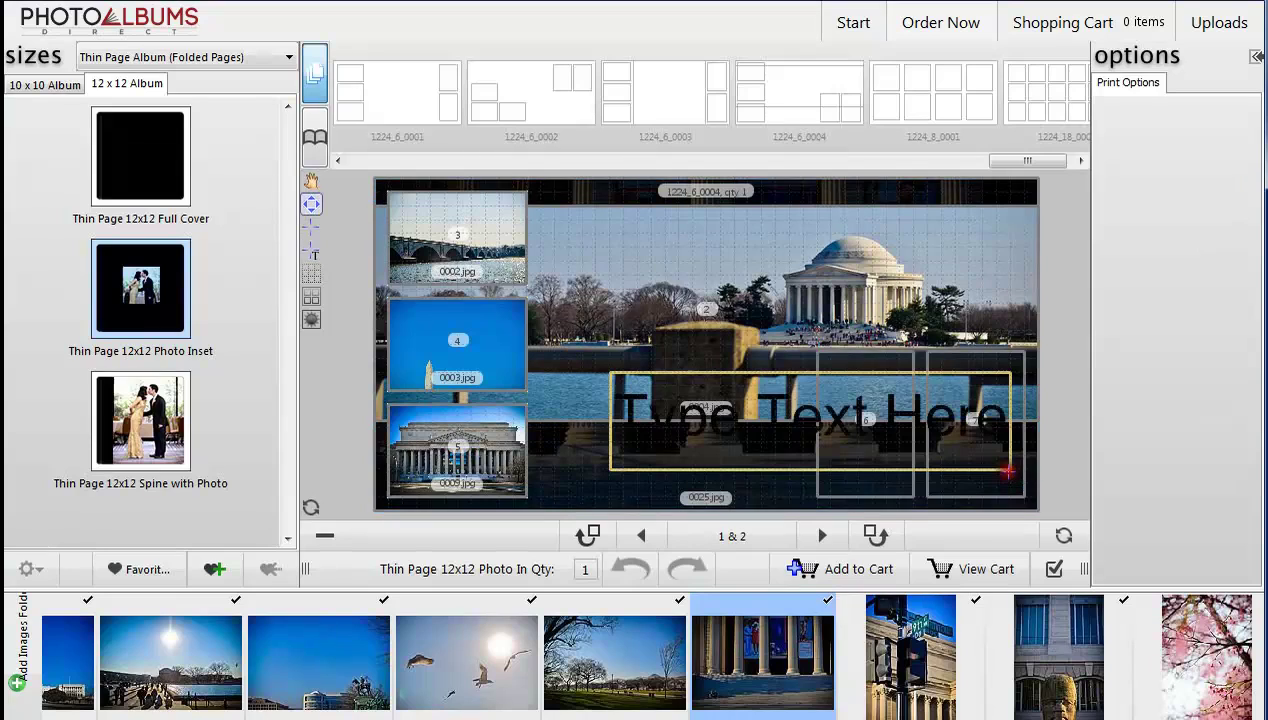
double_click(932, 440)
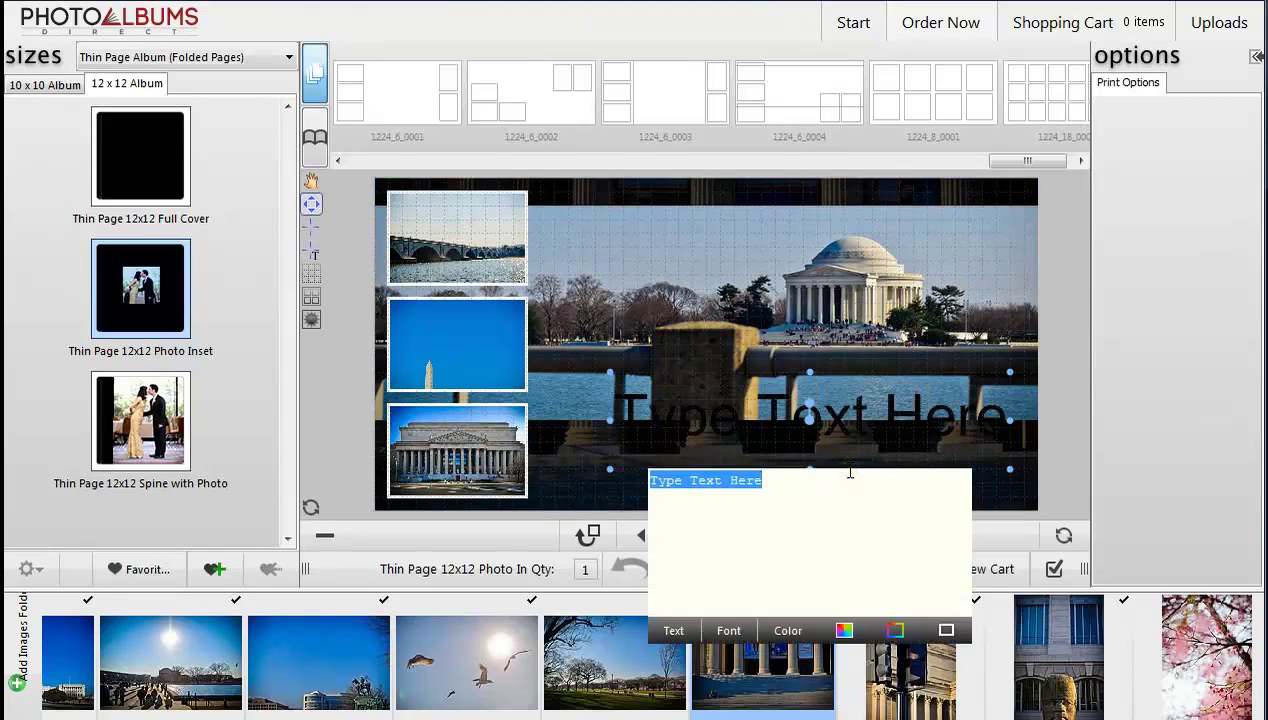
type("washing")
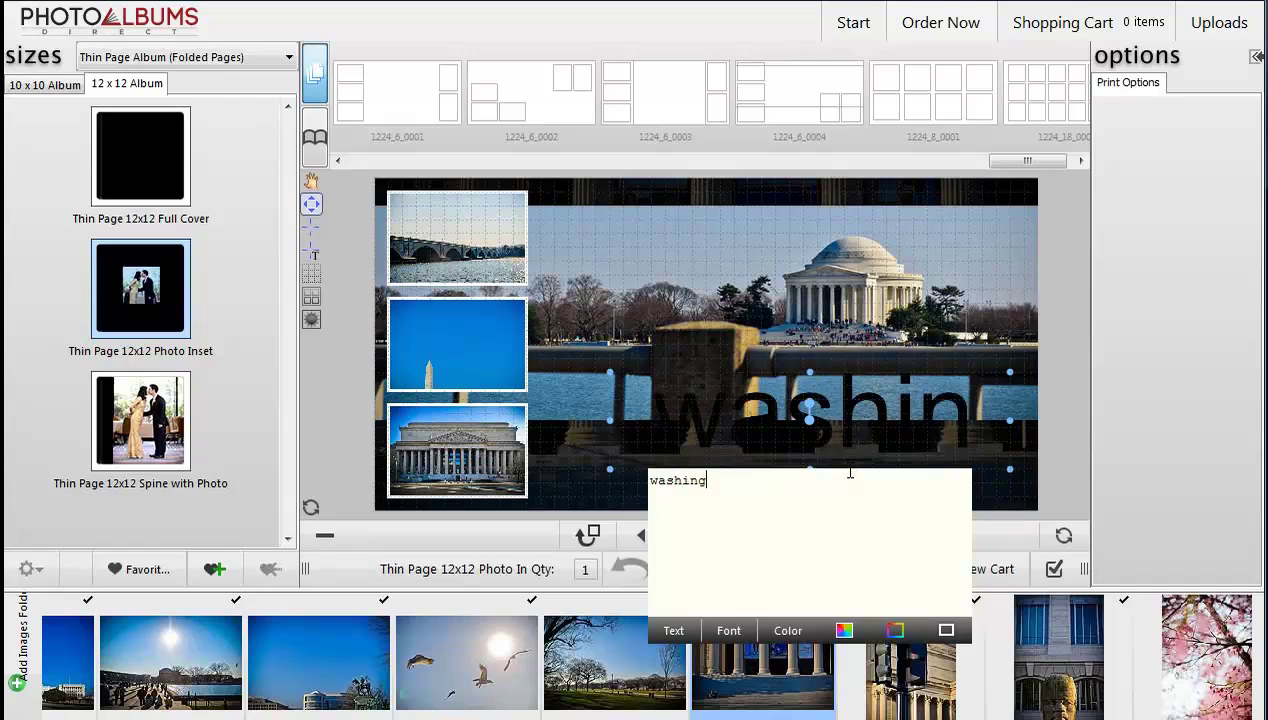
type("ton")
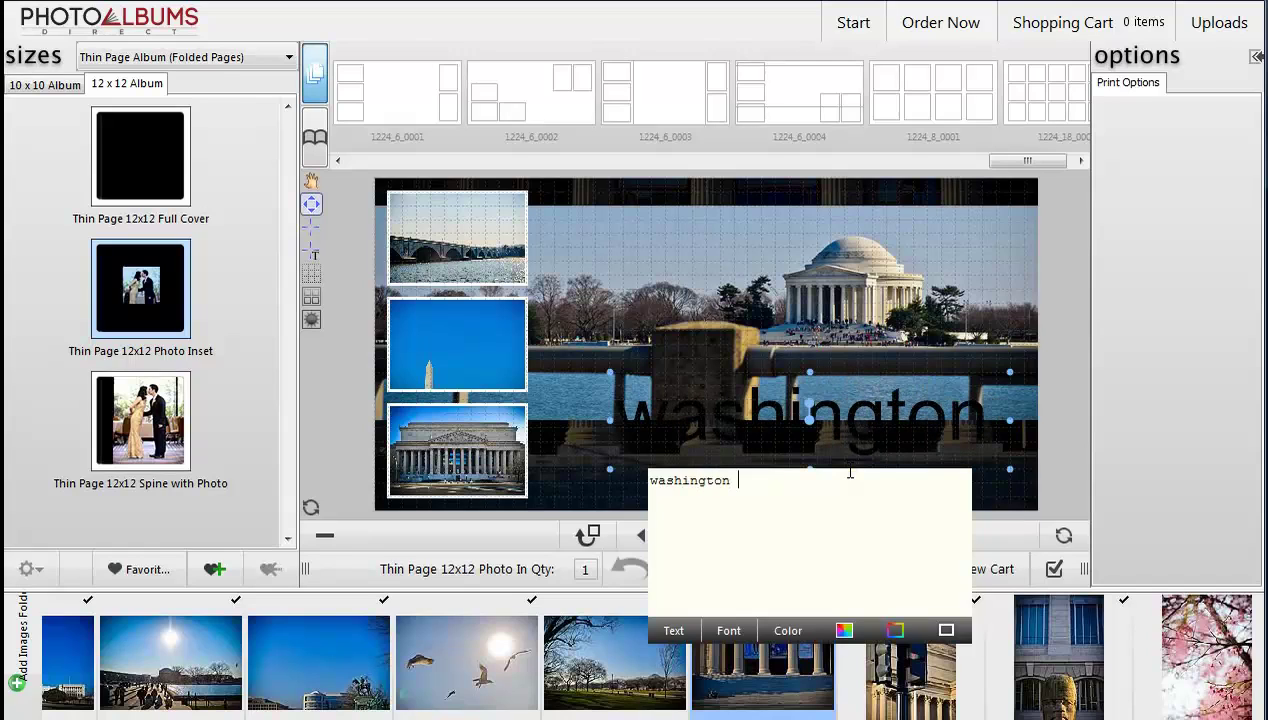
type(" d.c.")
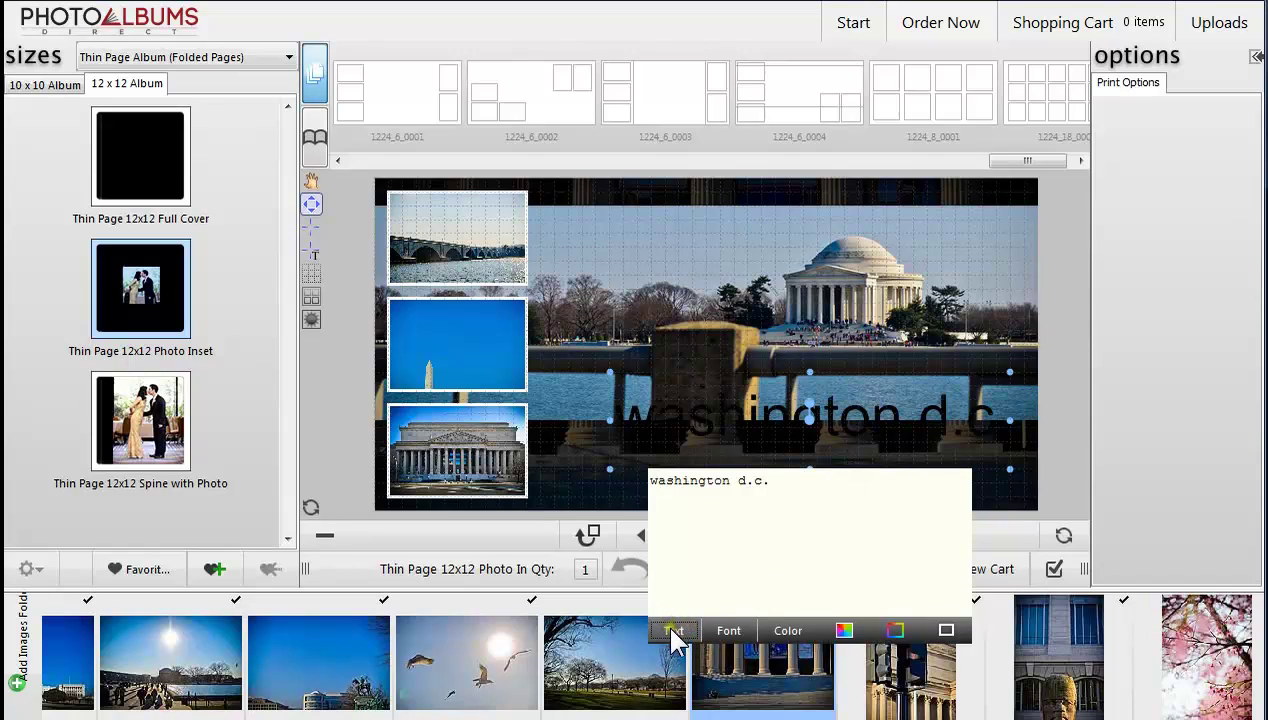
- Set the title text's font to BebasNeue and its color to white
left_click(729, 632)
mouse_move(886, 489)
left_mouse_down()
mouse_move(888, 512)
mouse_move(885, 492)
left_mouse_up()
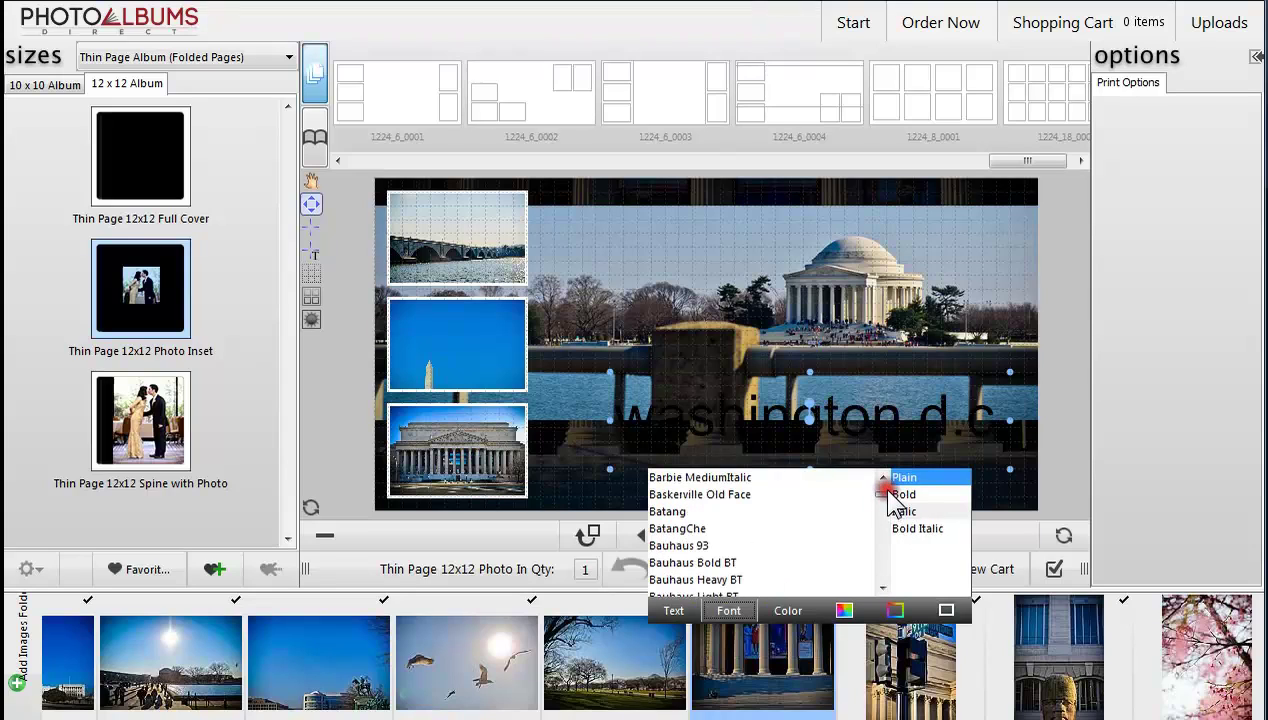
left_click(884, 556)
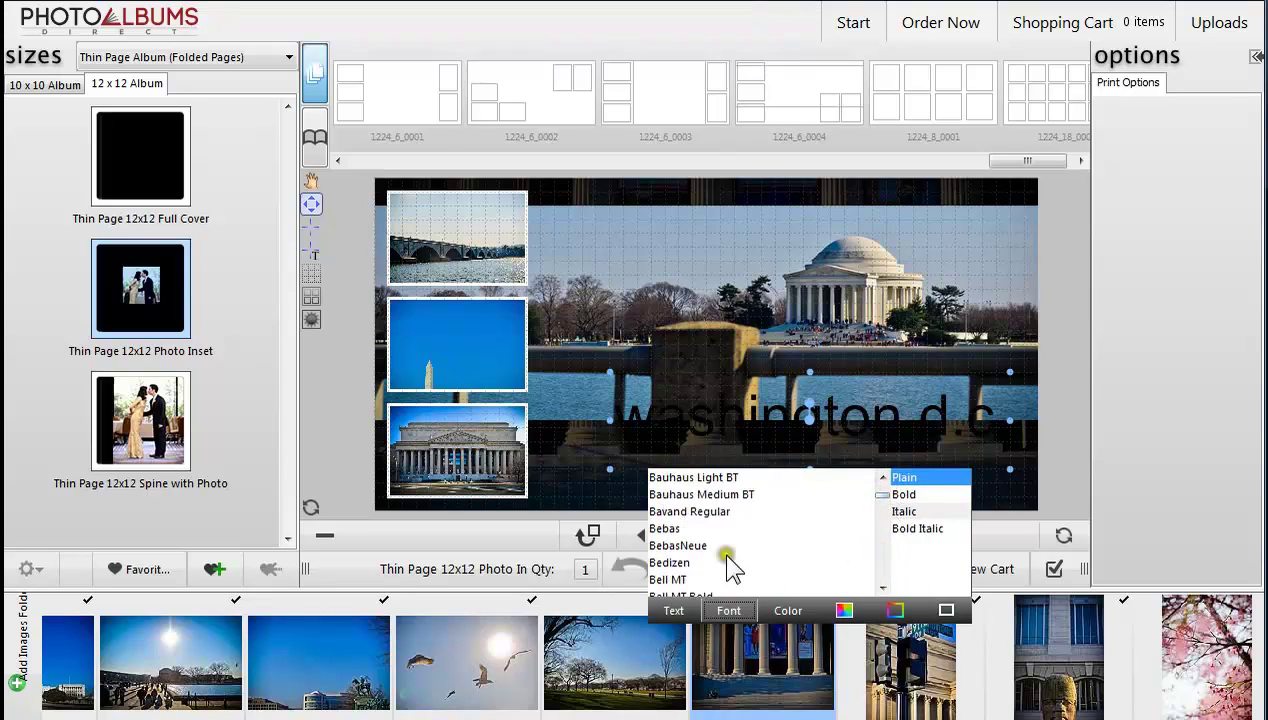
left_click(700, 546)
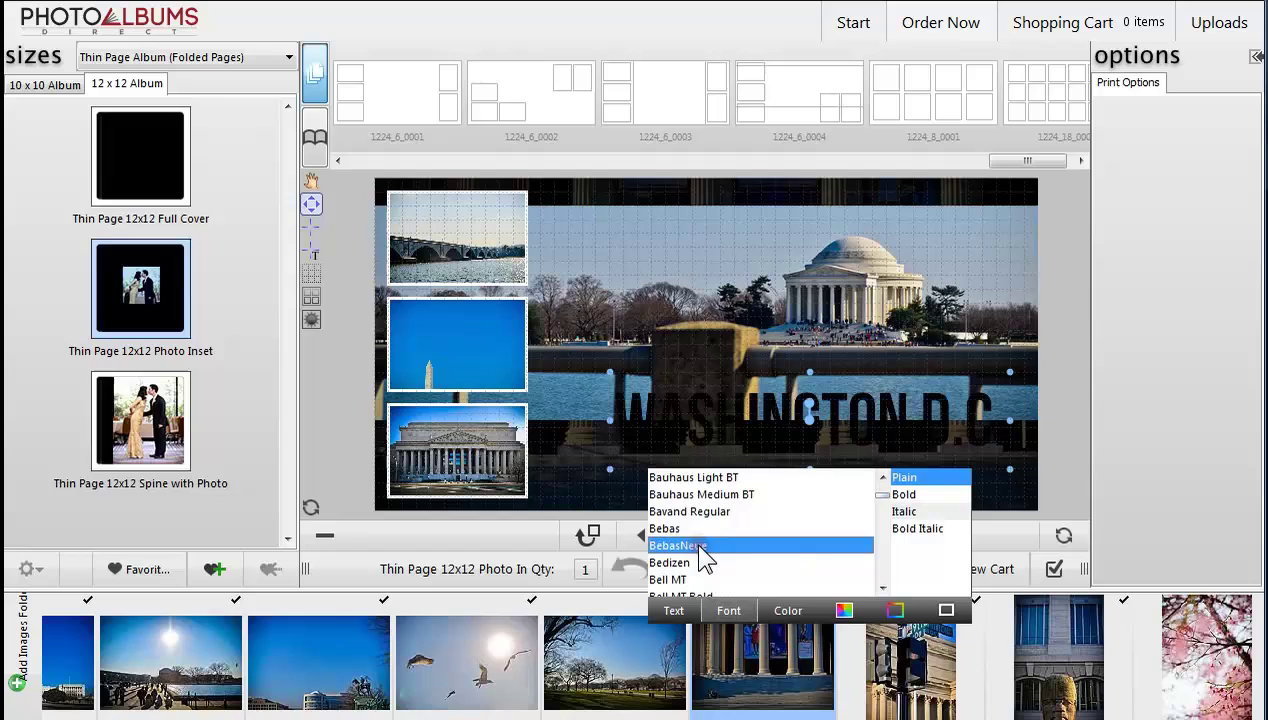
left_click(788, 609)
left_click(689, 516)
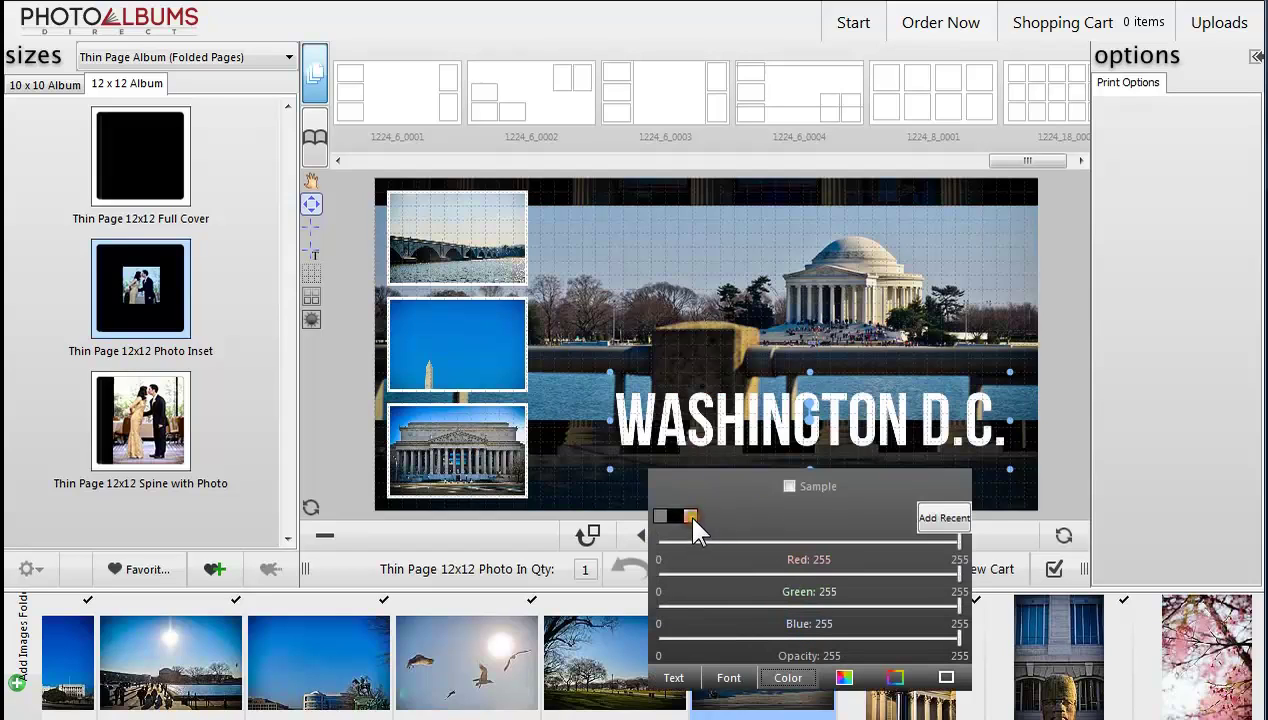
- Widen the title's text box toward the three small photos, reduce its height and center it over the lower edge of the panorama
mouse_move(812, 420)
left_mouse_down()
mouse_move(792, 425)
mouse_move(825, 432)
left_mouse_up()
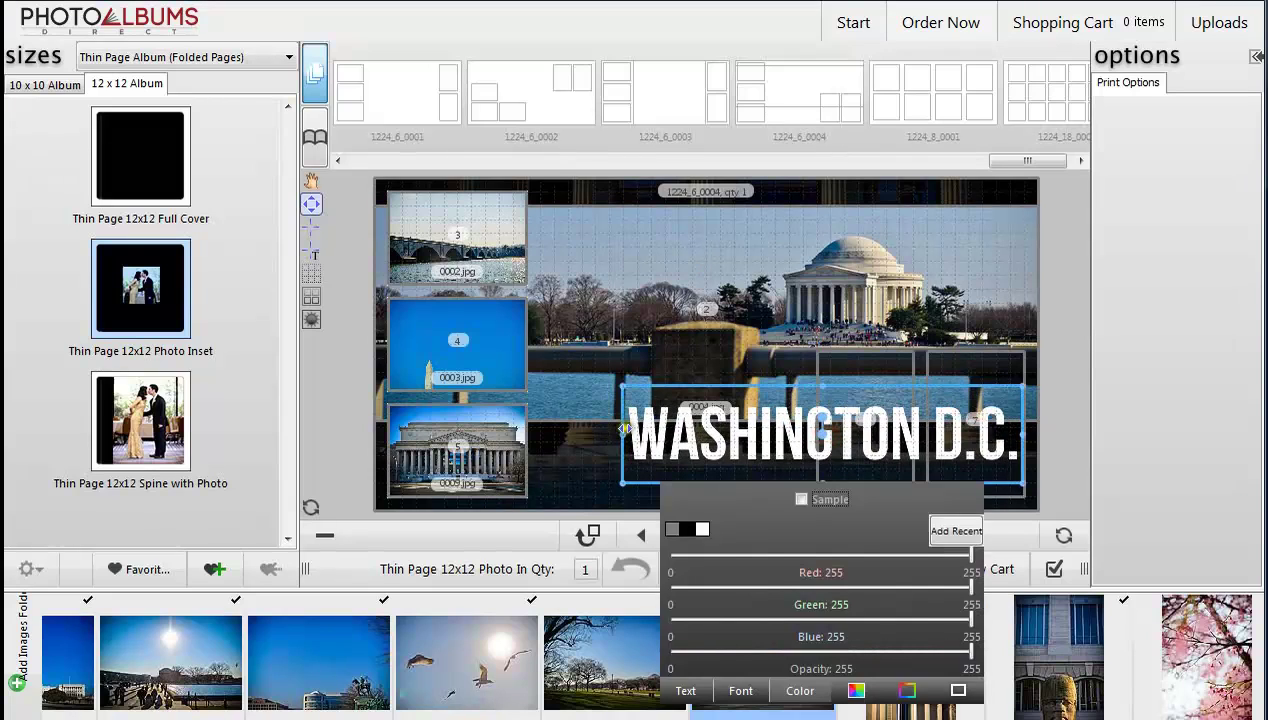
left_click_drag(622, 428, 596, 430)
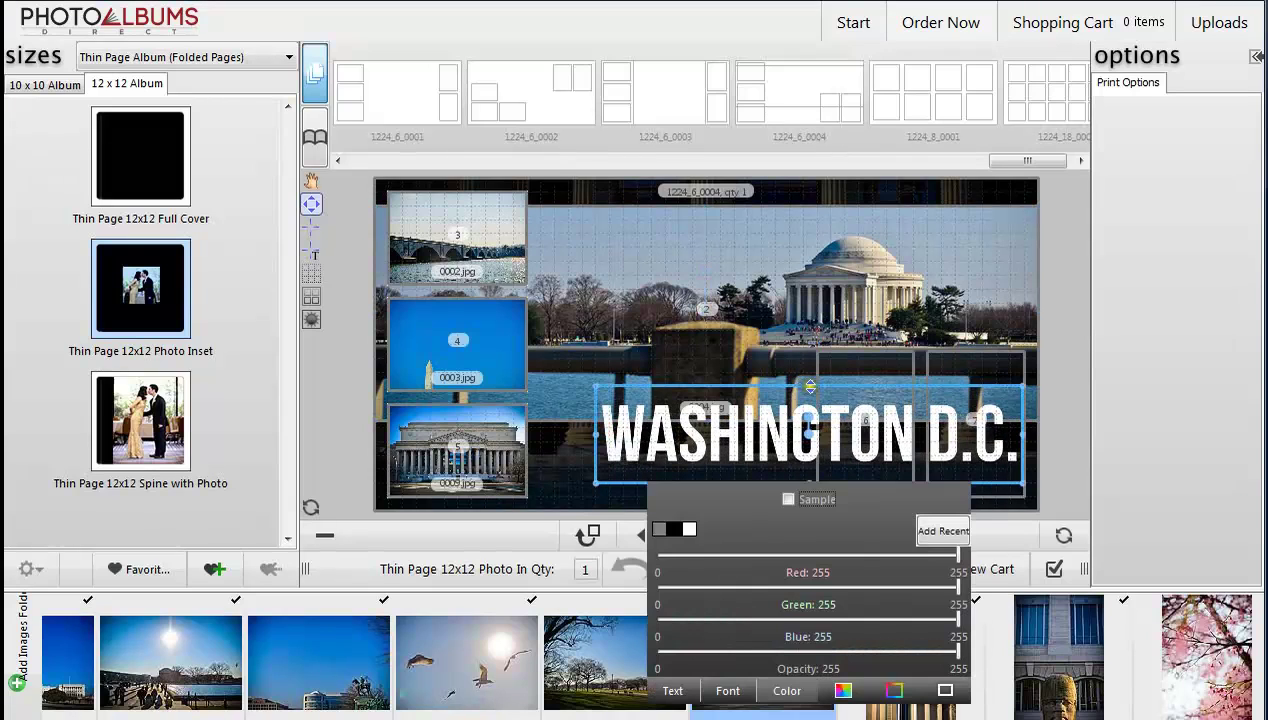
left_click_drag(810, 386, 833, 410)
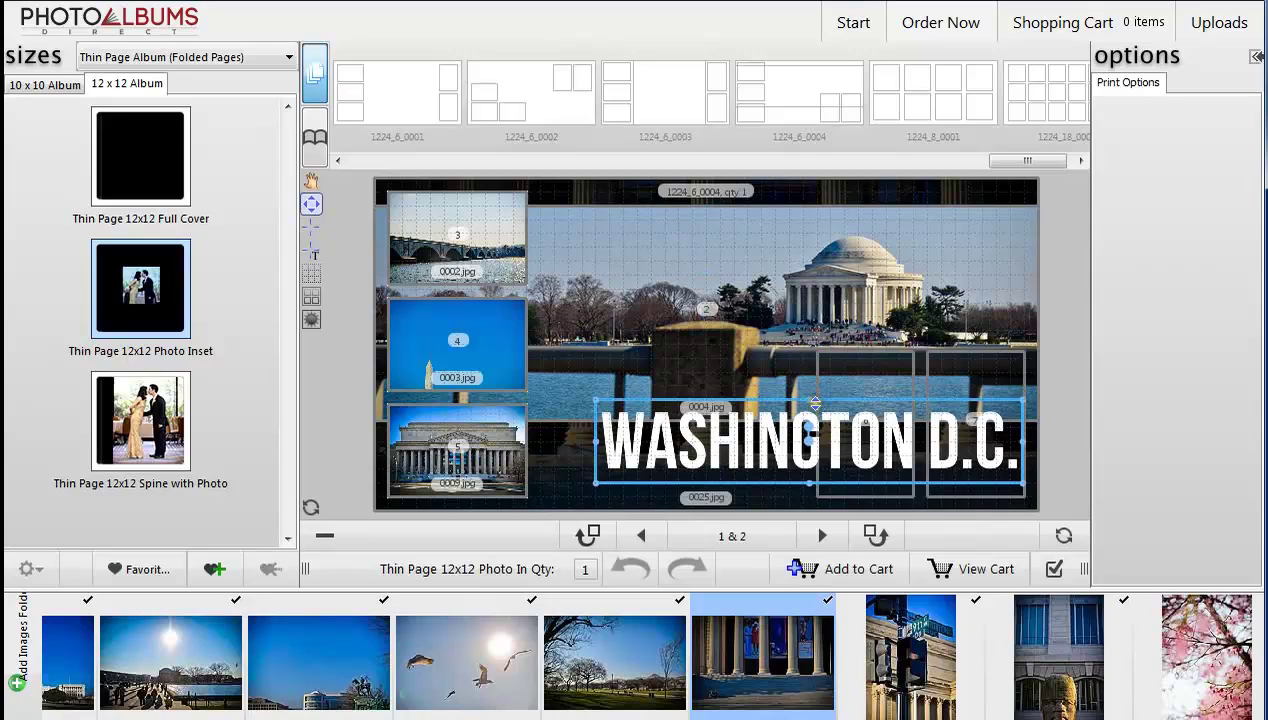
left_click(810, 396)
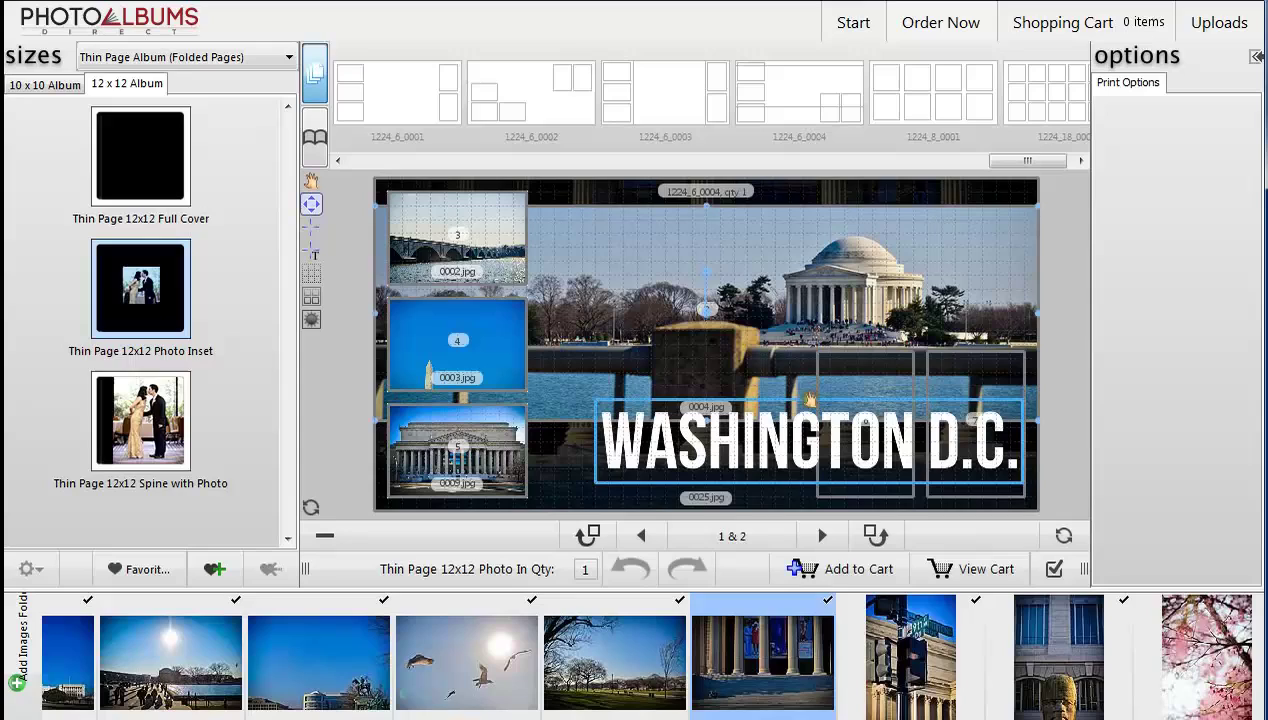
left_click(802, 430)
mouse_move(809, 486)
left_mouse_down()
mouse_move(809, 470)
mouse_move(829, 520)
mouse_move(808, 466)
left_mouse_up()
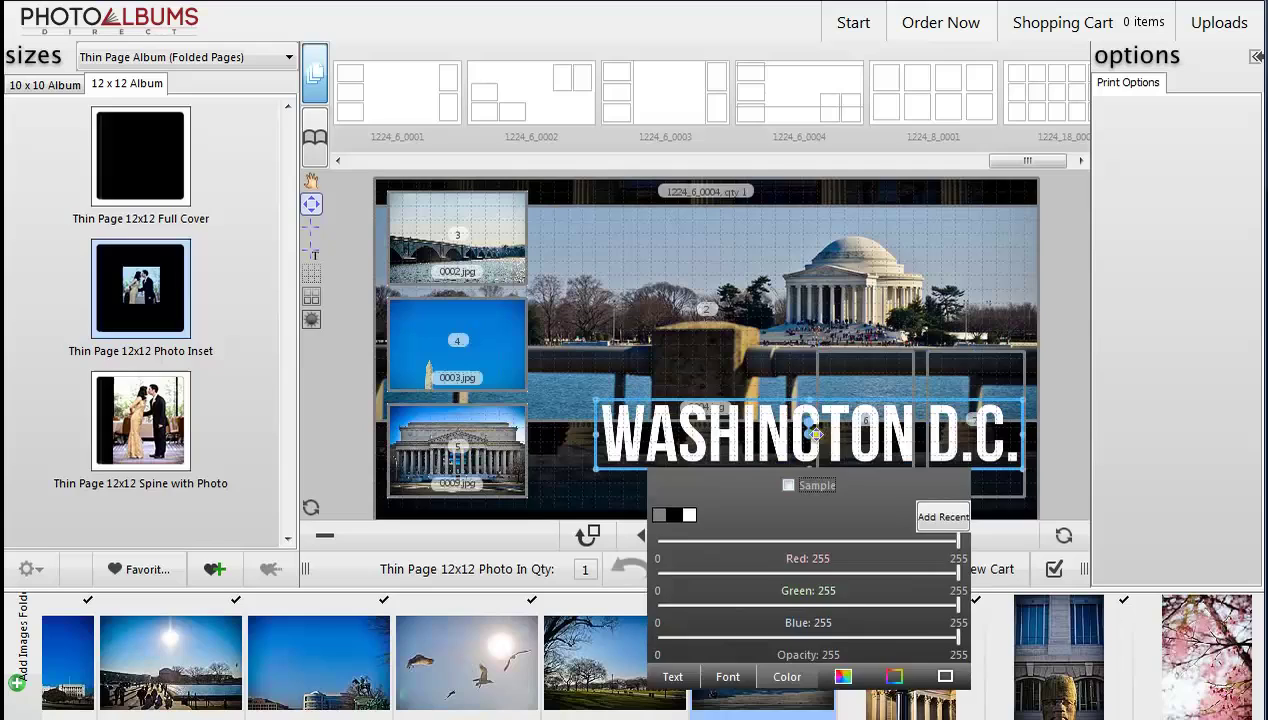
left_click_drag(807, 430, 808, 416)
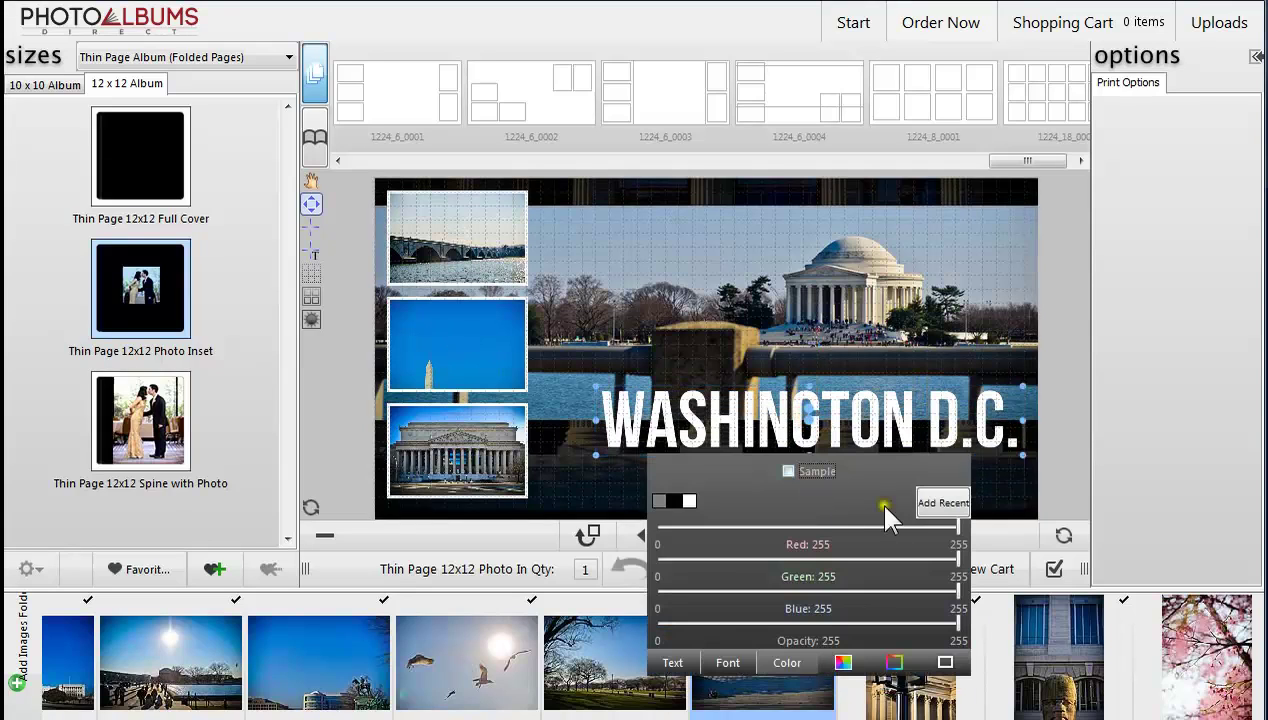
- Add a shadow to the title text with X offset 1.4%, Y offset 1.0% and blur 2
left_click(944, 664)
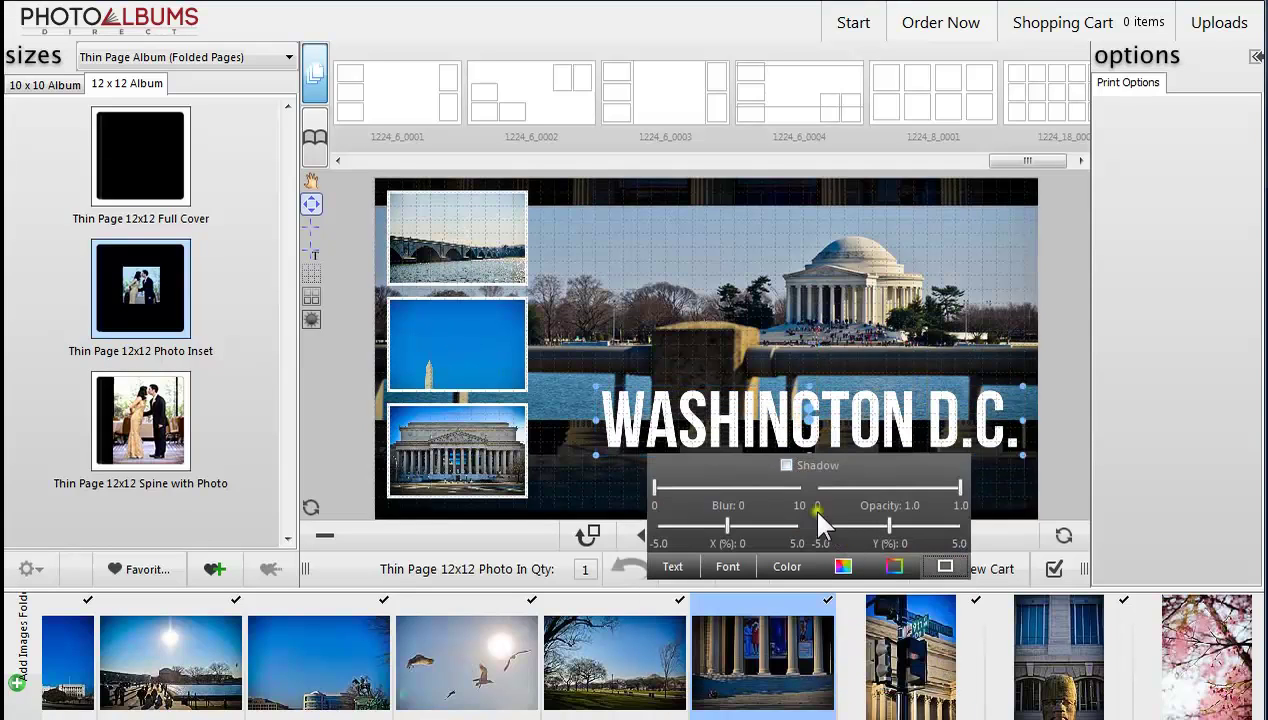
left_click(786, 465)
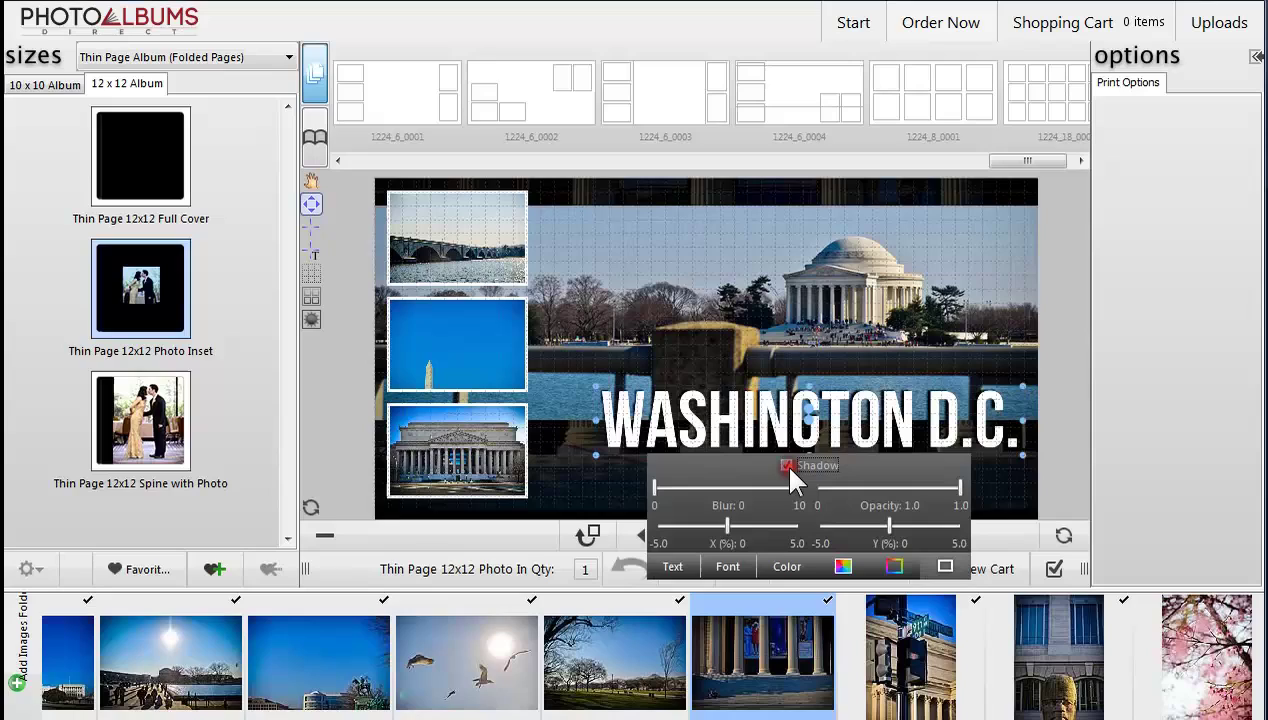
left_click(734, 523)
left_click_drag(738, 526, 746, 521)
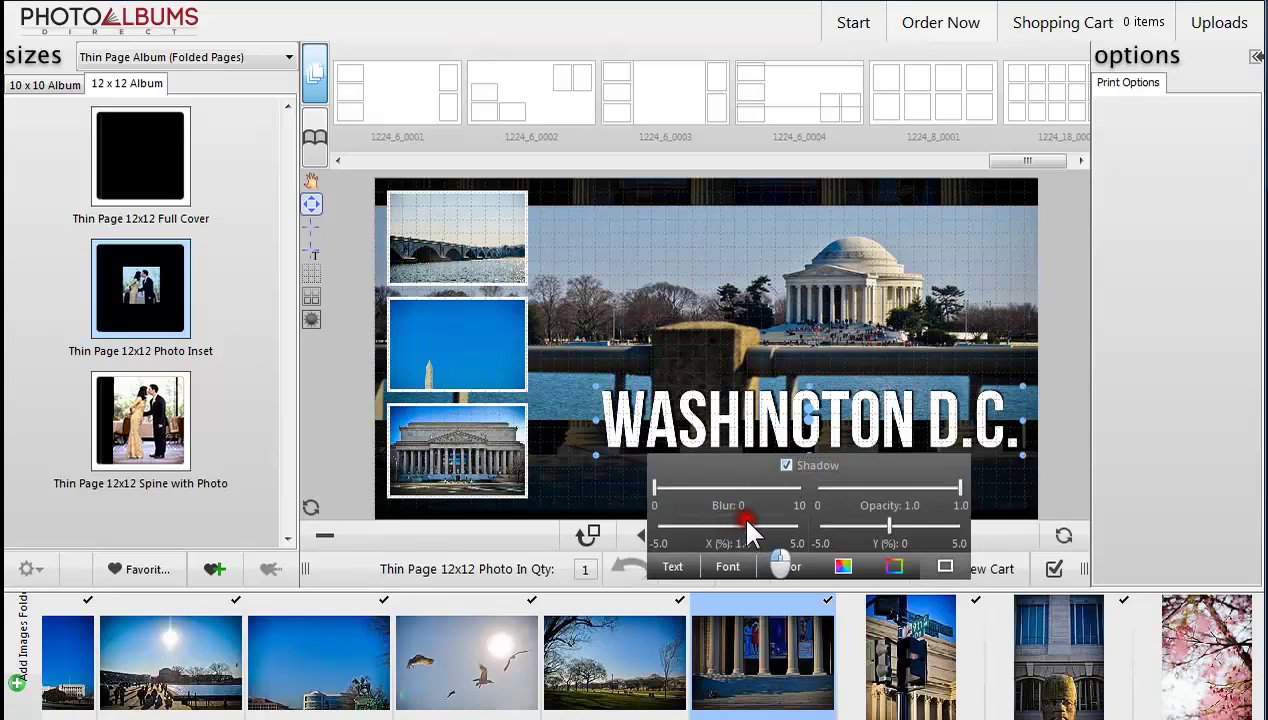
left_click_drag(888, 527, 906, 525)
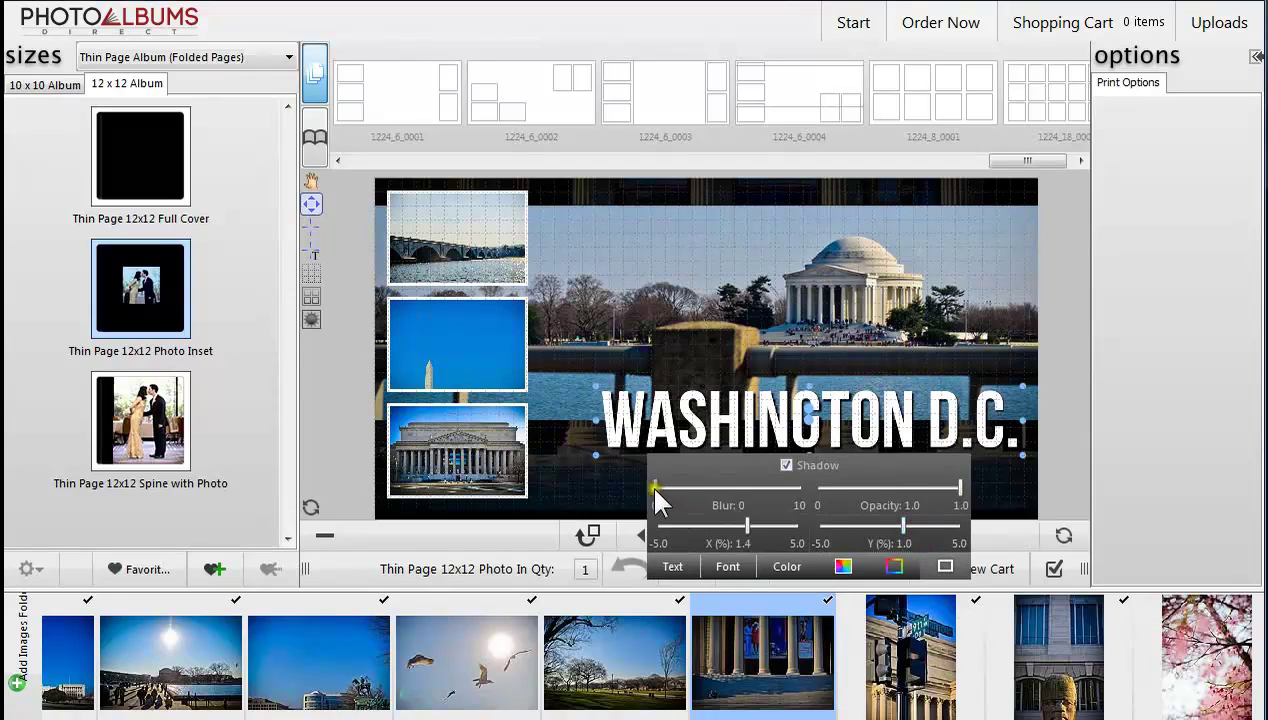
left_click_drag(676, 485, 680, 487)
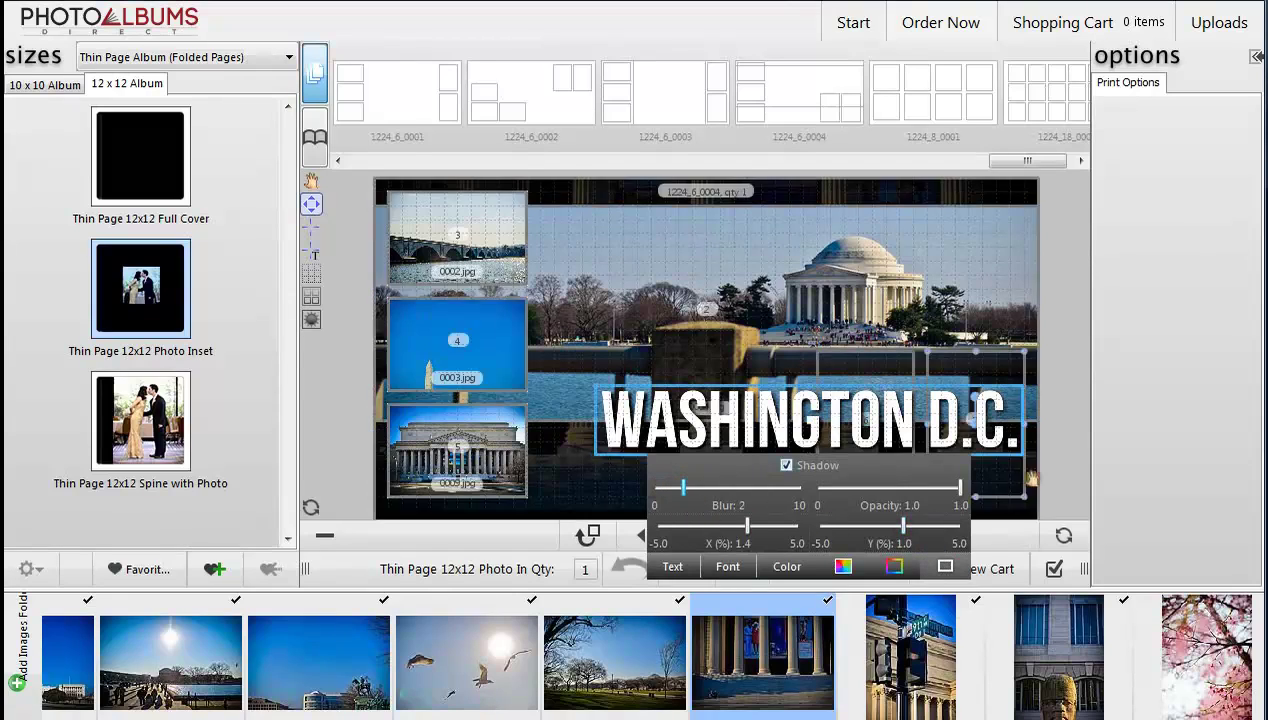
left_click(1119, 487)
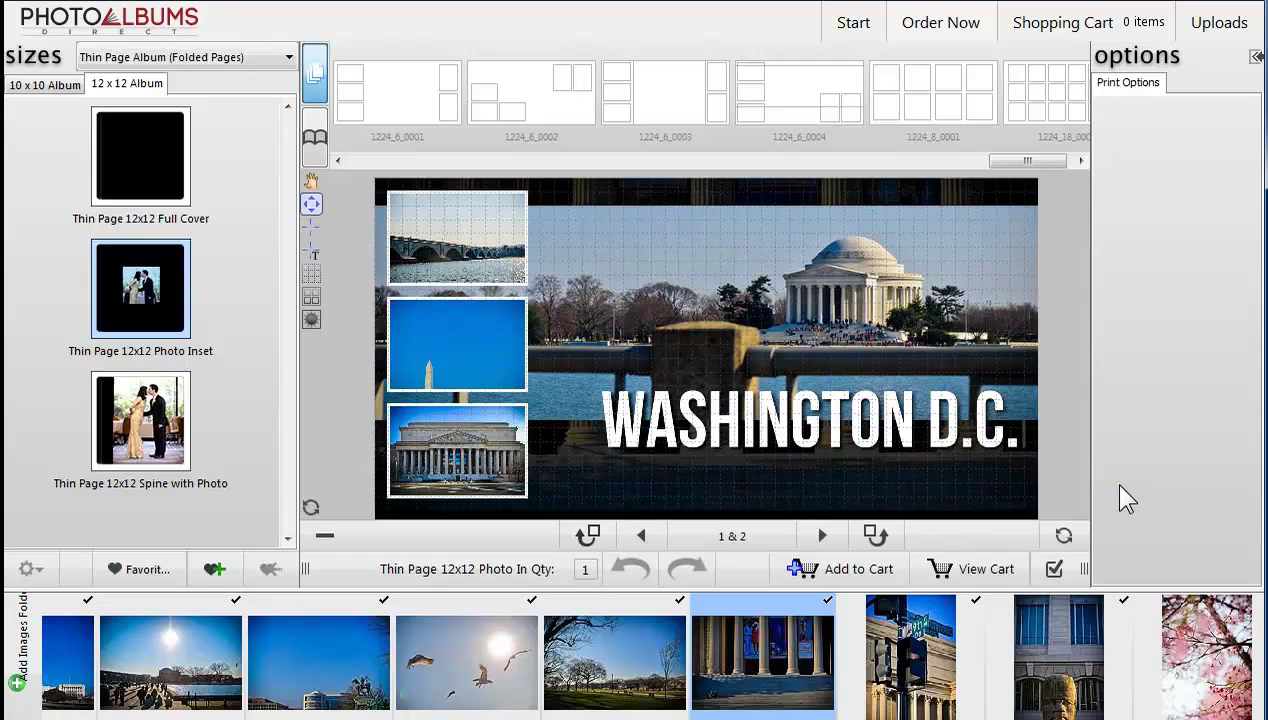
- Add a new spread for pages 3 & 4 and apply the four-photo layout 1224_4_0005 to it
left_click(310, 181)
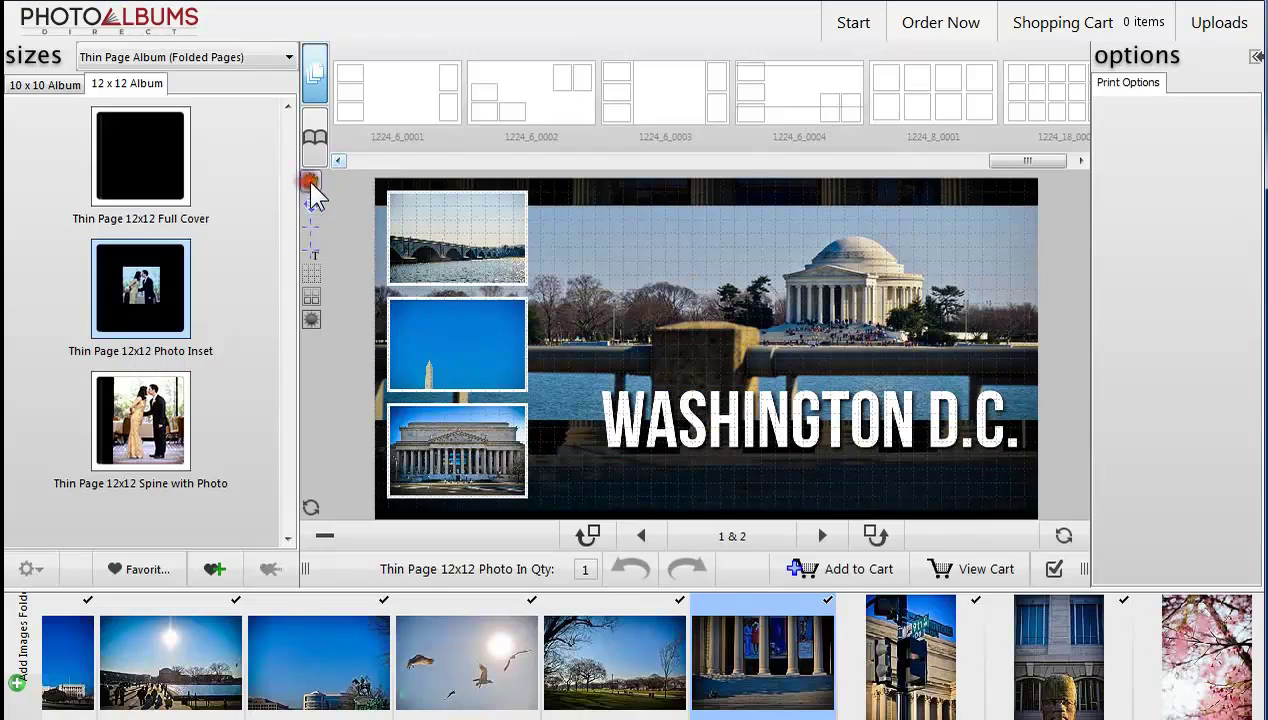
left_click(882, 543)
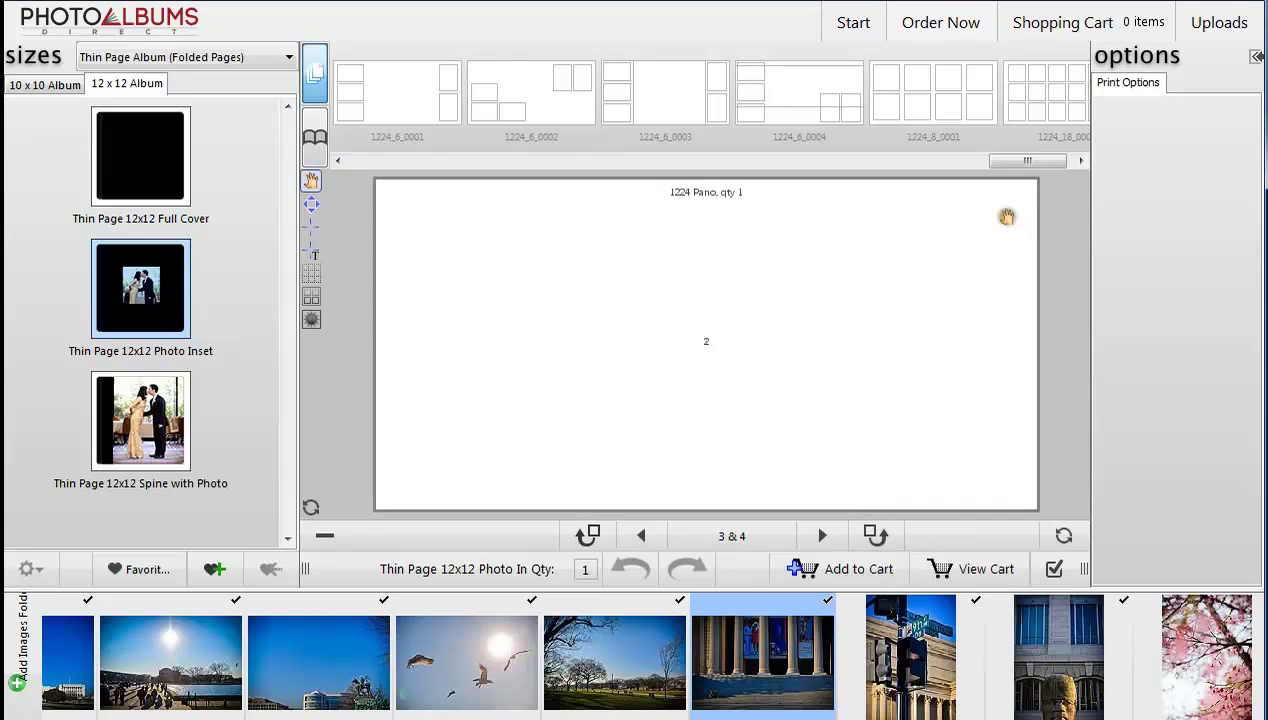
left_click(1035, 163)
left_click_drag(1035, 163, 677, 185)
left_click_drag(835, 105, 808, 265)
- Fill the spread's four frames with the two Capitol photos, the sun-over-water photo and the horse statue photo, and place them again to reshuffle the arrangement
scroll(652, 655, "left", 5)
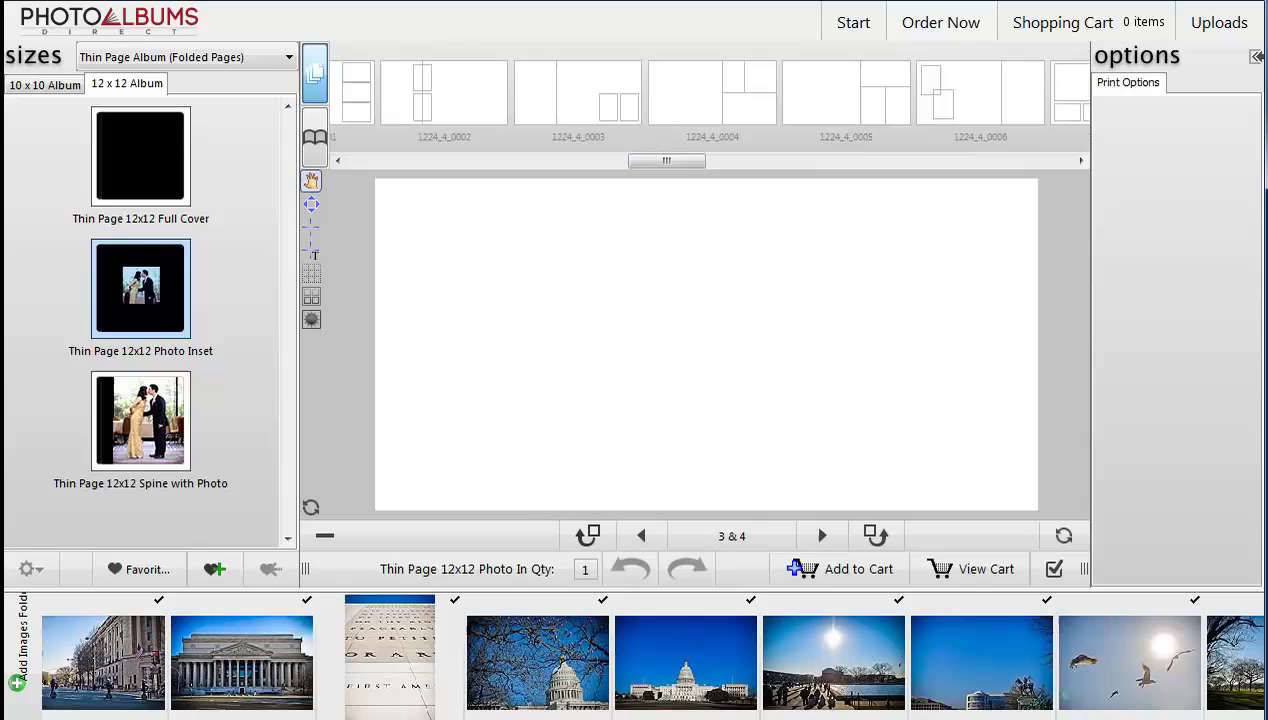
scroll(652, 655, "right", 1)
scroll(652, 655, "left", 1)
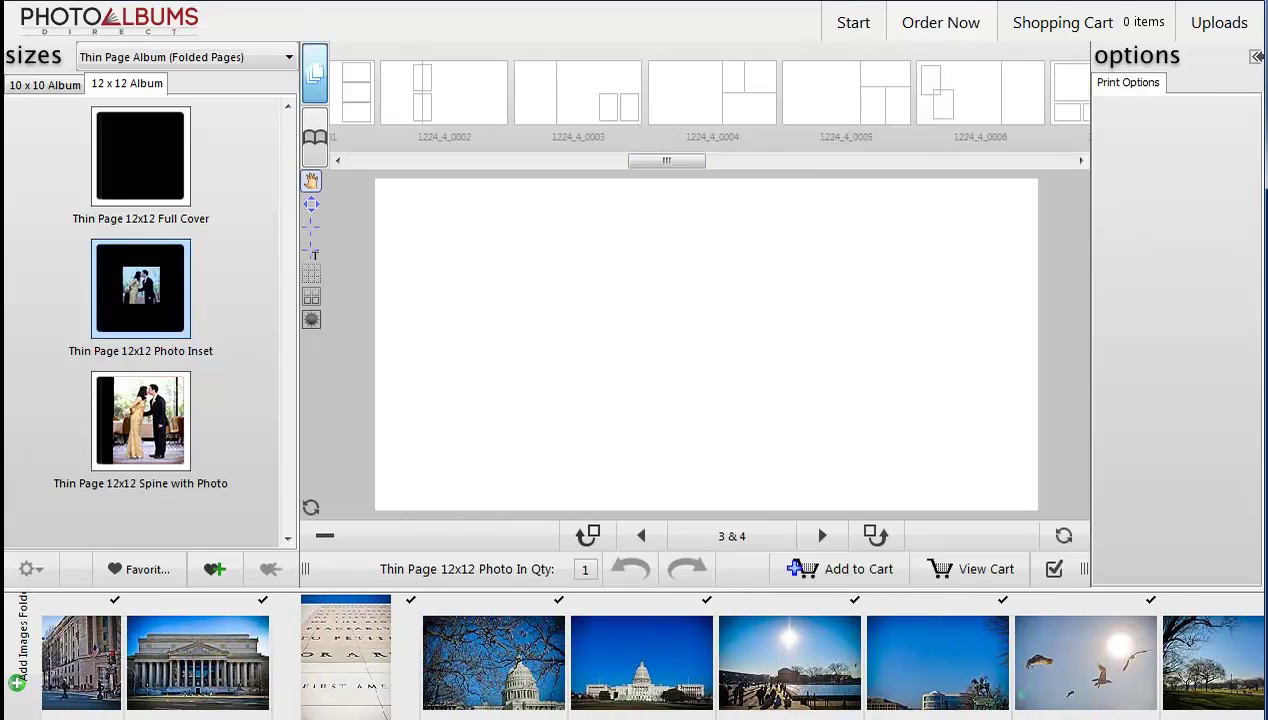
left_click_drag(522, 708, 890, 708)
left_click(944, 697, "ctrl")
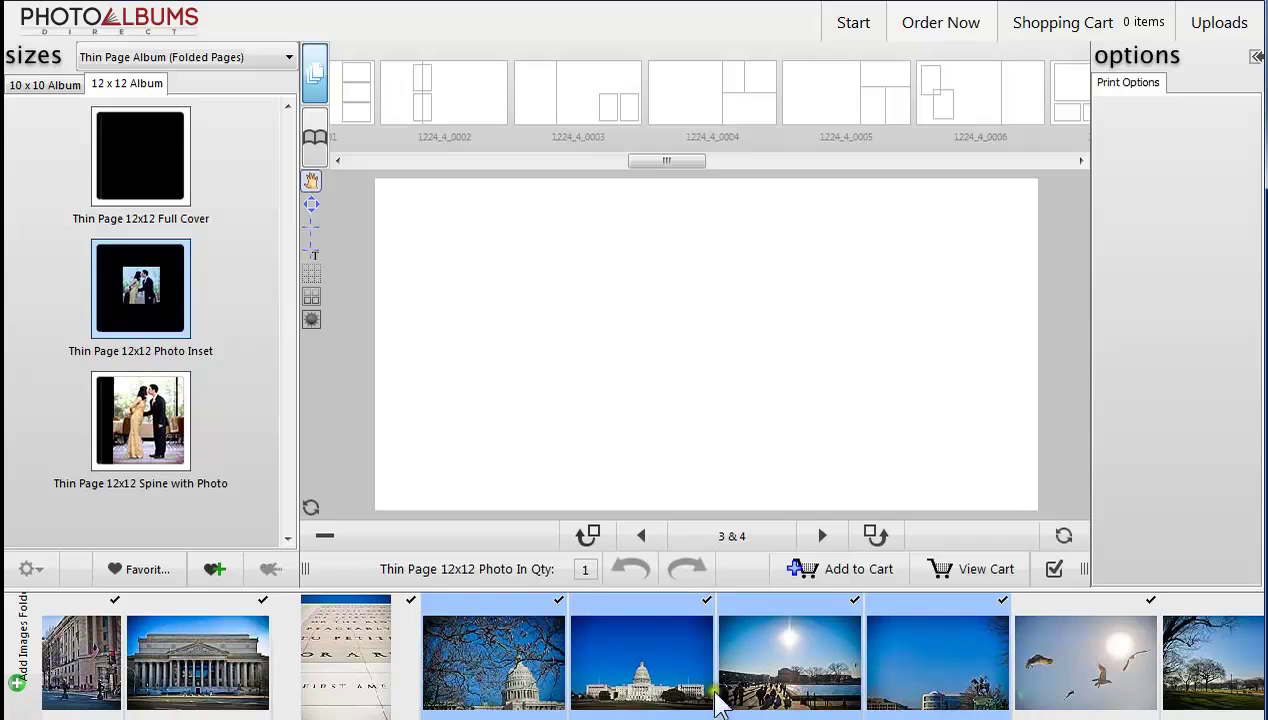
left_click_drag(648, 678, 697, 465)
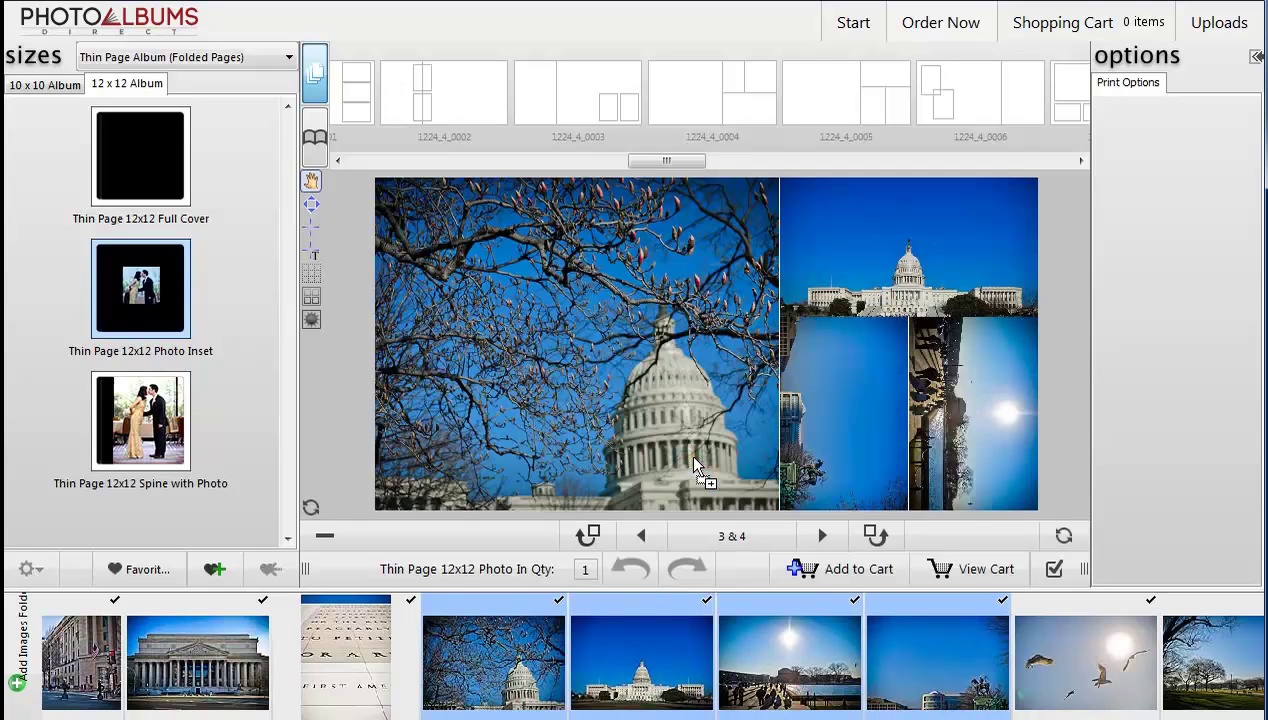
left_click_drag(668, 640, 835, 275)
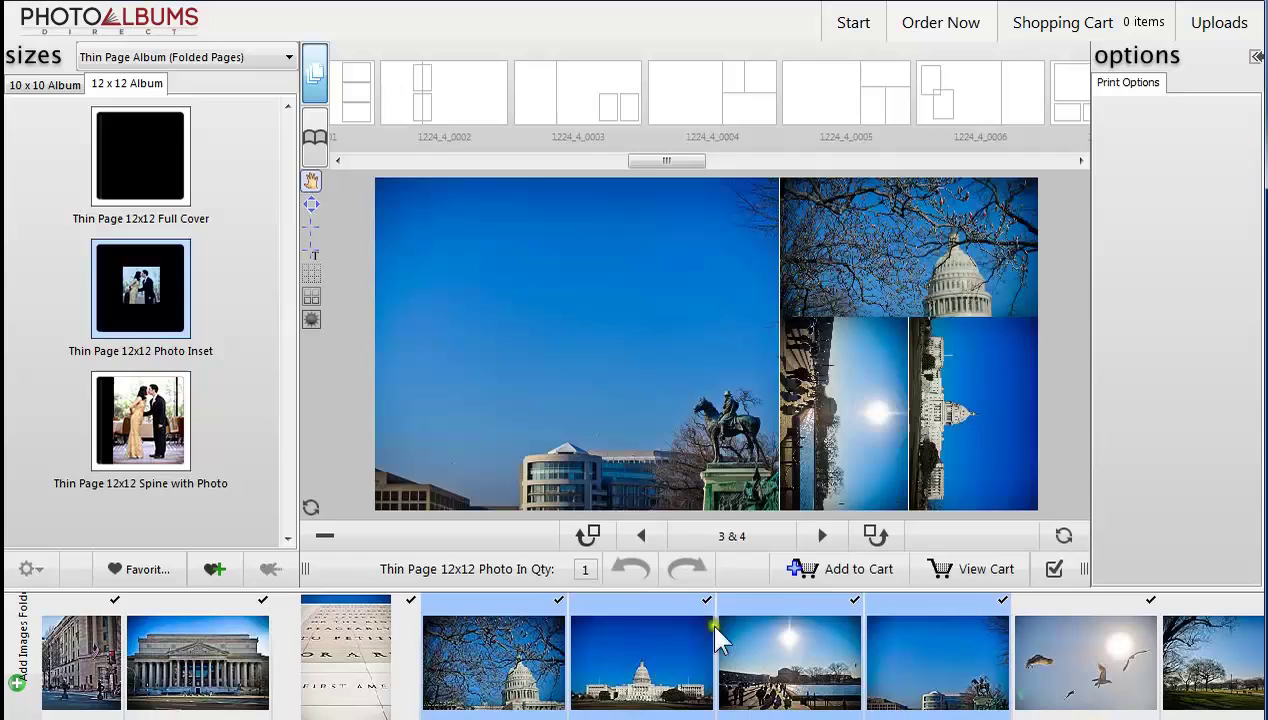
- Rearrange the spread so the frontal Capitol photo fills the largest frame, and rotate the horse statue photo upright with the statue in view
left_click_drag(668, 663, 835, 448)
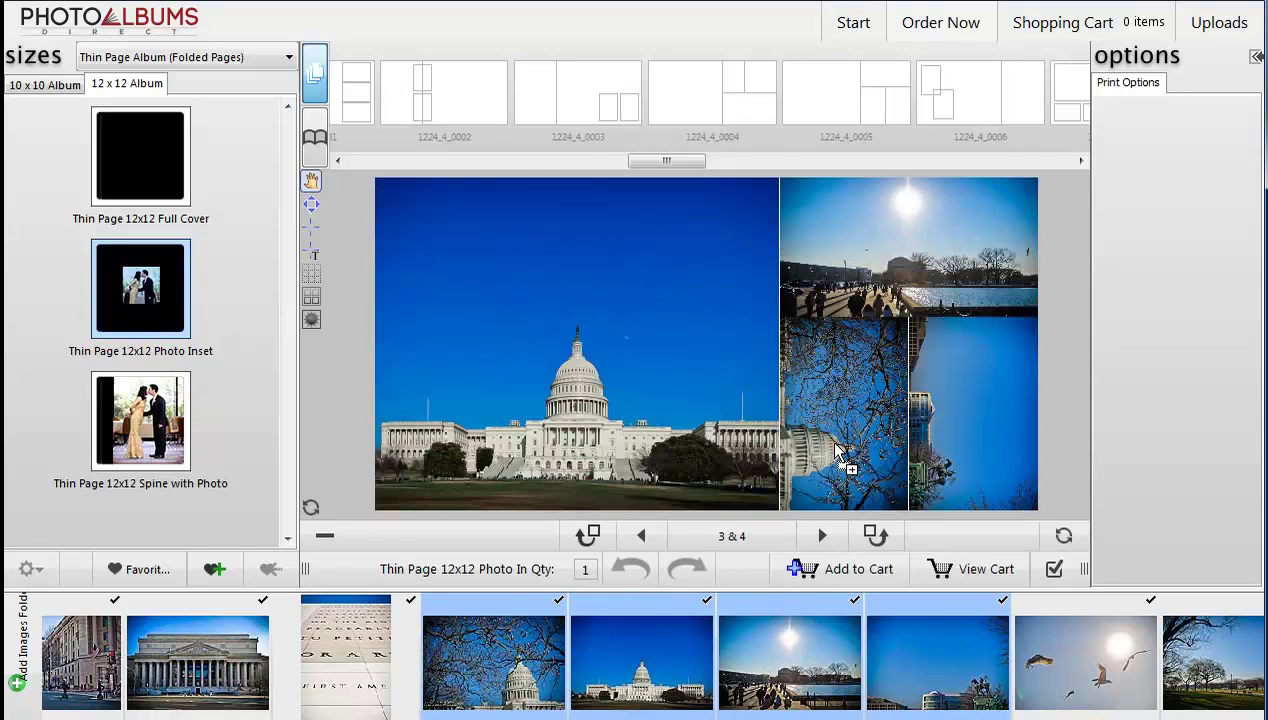
left_click(964, 425)
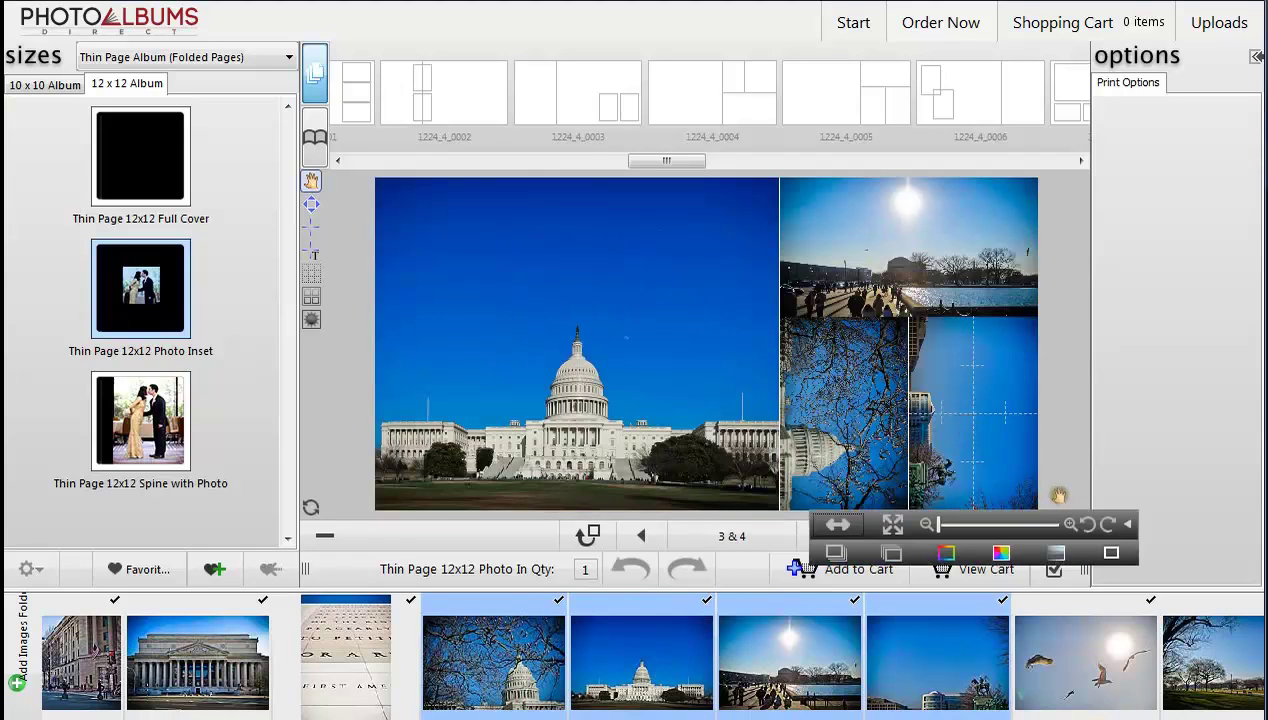
left_click(1086, 524)
left_click_drag(999, 474, 919, 436)
- Rotate the photo of the Capitol behind branches upright and shift it within its frame to show the dome
left_click(864, 441)
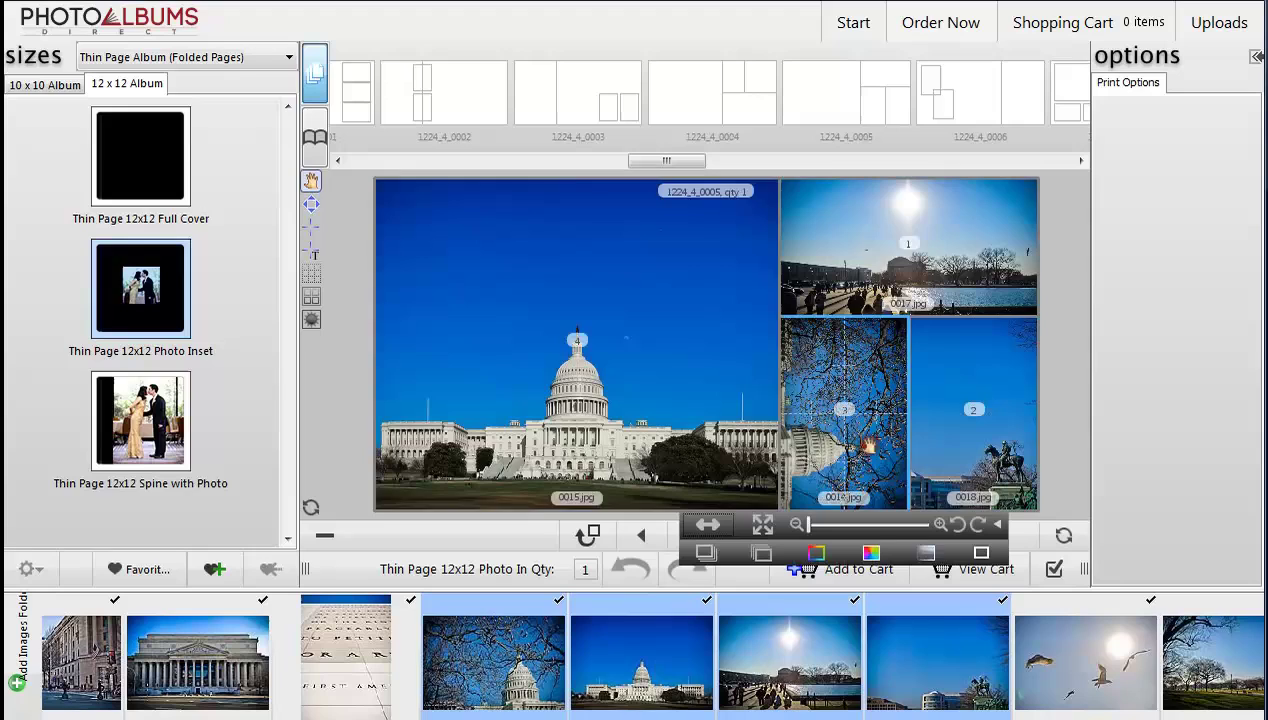
left_click(956, 525)
mouse_move(866, 429)
left_mouse_down()
mouse_move(861, 411)
mouse_move(875, 406)
mouse_move(857, 407)
left_mouse_up()
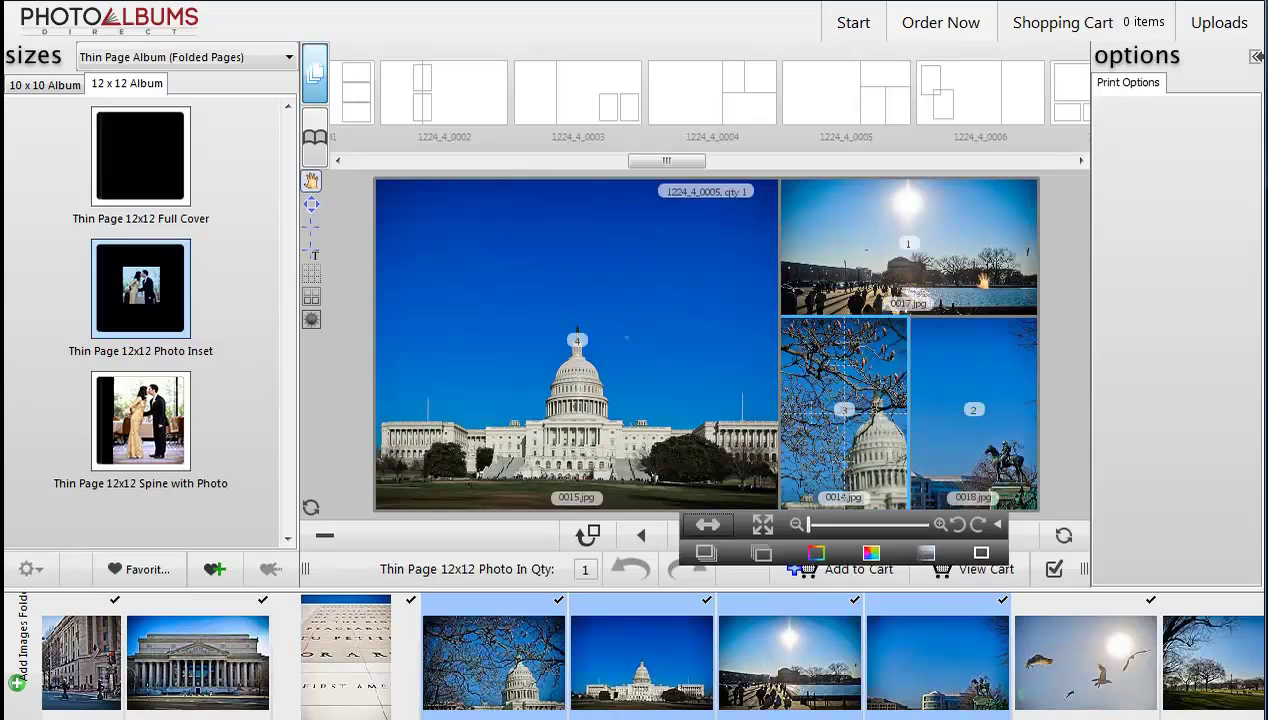
- Shift the sun-over-water photo upward within its frame to show more of the people, and adjust the large Capitol photo's position
left_click(983, 283)
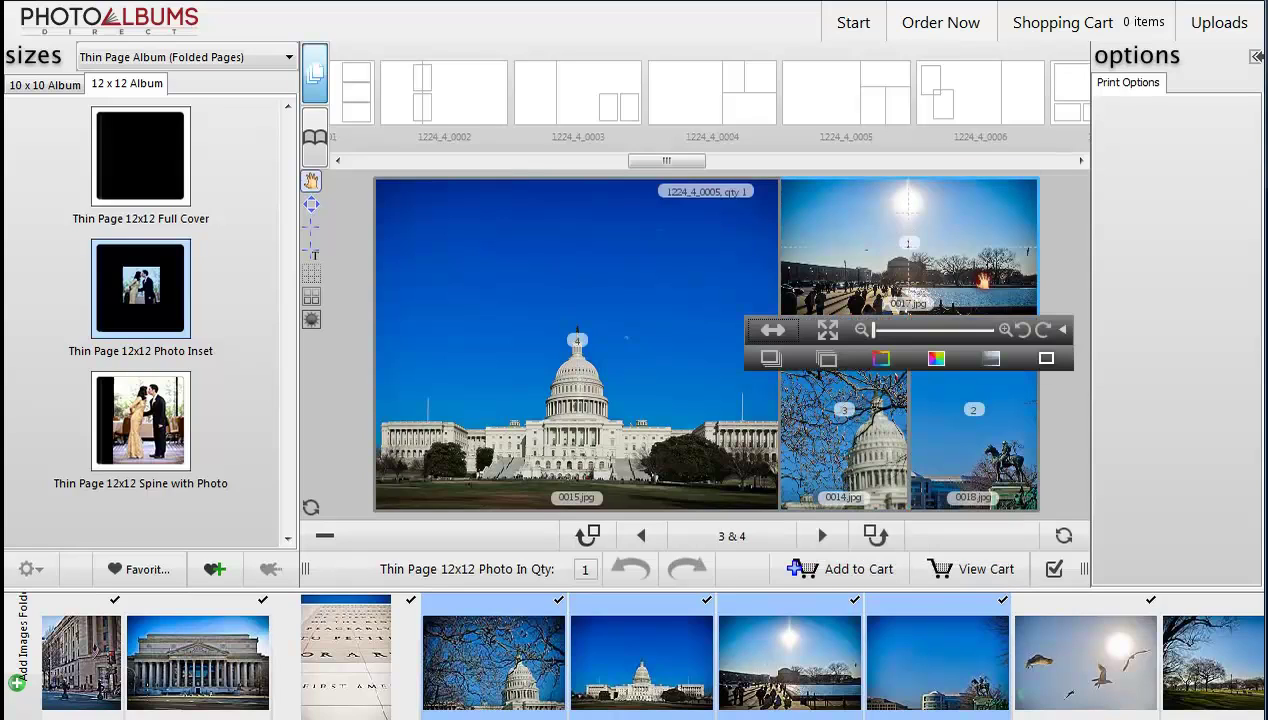
left_click_drag(983, 283, 1008, 241)
left_click_drag(725, 345, 725, 337)
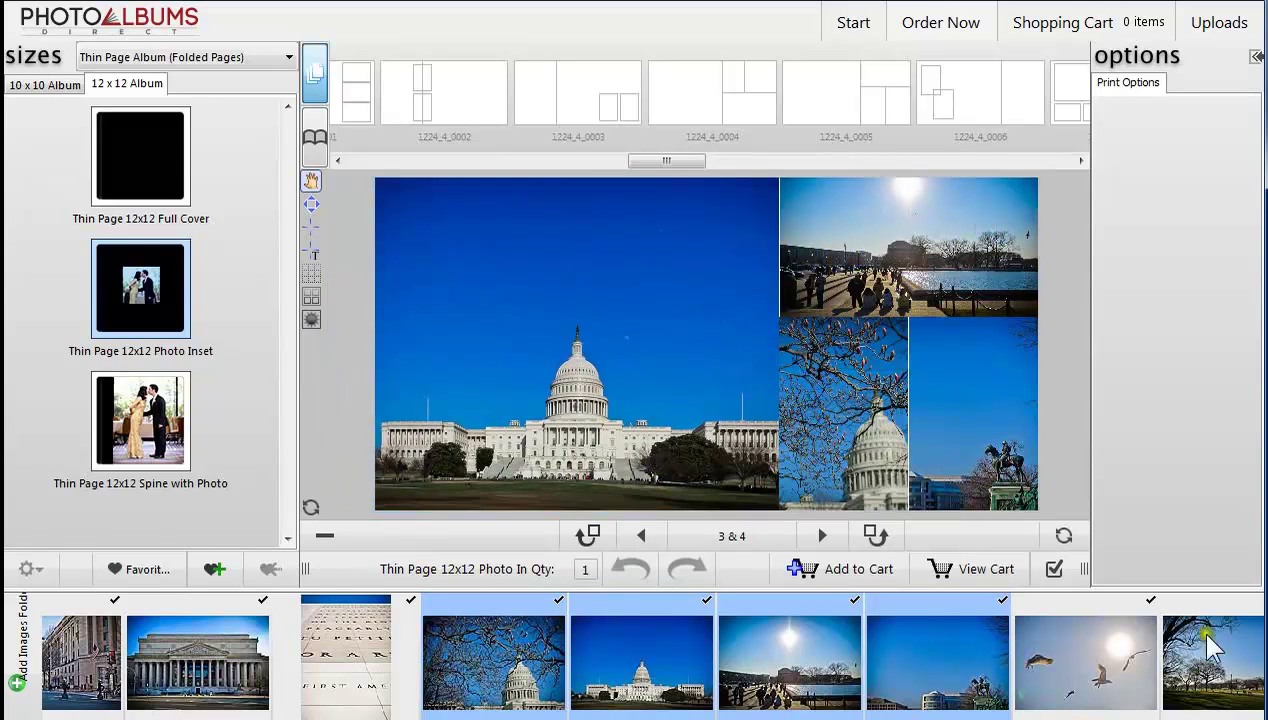
- Select all four photos on the spread and add a white stroke to them
left_click(988, 250)
left_click(985, 410, "ctrl")
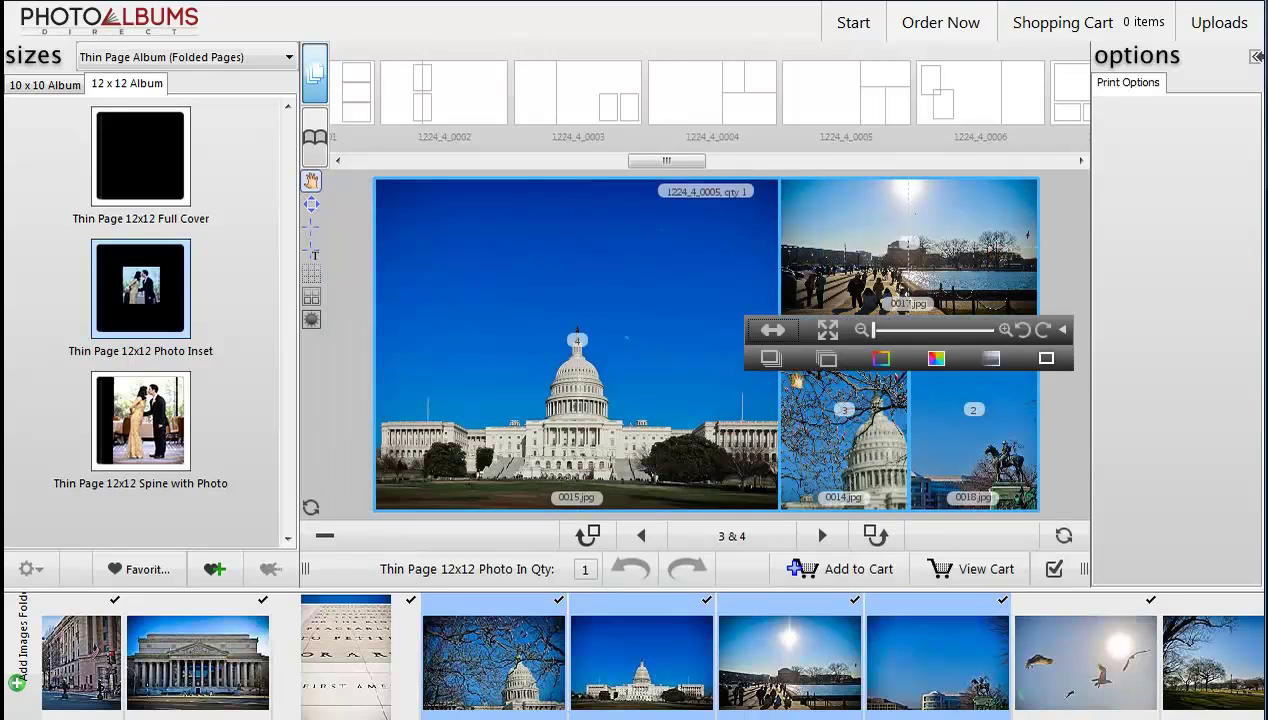
left_click(881, 358)
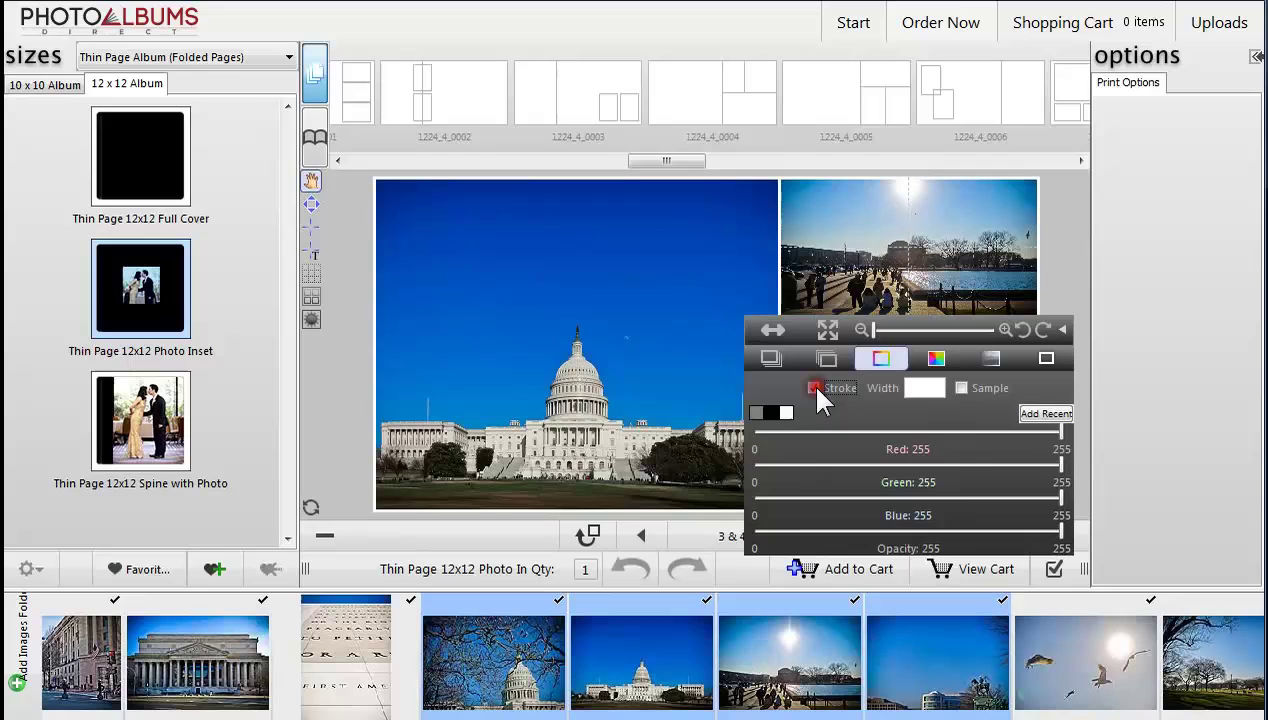
left_click(787, 411)
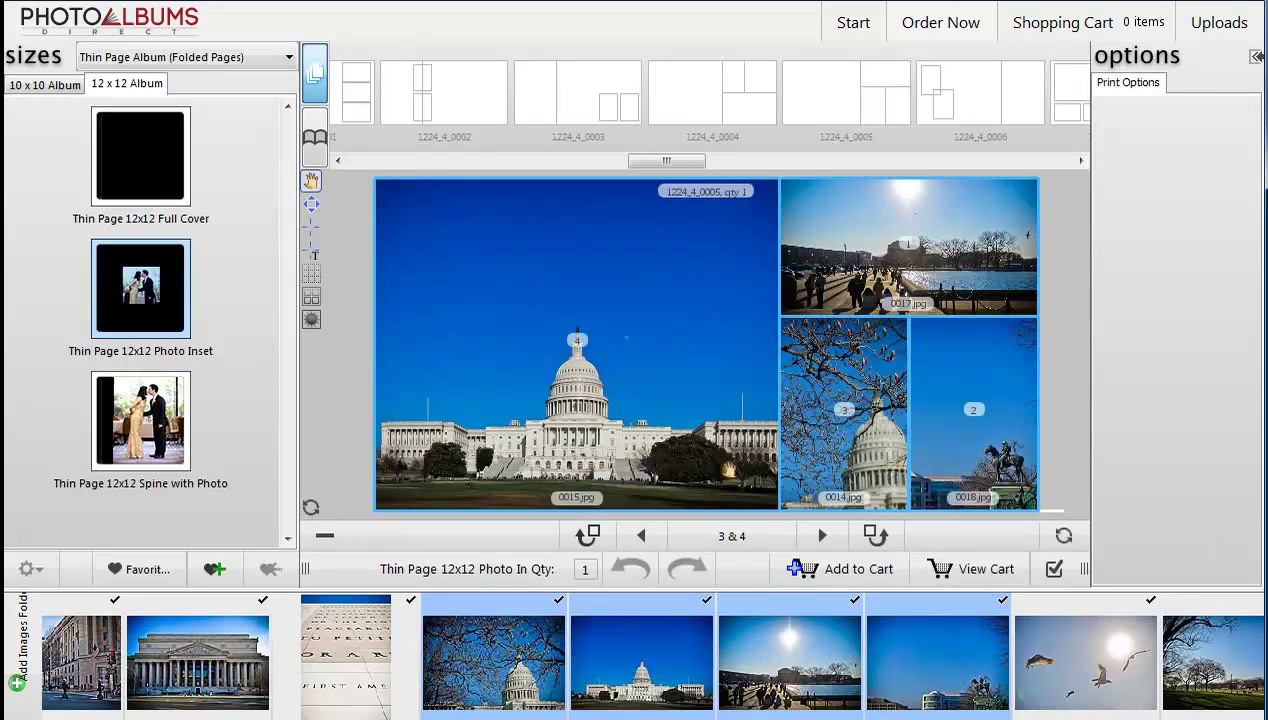
- Review the spread for pages 1 & 2, return to pages 3 & 4 and inspect the three smaller photos up close
left_click(643, 535)
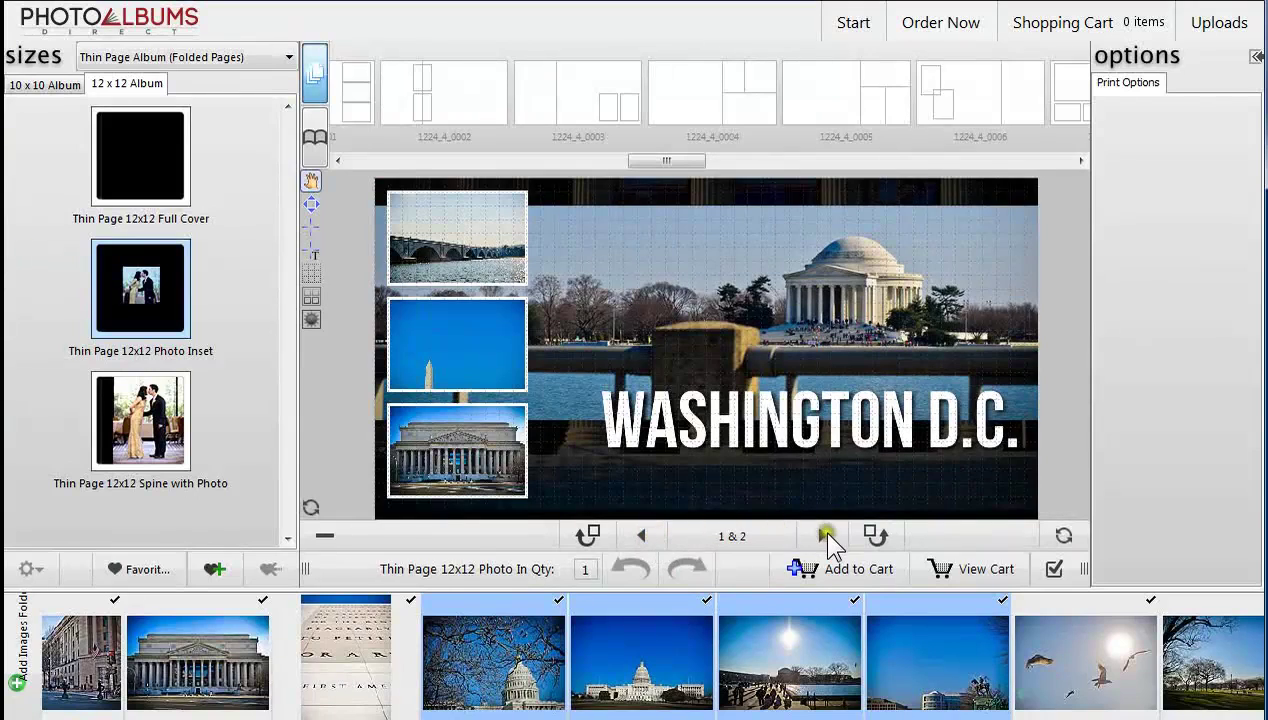
left_click(824, 536)
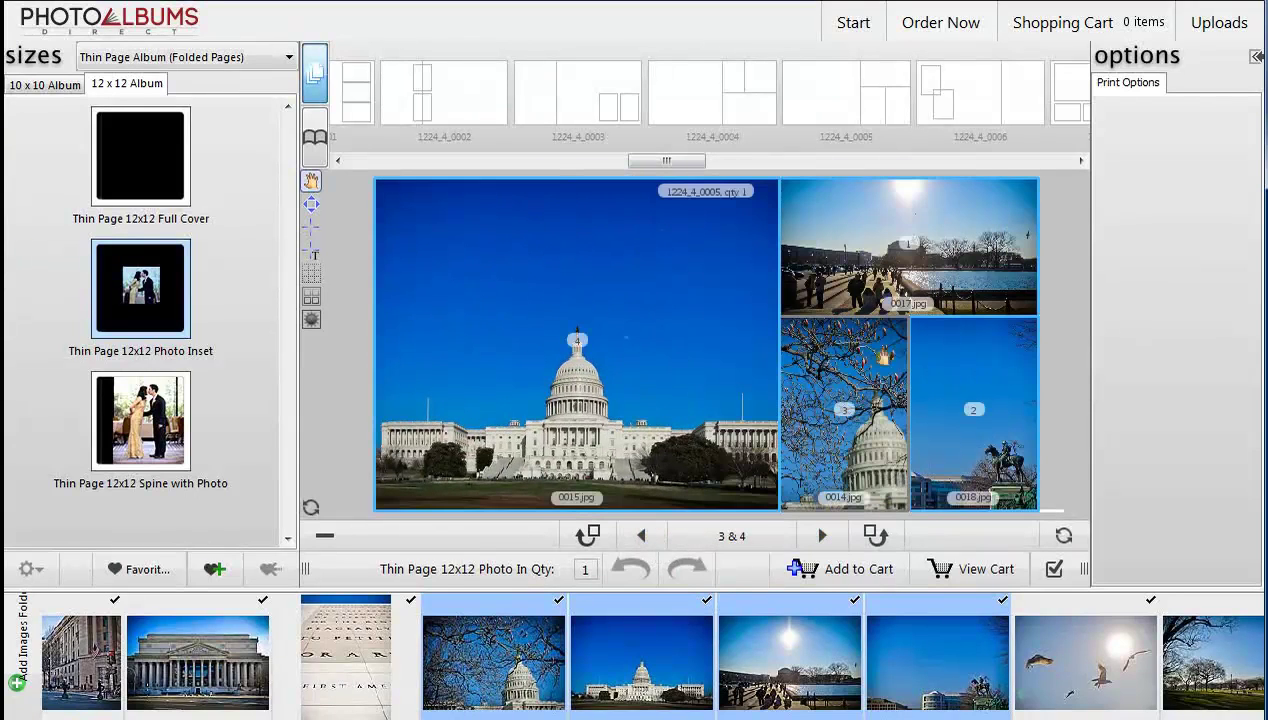
double_click(897, 283)
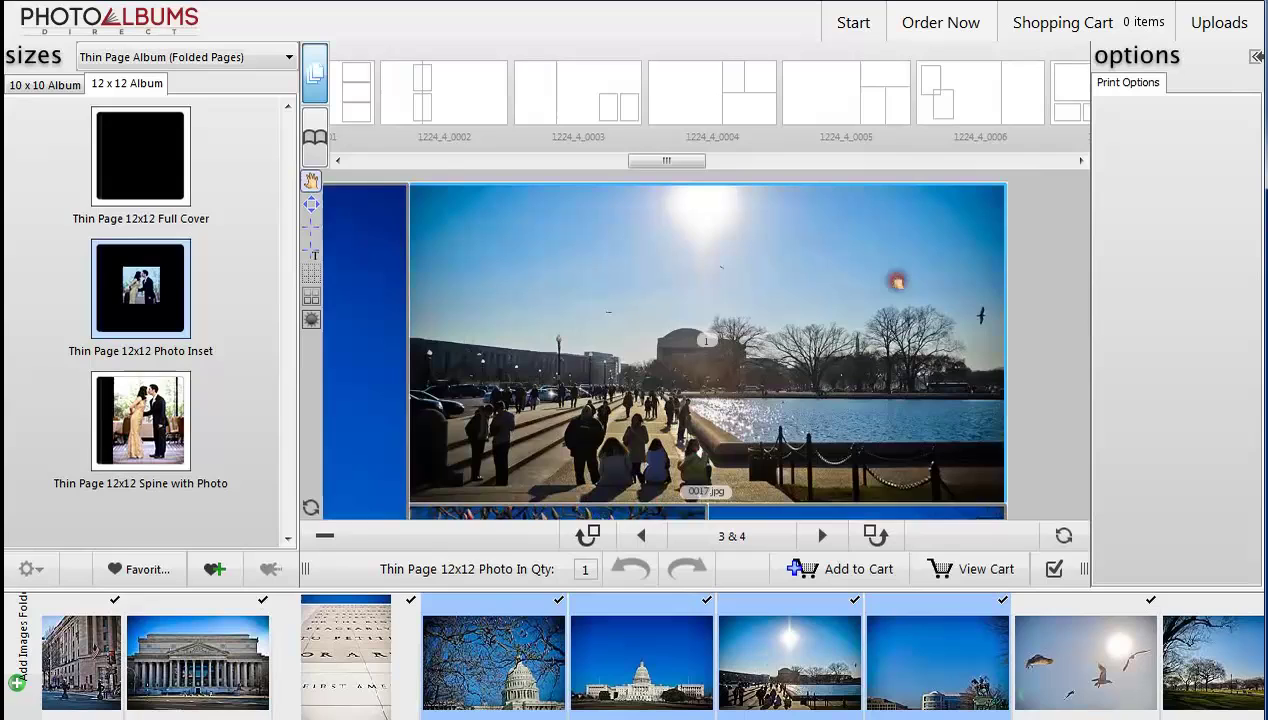
double_click(779, 313)
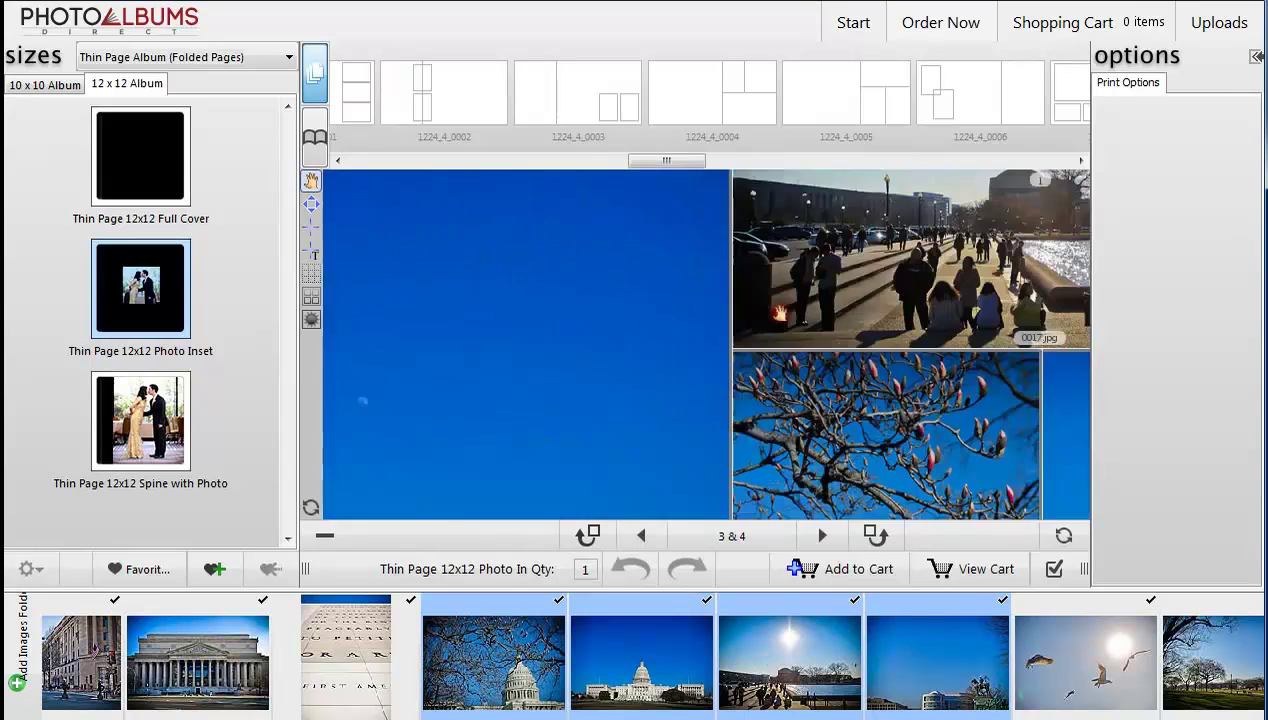
double_click(846, 412)
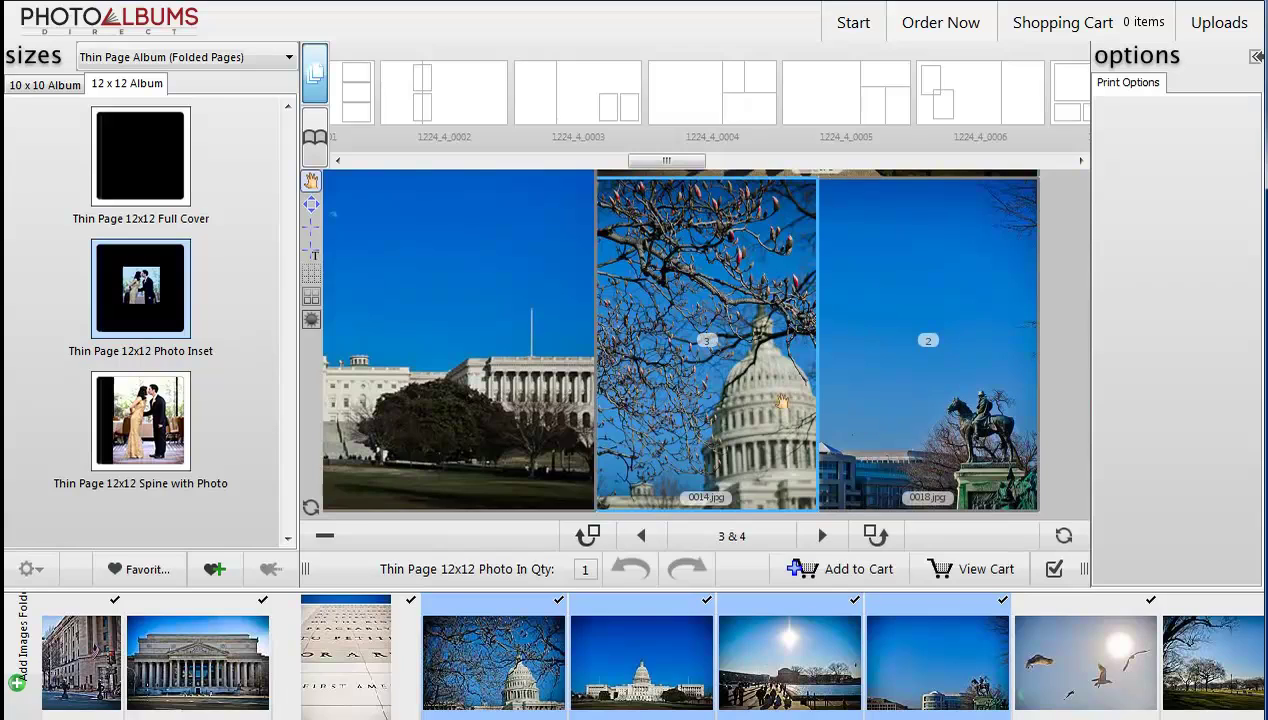
double_click(782, 401)
double_click(971, 428)
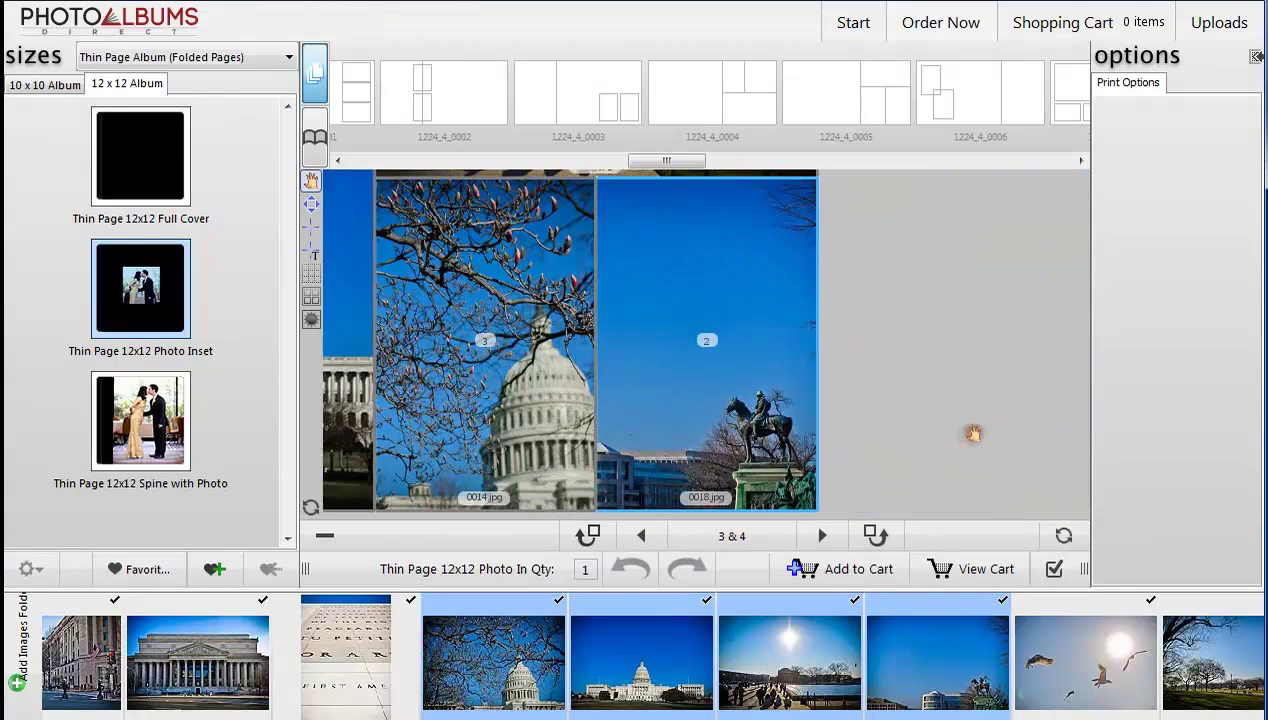
double_click(784, 408)
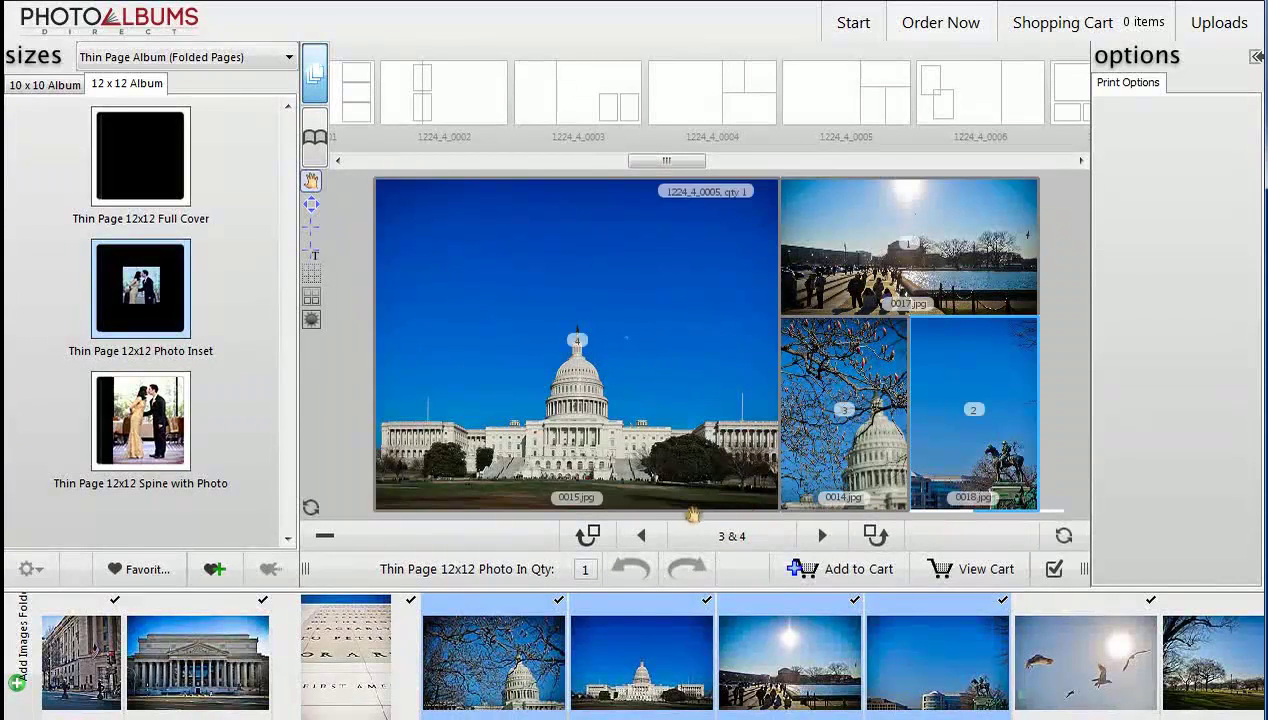
- Add a new spread for pages 5 & 6 and draw a large wide photo frame from its upper-left area, leaving white margins
left_click(876, 540)
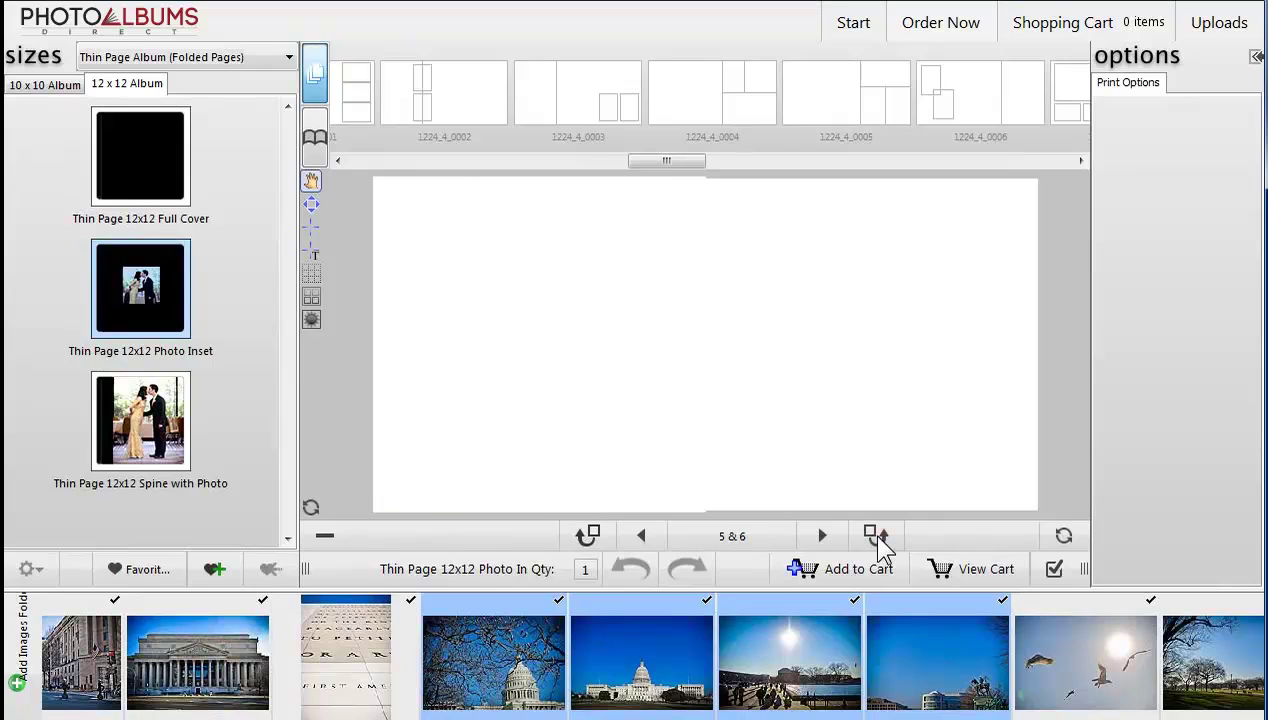
left_click(313, 274)
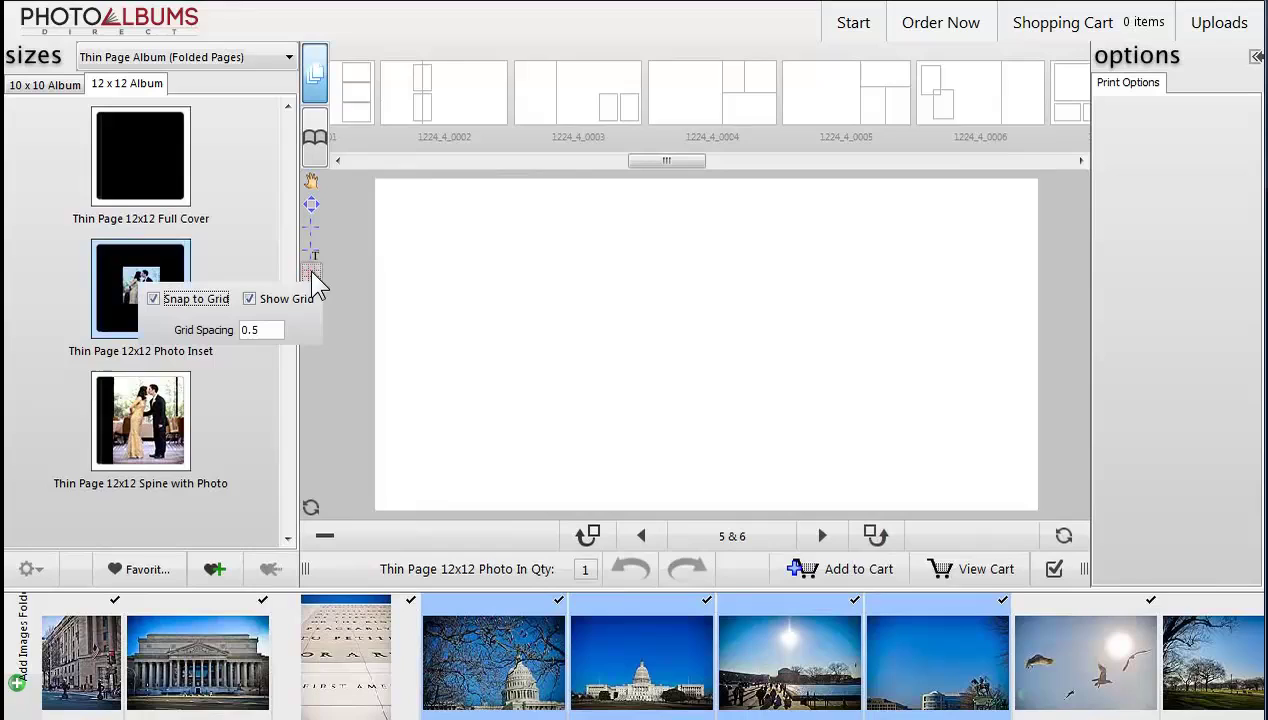
left_click(315, 232)
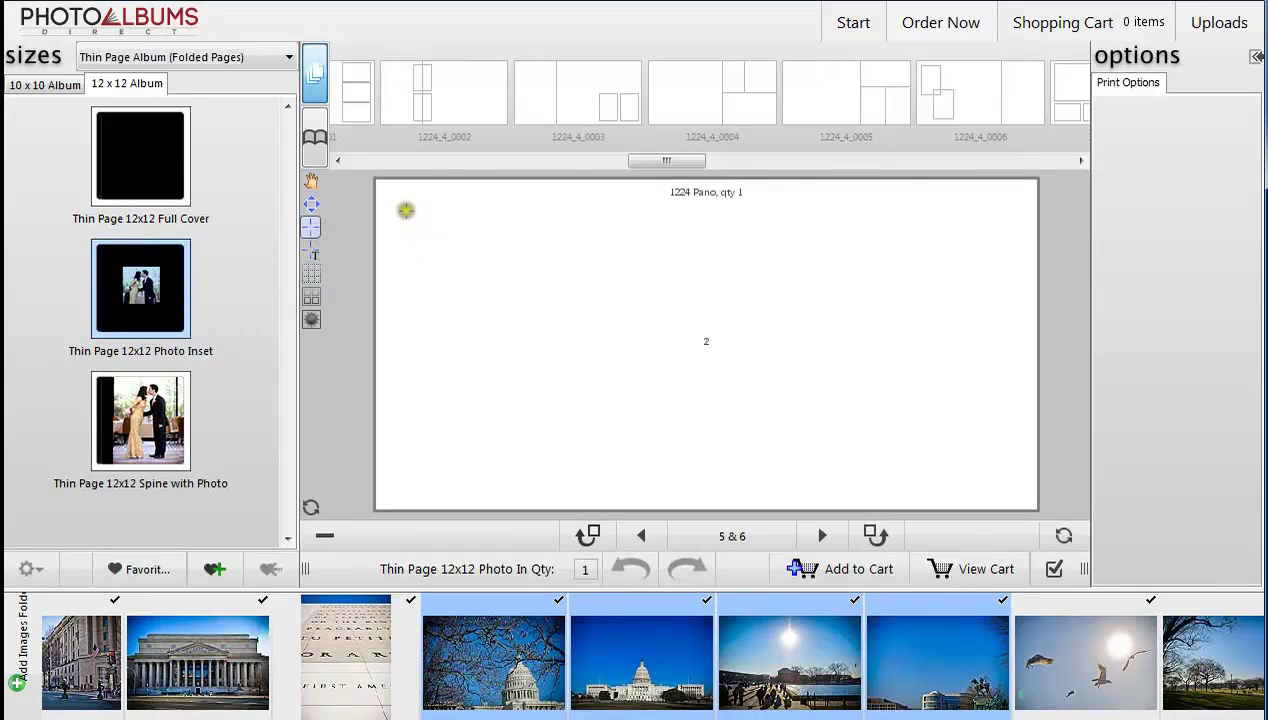
left_click_drag(404, 207, 928, 439)
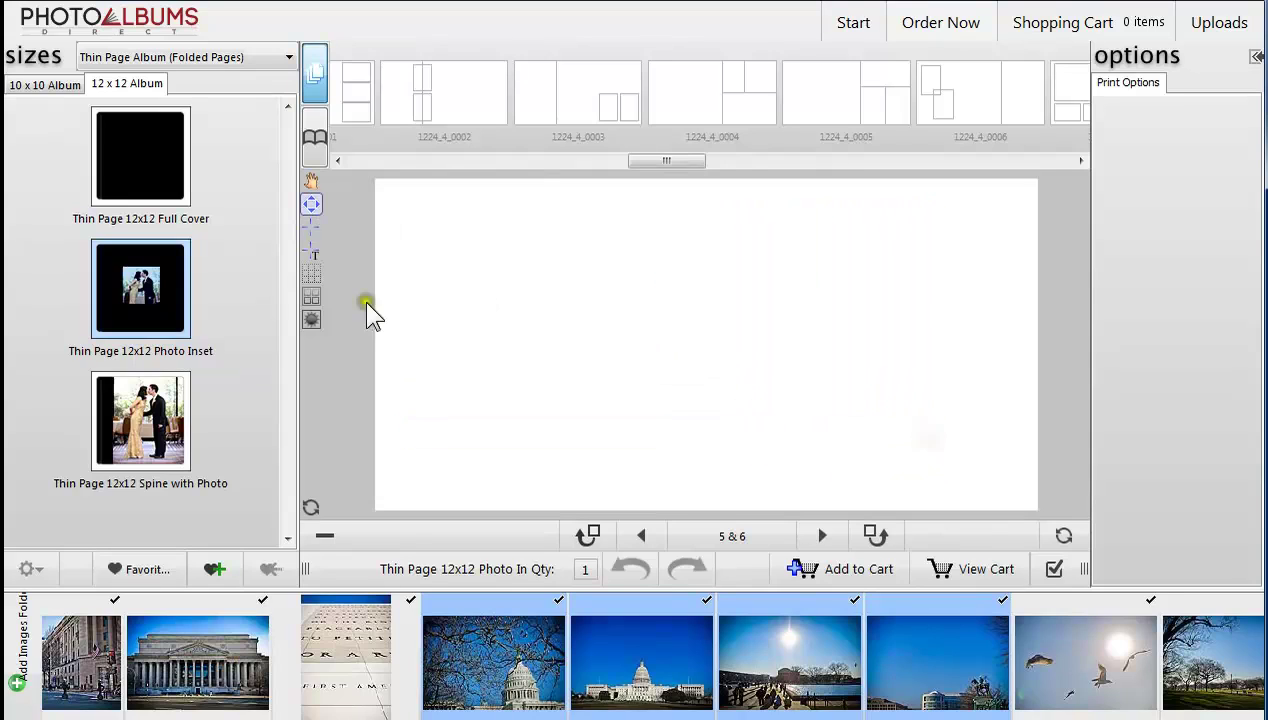
- Show the layout grid on the spread for pages 5 & 6
left_click(311, 274)
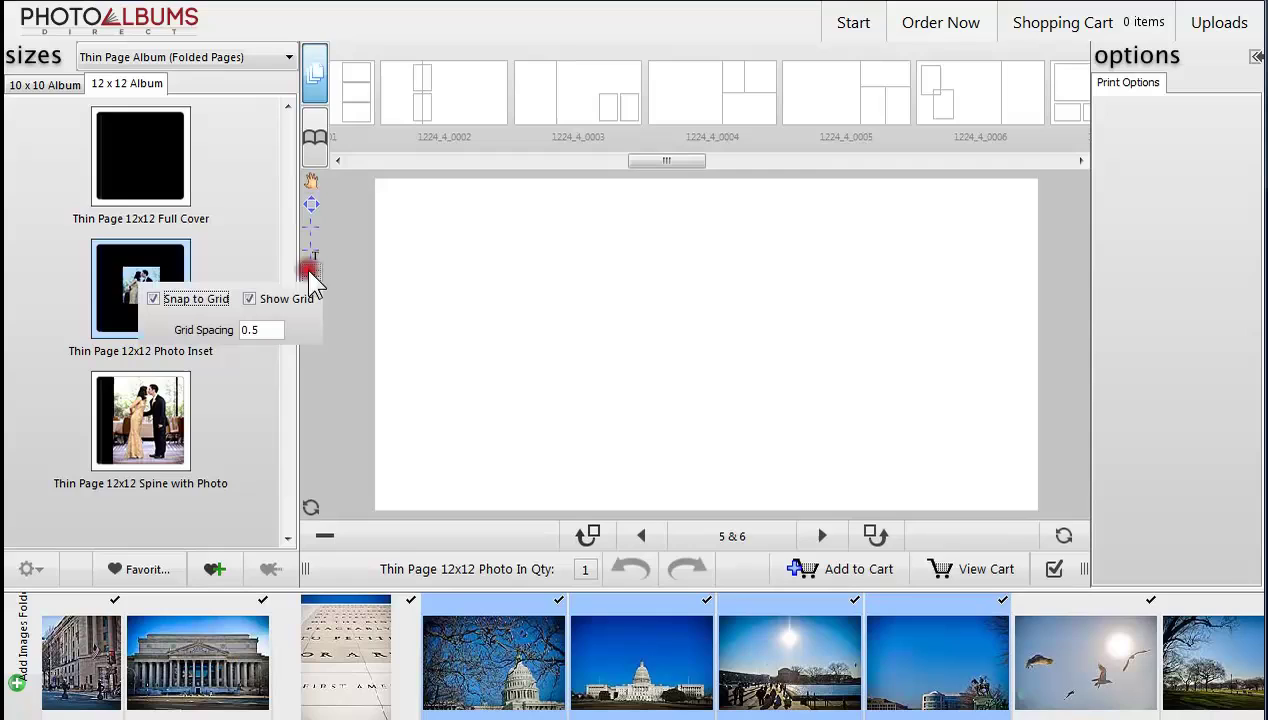
left_click(395, 362)
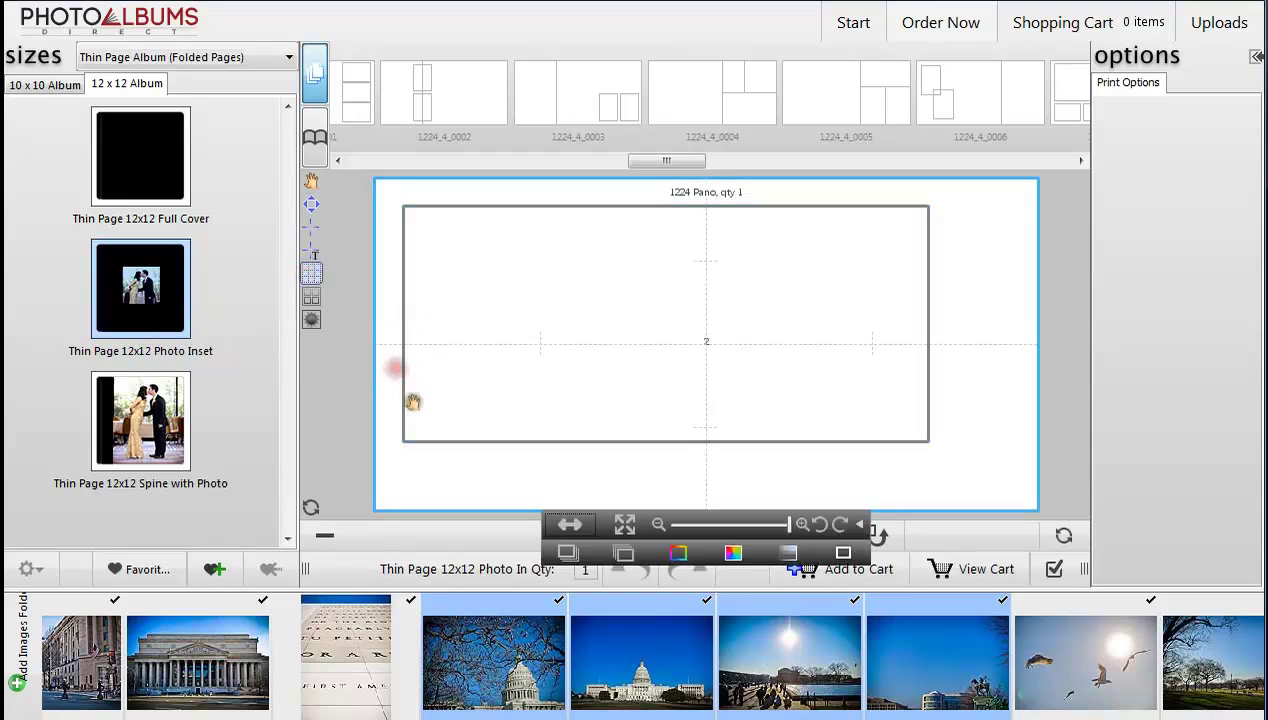
left_click(311, 274)
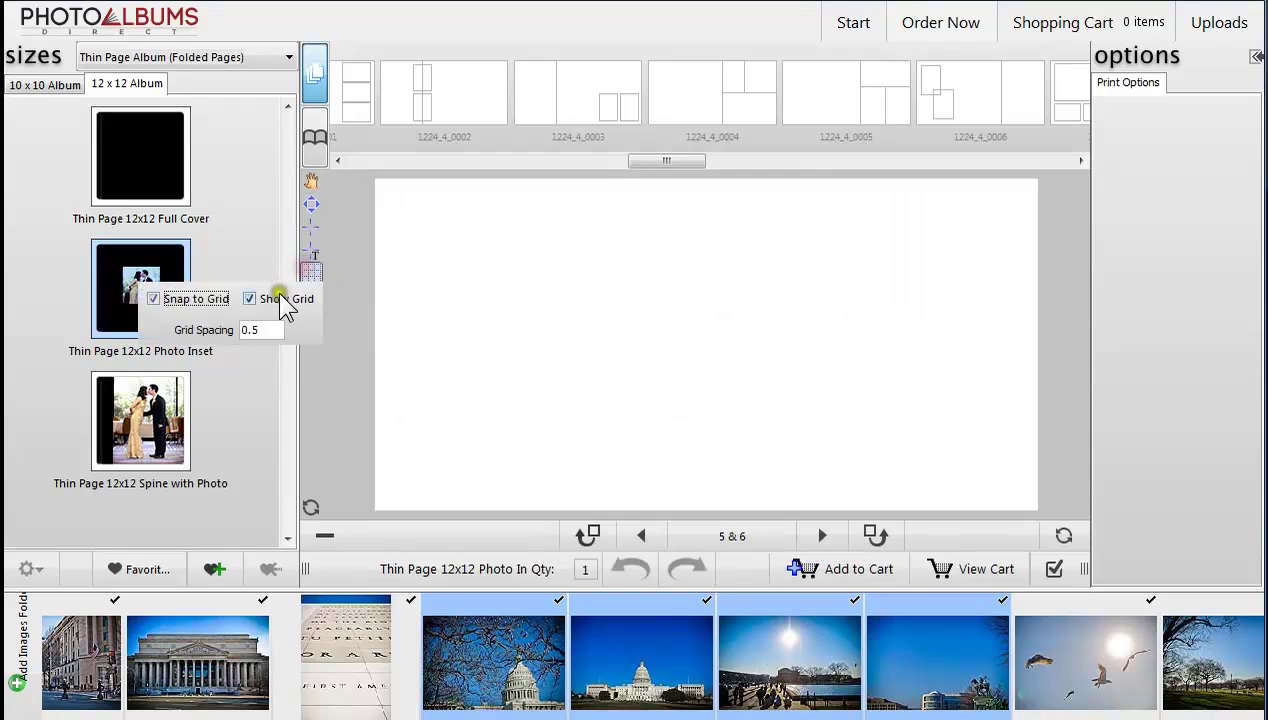
left_click(250, 300)
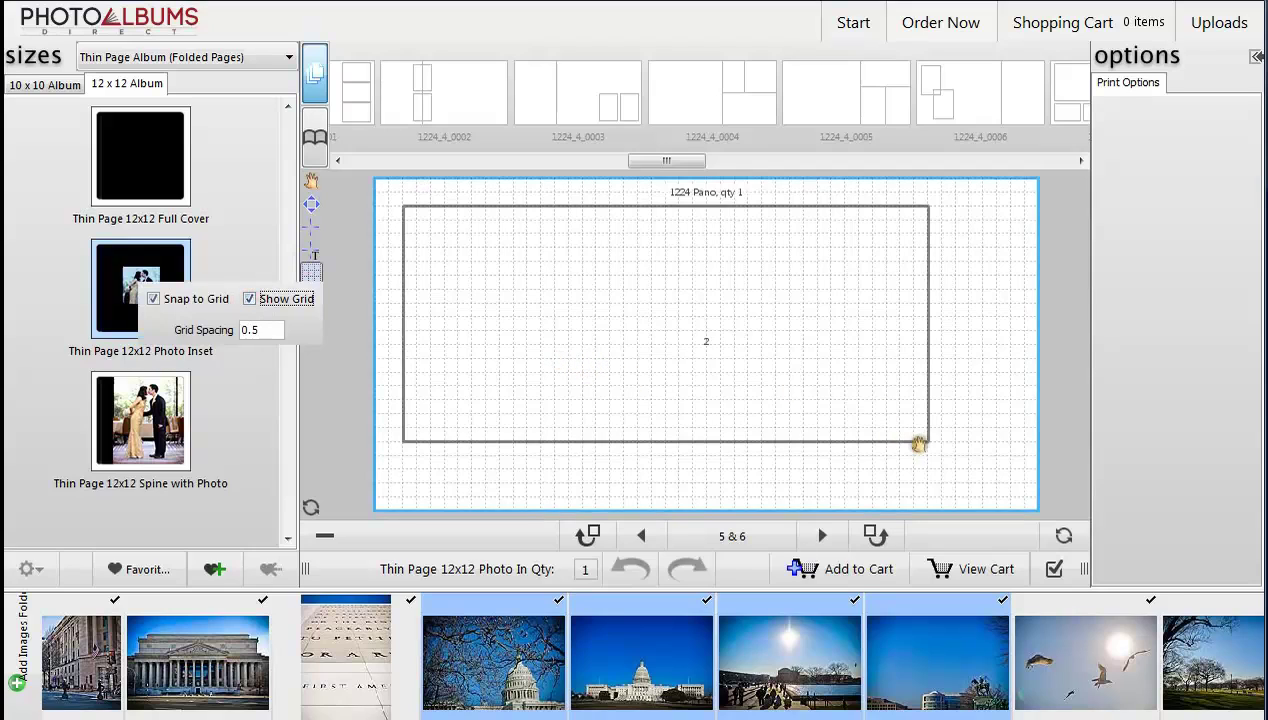
- Extend the large frame's lower edge down to the next grid line and fill it with the columned building photo
left_click(311, 204)
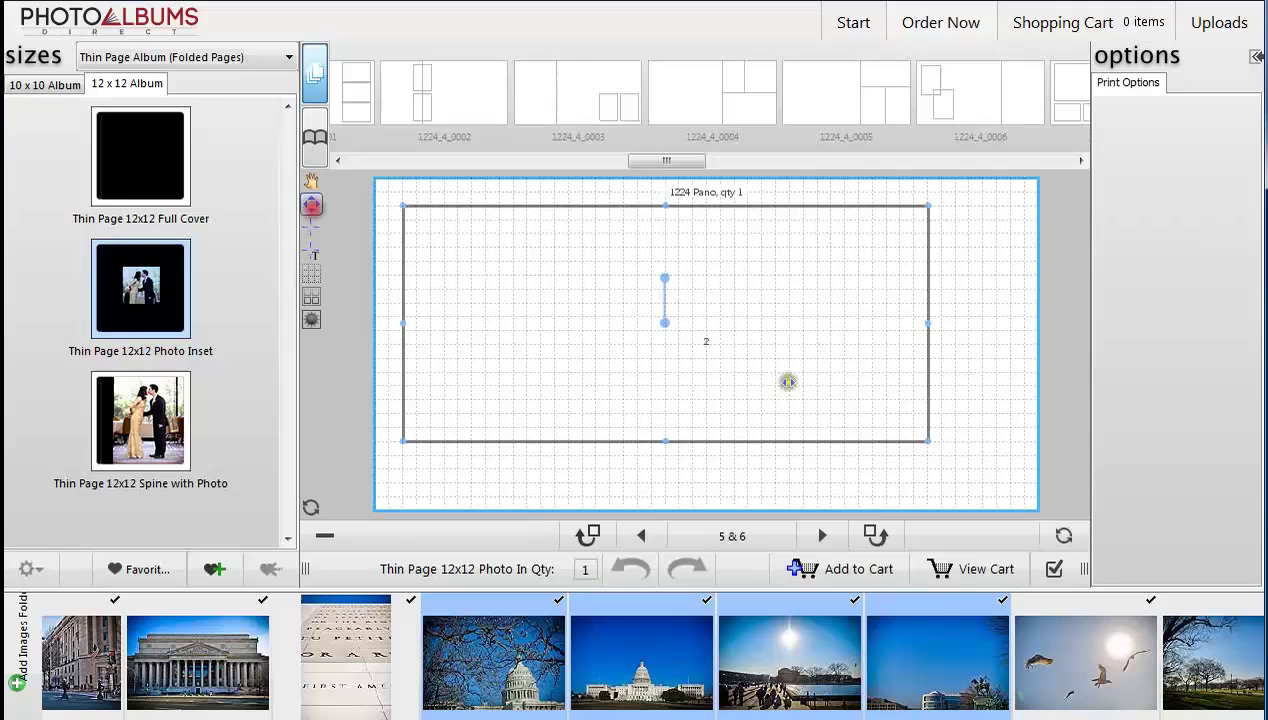
mouse_move(928, 441)
left_mouse_down()
mouse_move(980, 466)
mouse_move(914, 427)
mouse_move(923, 455)
left_mouse_up()
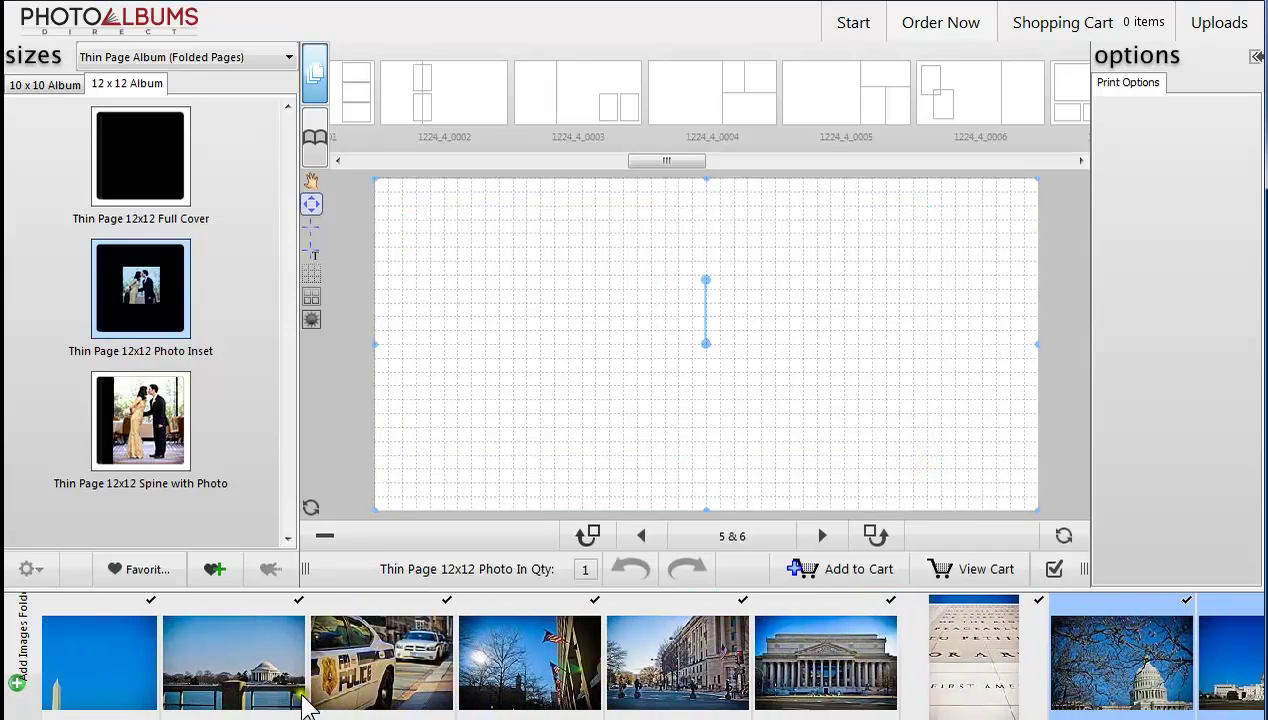
left_click_drag(795, 688, 784, 478)
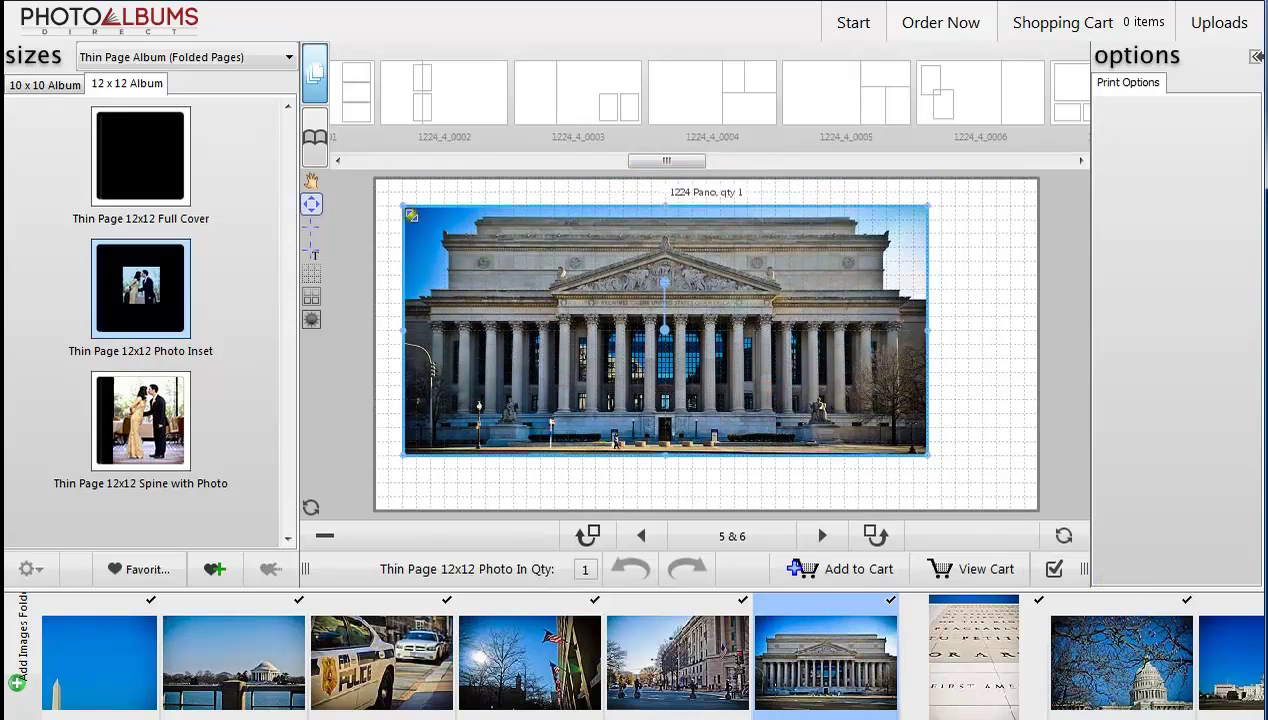
- Draw a small landscape frame overlapping the right edge of the building photo and move it down to about mid-height
left_click(312, 232)
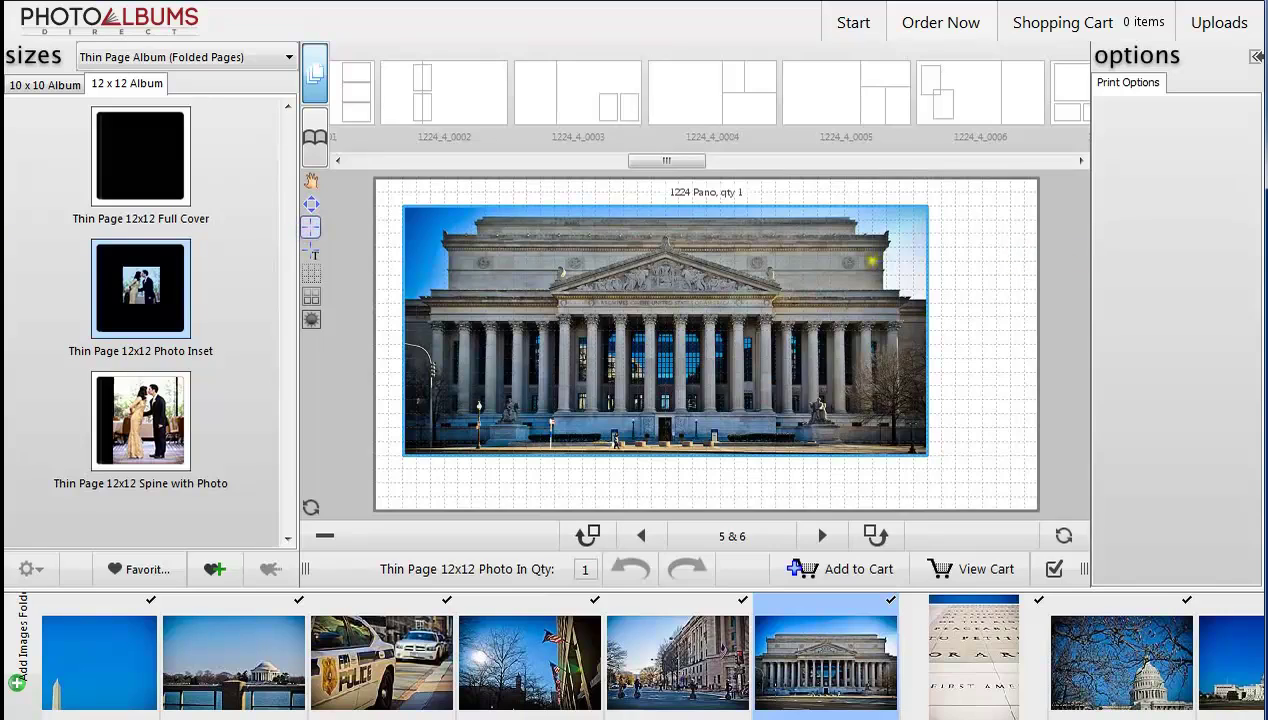
mouse_move(858, 262)
left_mouse_down()
mouse_move(951, 299)
mouse_move(991, 345)
left_mouse_up()
mouse_move(934, 306)
left_mouse_down()
mouse_move(928, 282)
mouse_move(928, 323)
left_mouse_up()
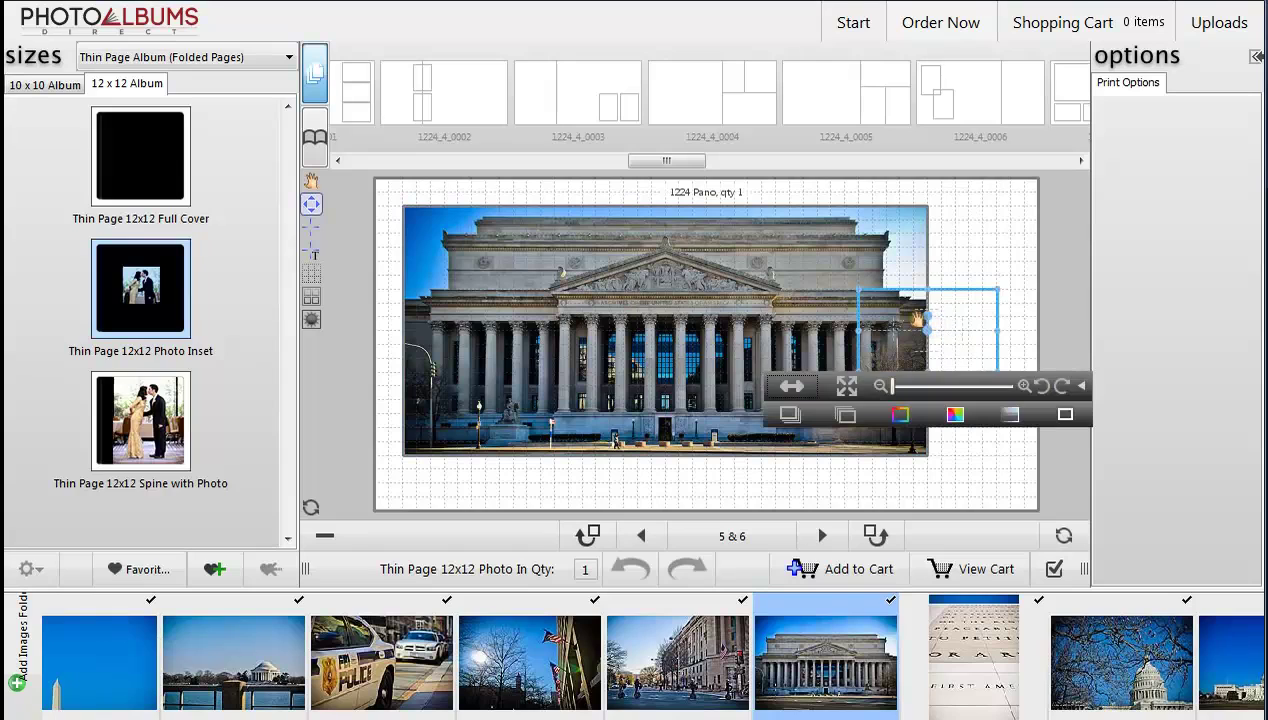
key("Delete")
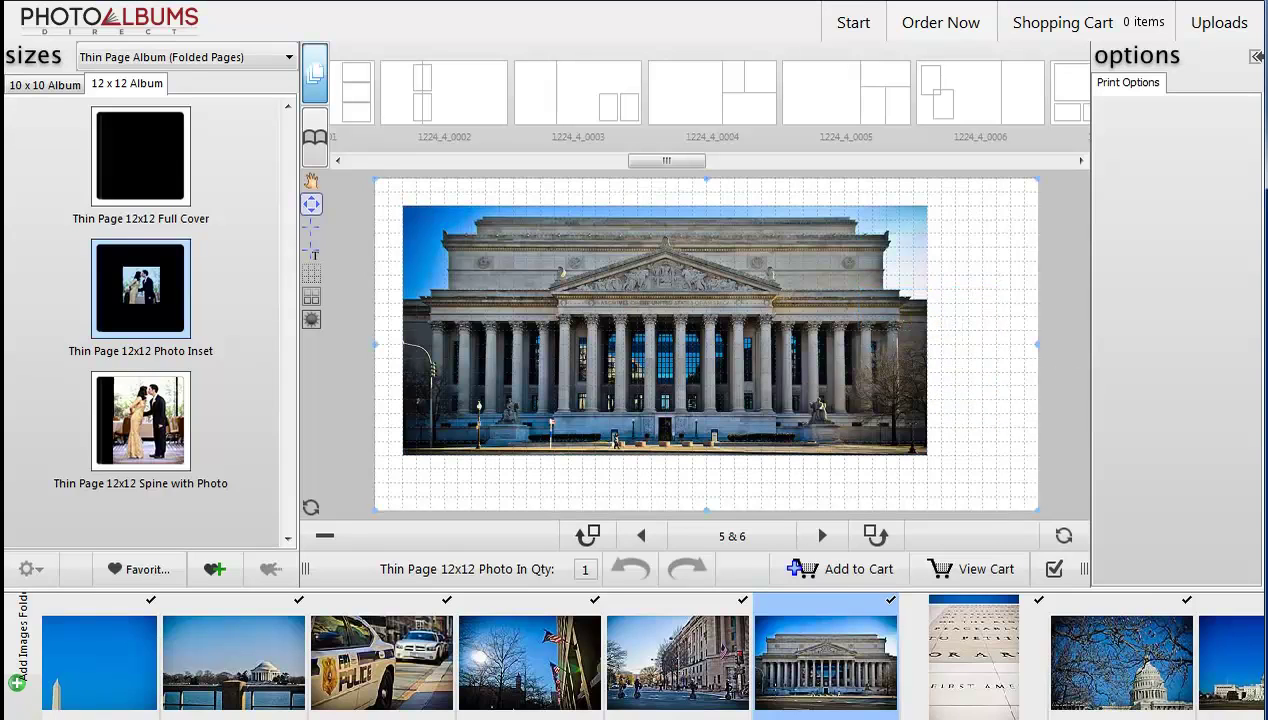
- Find the photo of the park lawn with bare trees and place it in the small overlapping frame
scroll(651, 660, "down", 6)
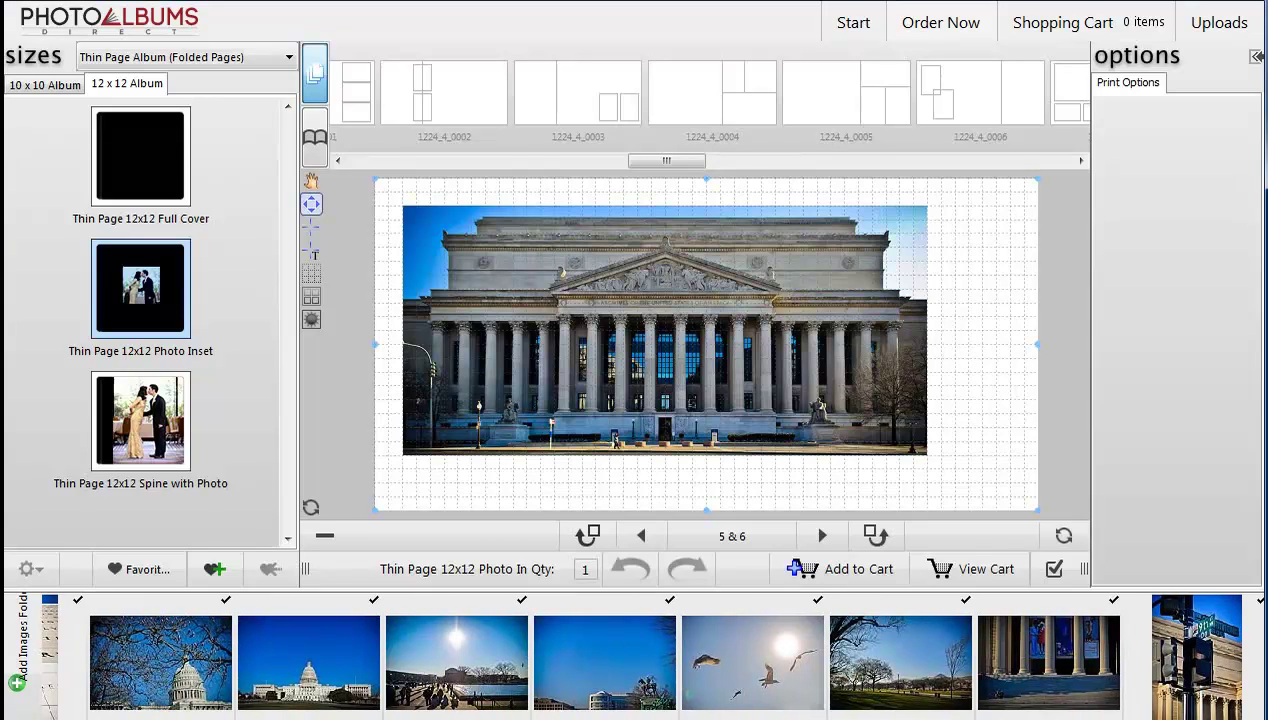
scroll(651, 660, "up", 3)
scroll(651, 660, "down", 3)
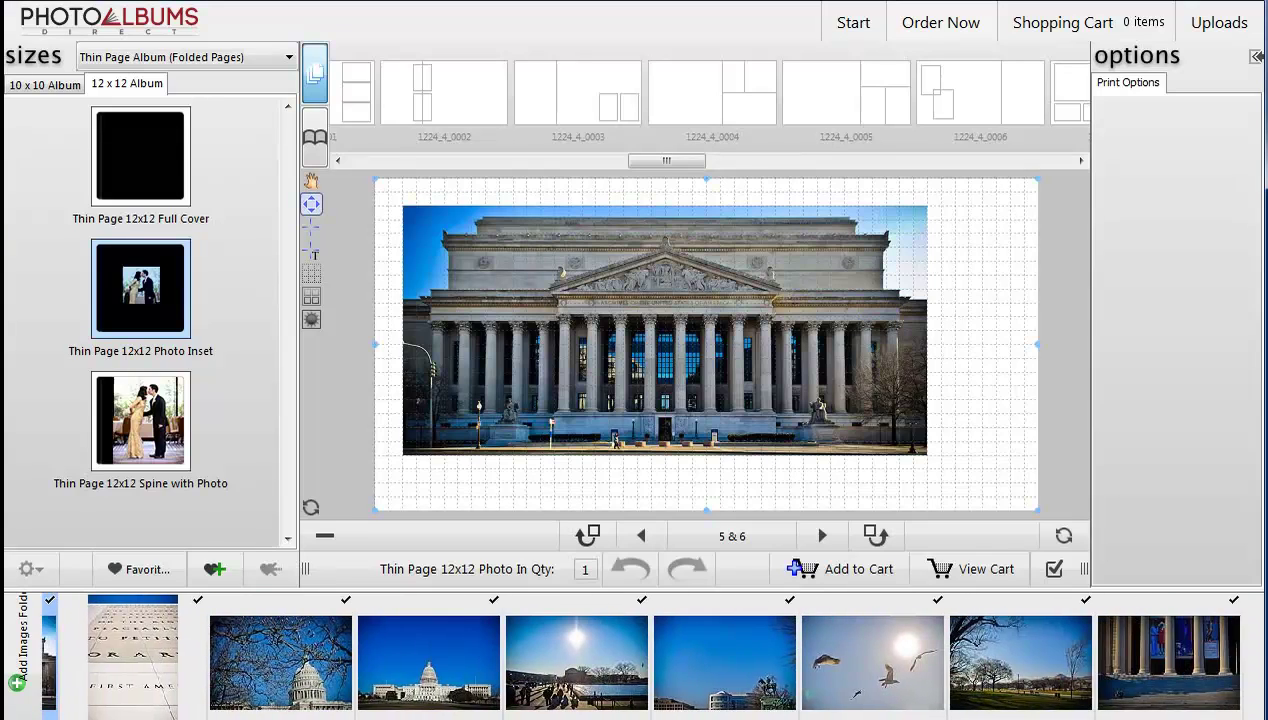
scroll(646, 655, "right", 5)
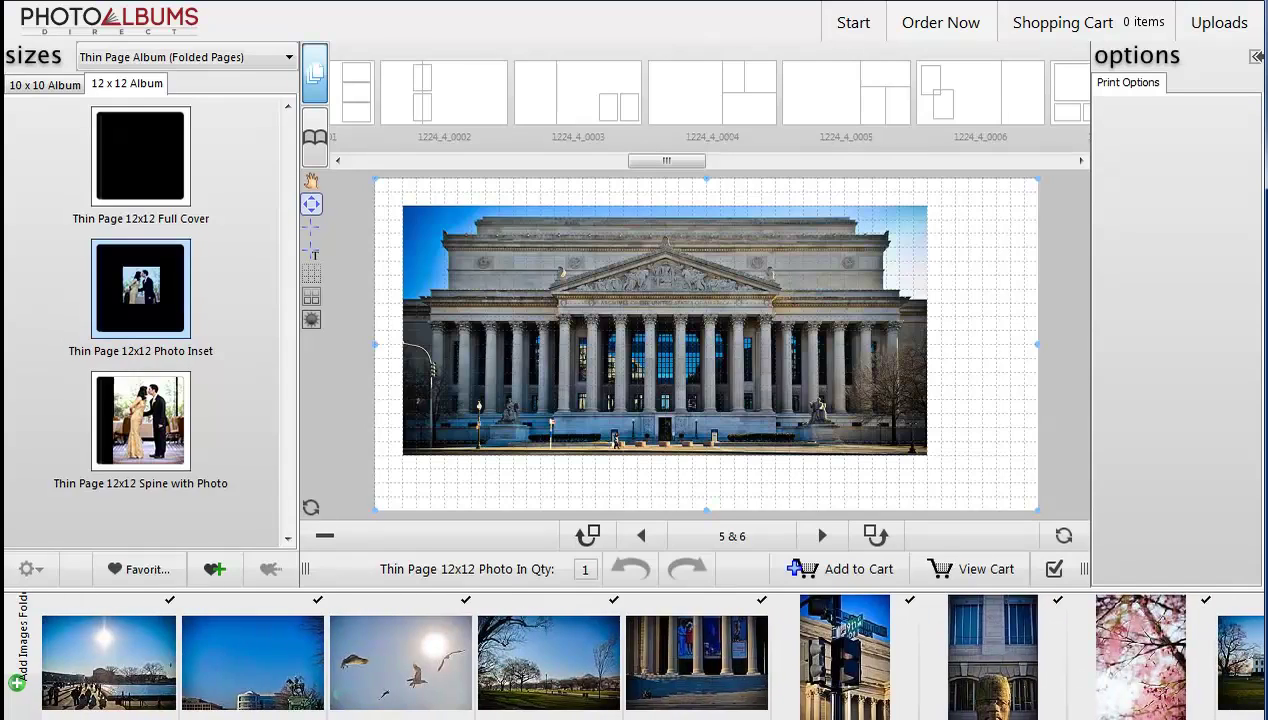
scroll(646, 655, "up", 1)
scroll(646, 655, "down", 2)
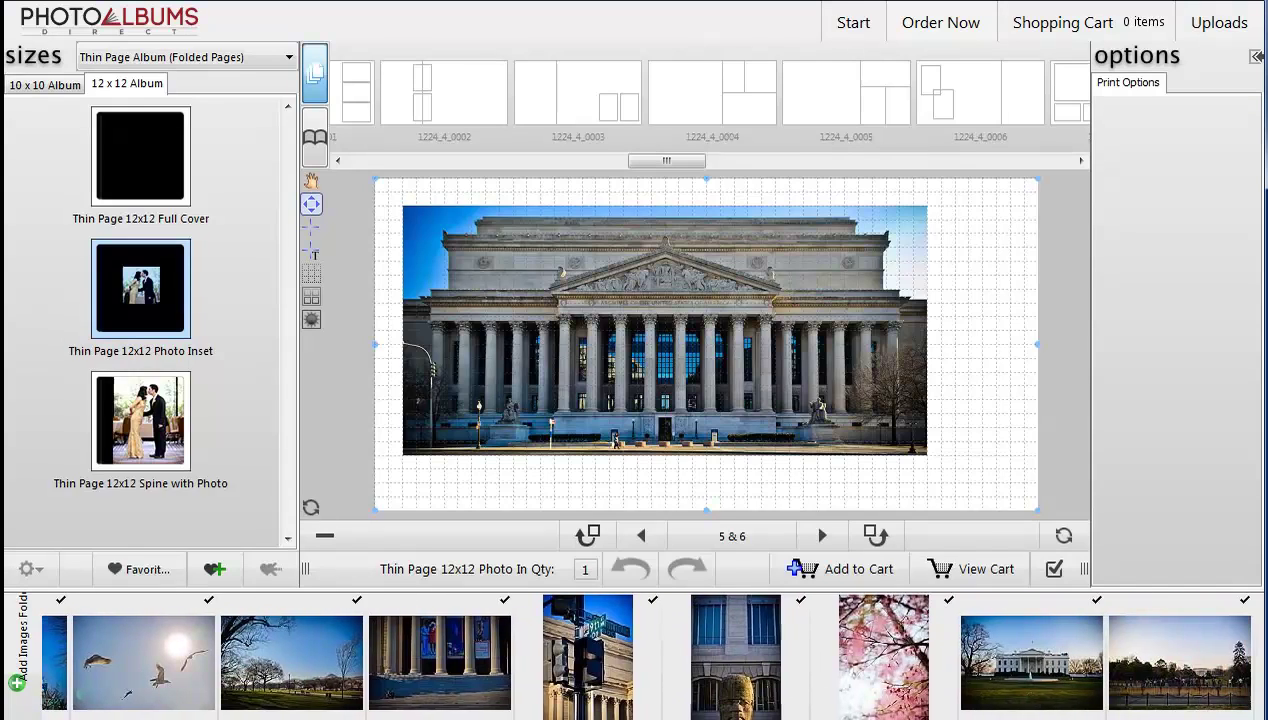
scroll(609, 680, "left", 3)
left_click_drag(609, 682, 938, 338)
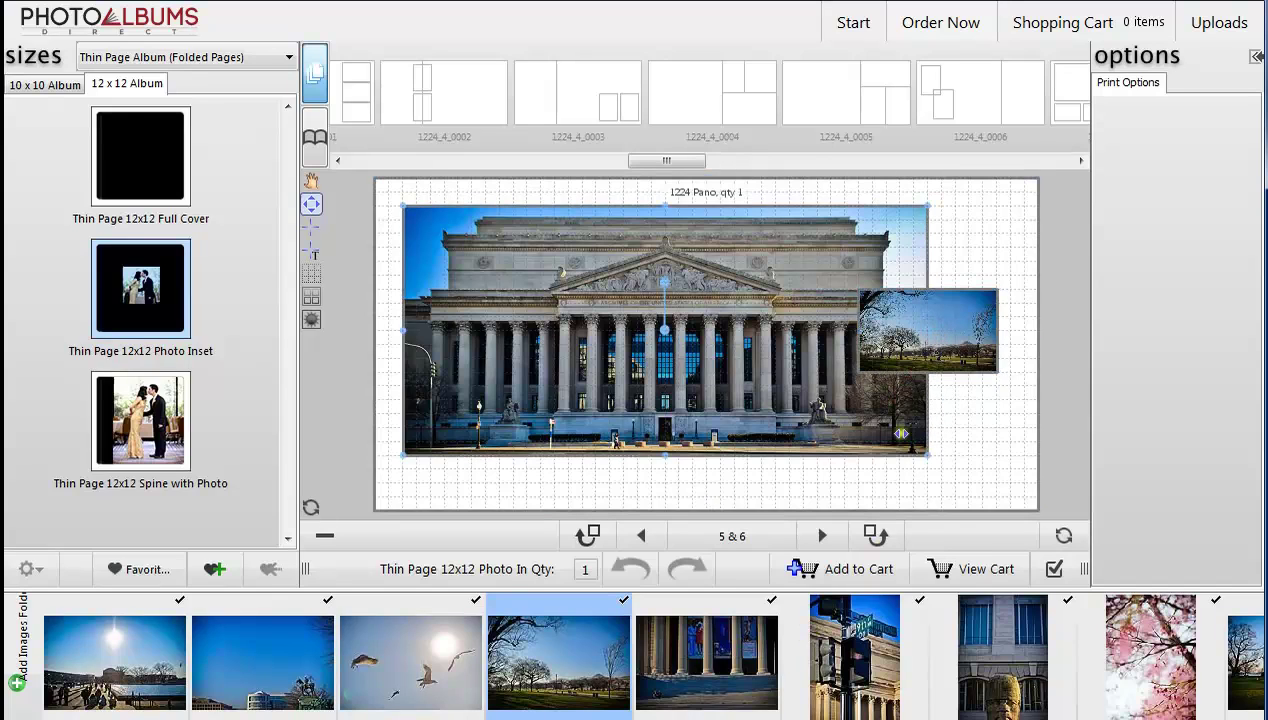
- Give the small park photo a drop shadow with X 1.2%, Y 0.7%, blur 2 and opacity 0.6
left_click(1044, 410)
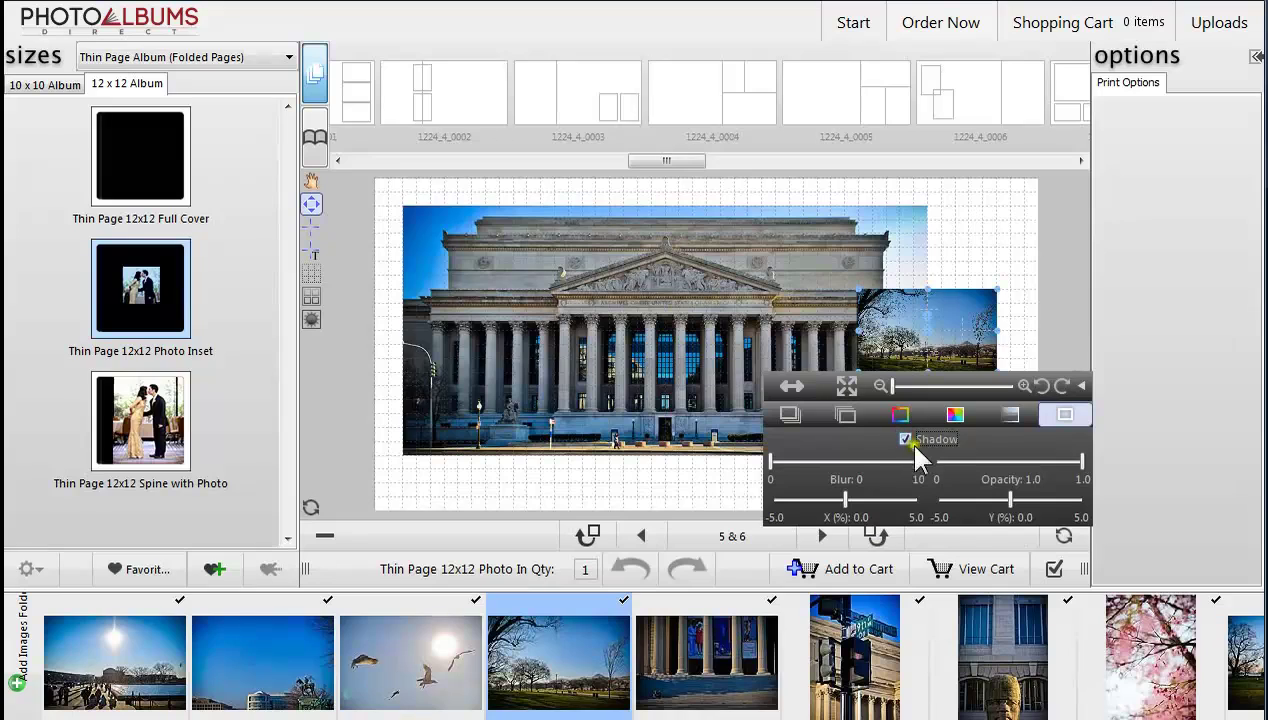
left_click_drag(845, 499, 863, 499)
mouse_move(1010, 499)
left_mouse_down()
mouse_move(995, 492)
mouse_move(1021, 491)
left_mouse_up()
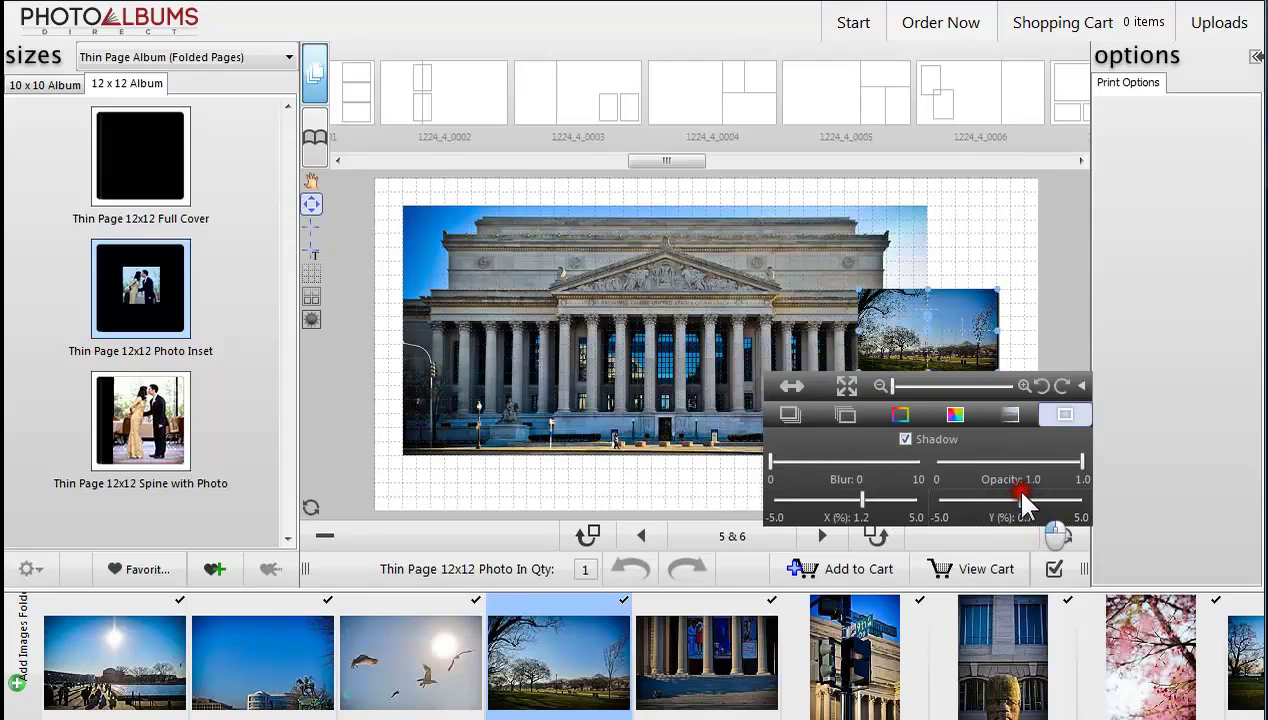
left_click(818, 462)
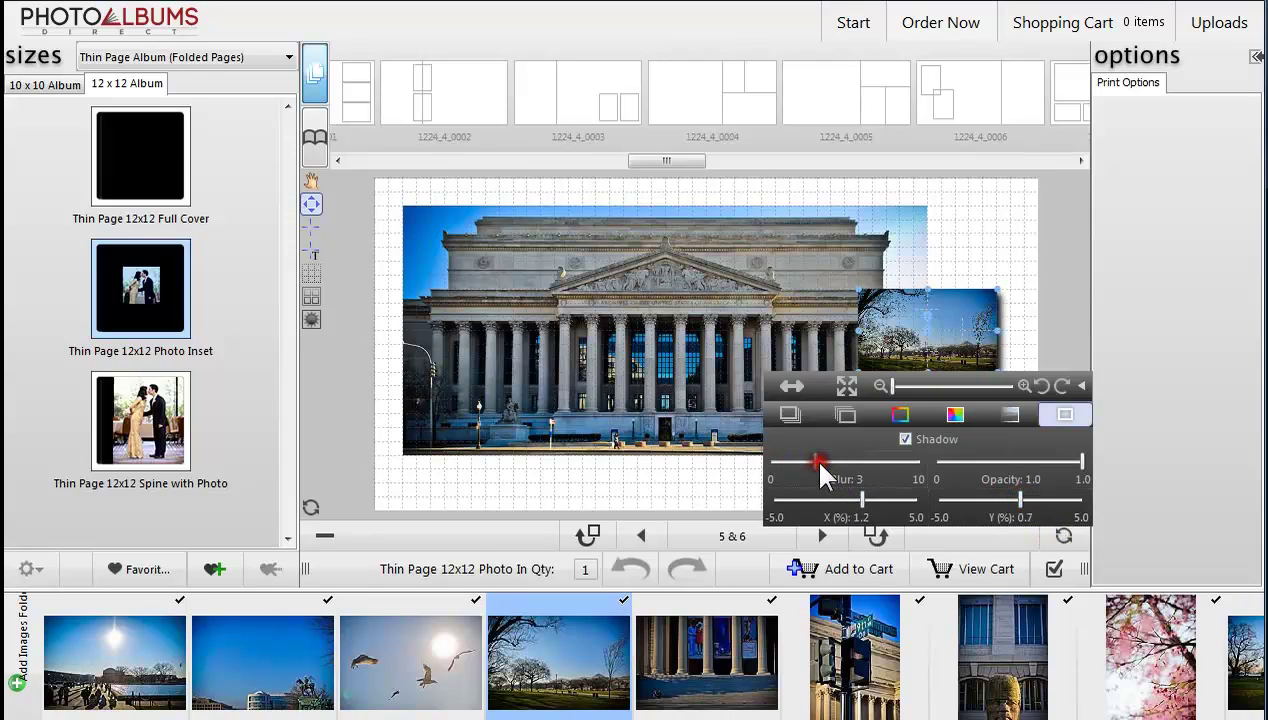
left_click(1025, 461)
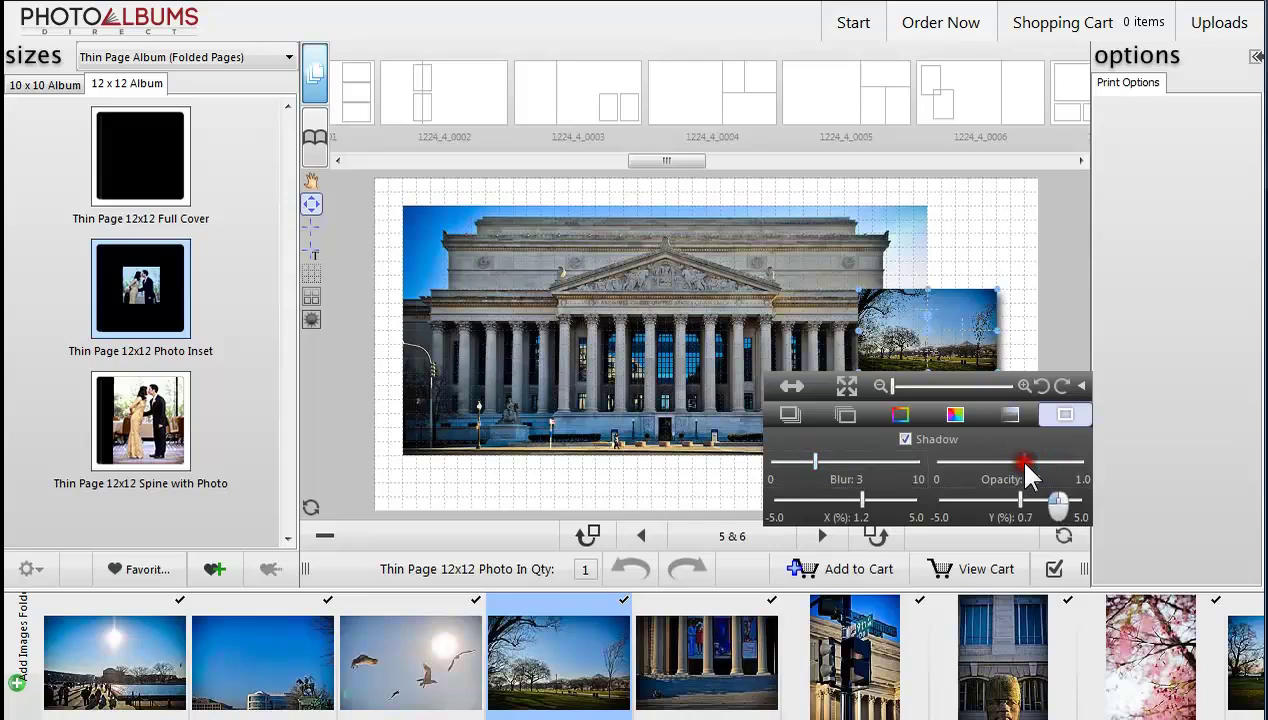
left_click(803, 461)
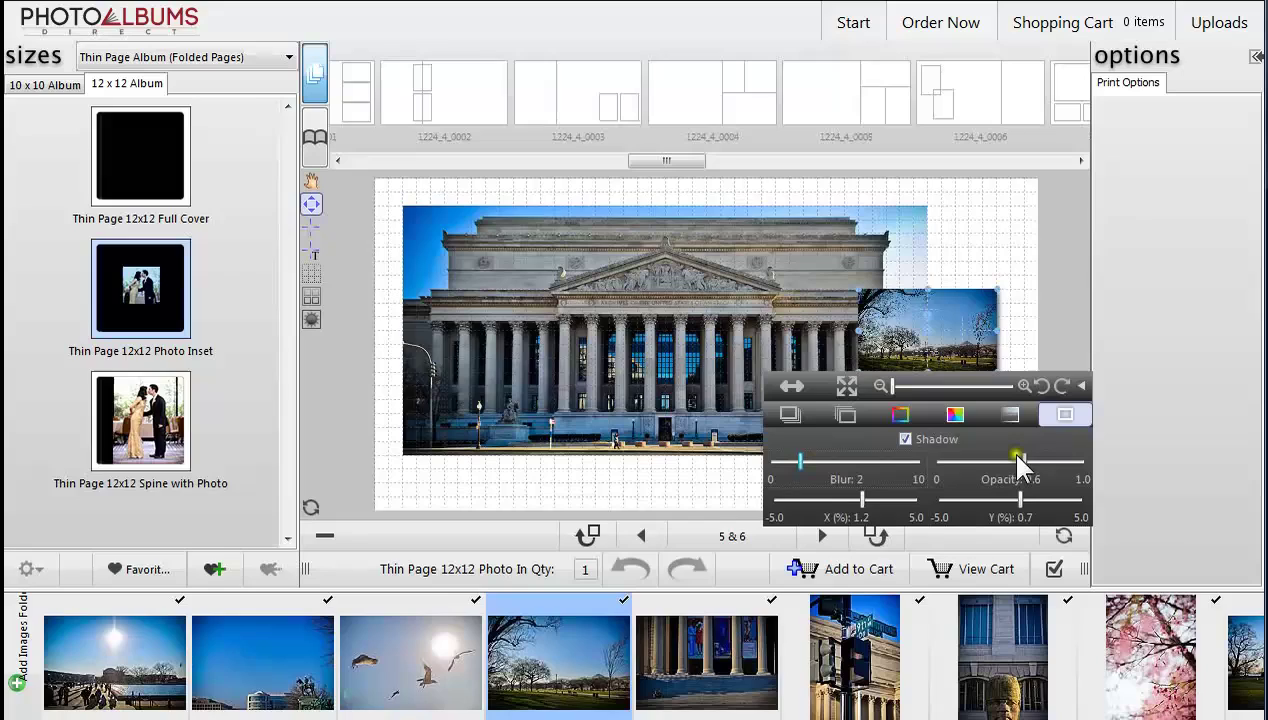
- Add a white stroke around the small park photo
left_click(893, 415)
left_click(832, 444)
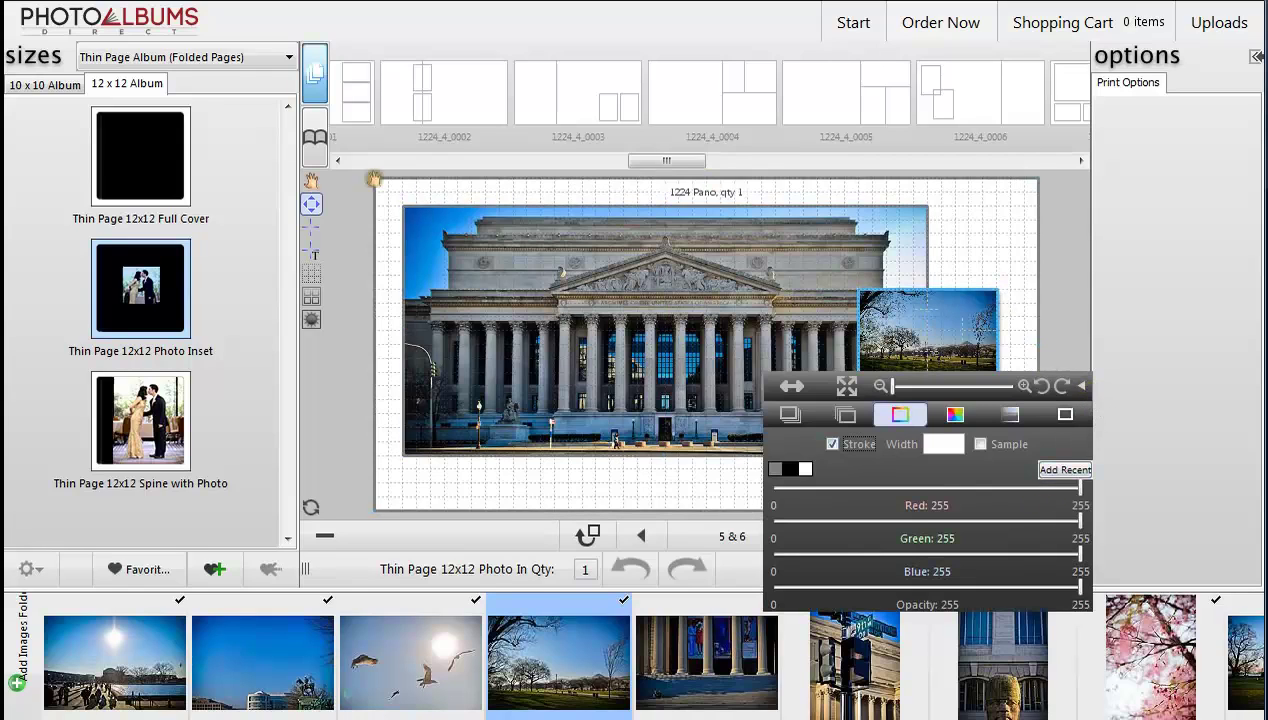
left_click(1085, 386)
left_click(311, 181)
left_click(934, 334)
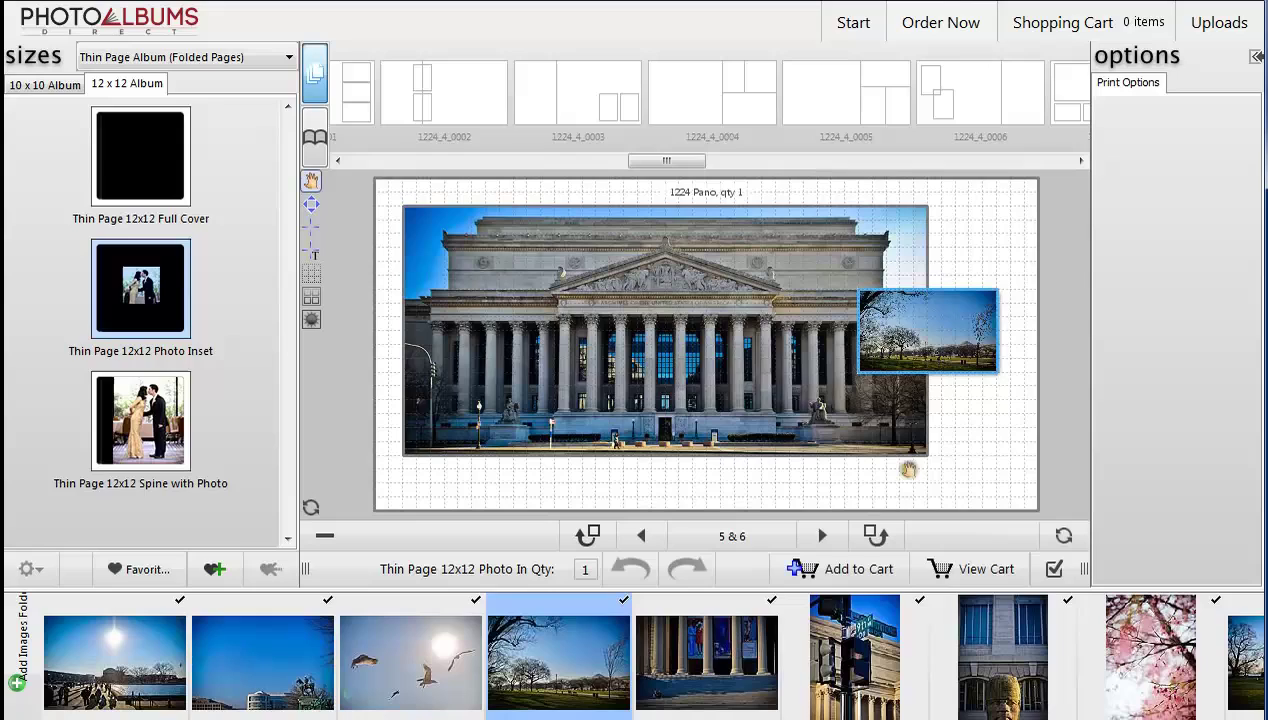
- Copy the small park photo frame, paste it on the spread and move the duplicate straight down below the original
left_click(311, 207)
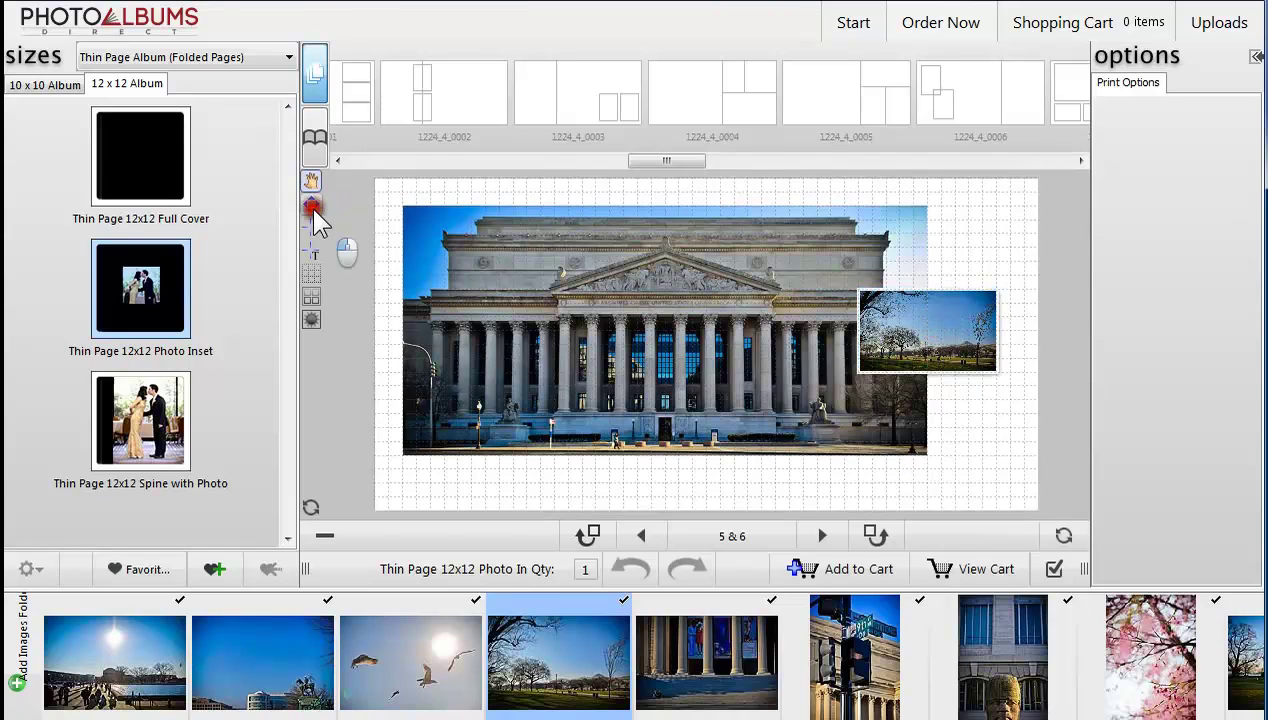
right_click(928, 327)
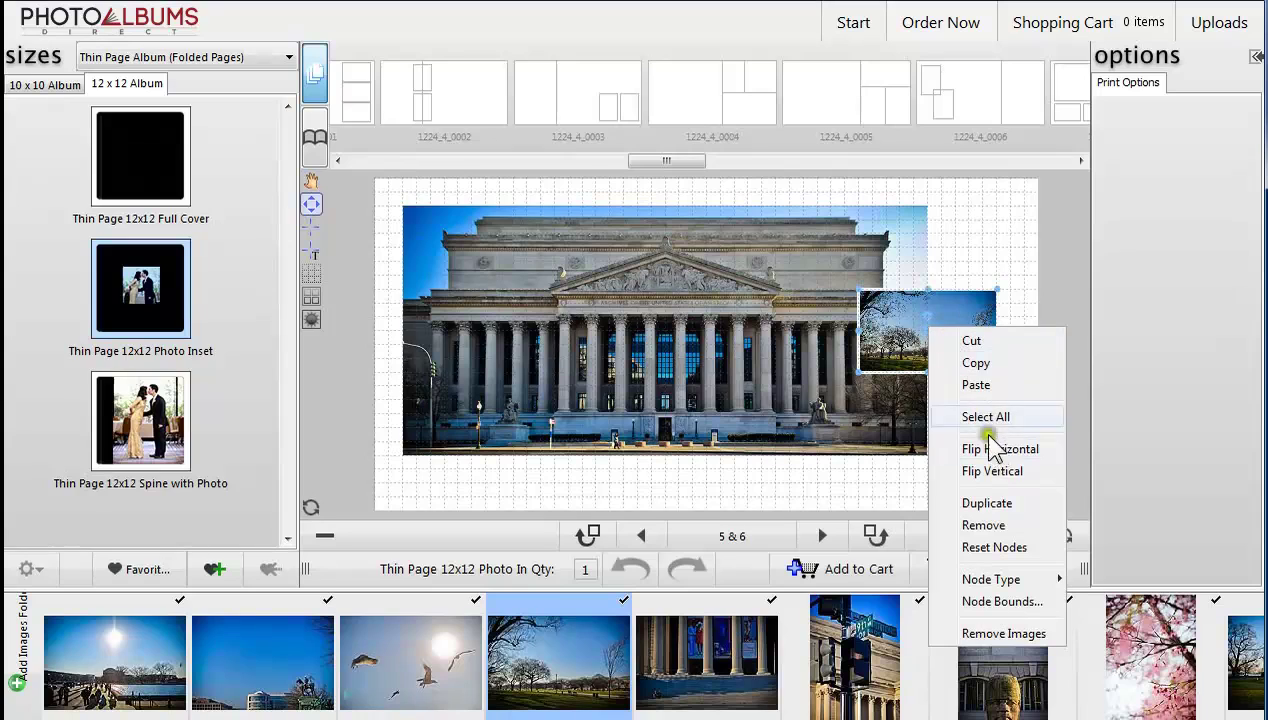
left_click(975, 362)
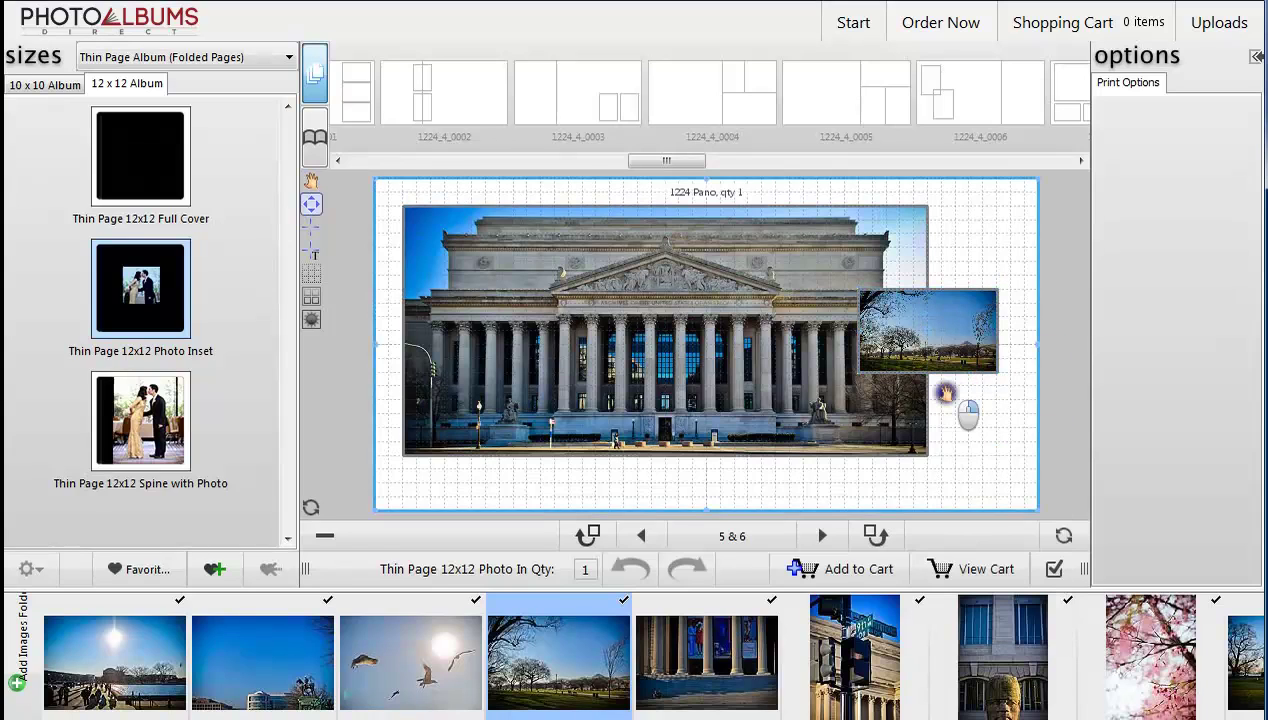
right_click(945, 393)
left_click(992, 450)
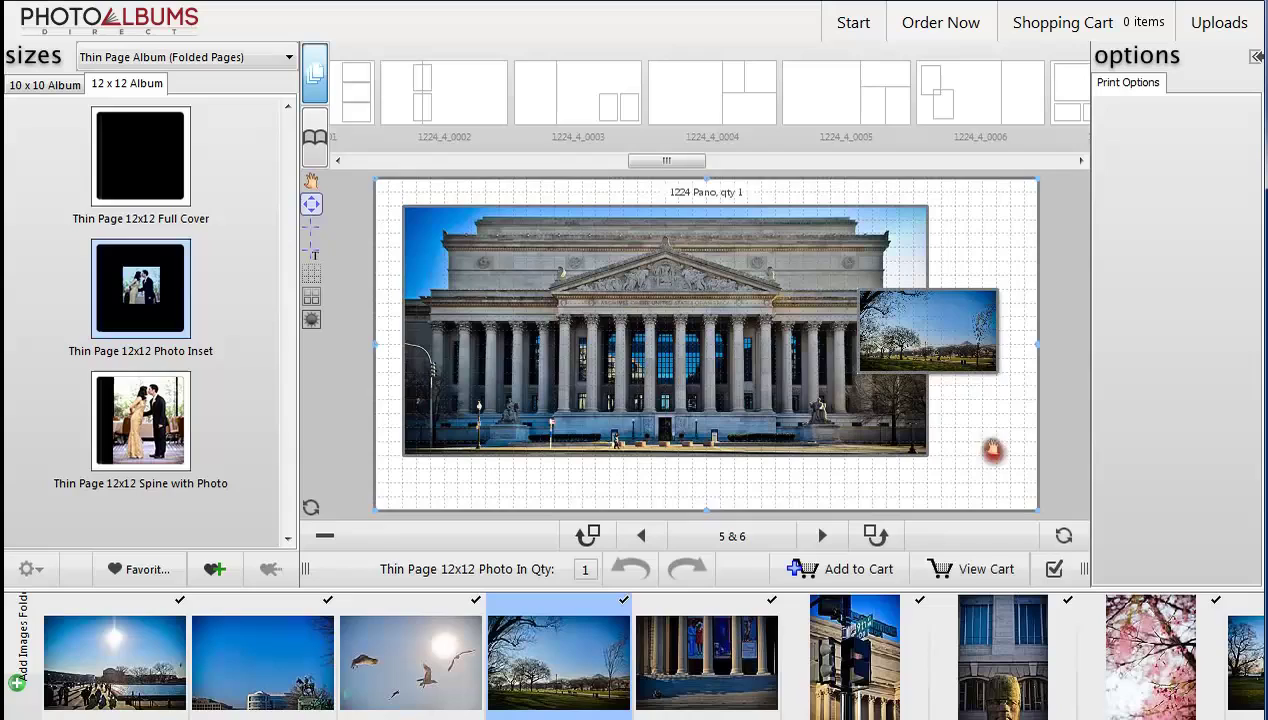
left_click(933, 343)
left_click_drag(929, 334, 929, 438)
left_click(929, 438)
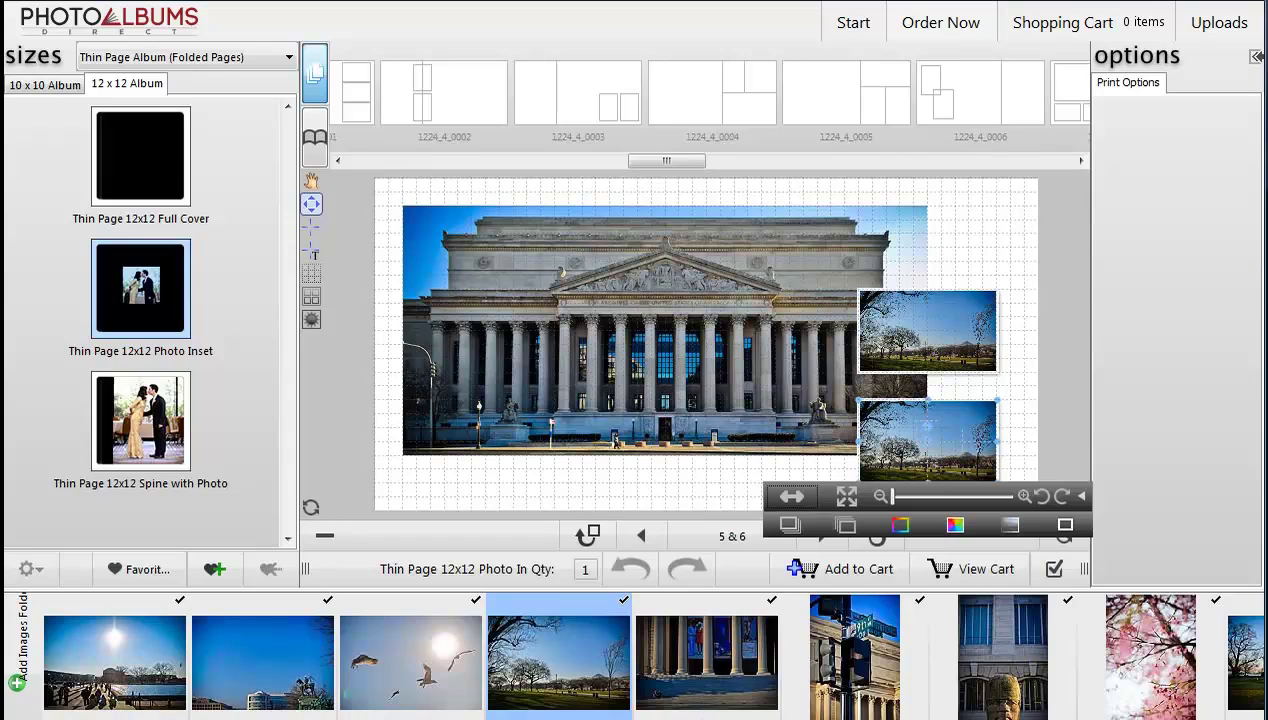
- Replace the photo in the lower duplicate frame with the blue-sky photo showing low buildings and treetops
scroll(648, 655, "left", 2)
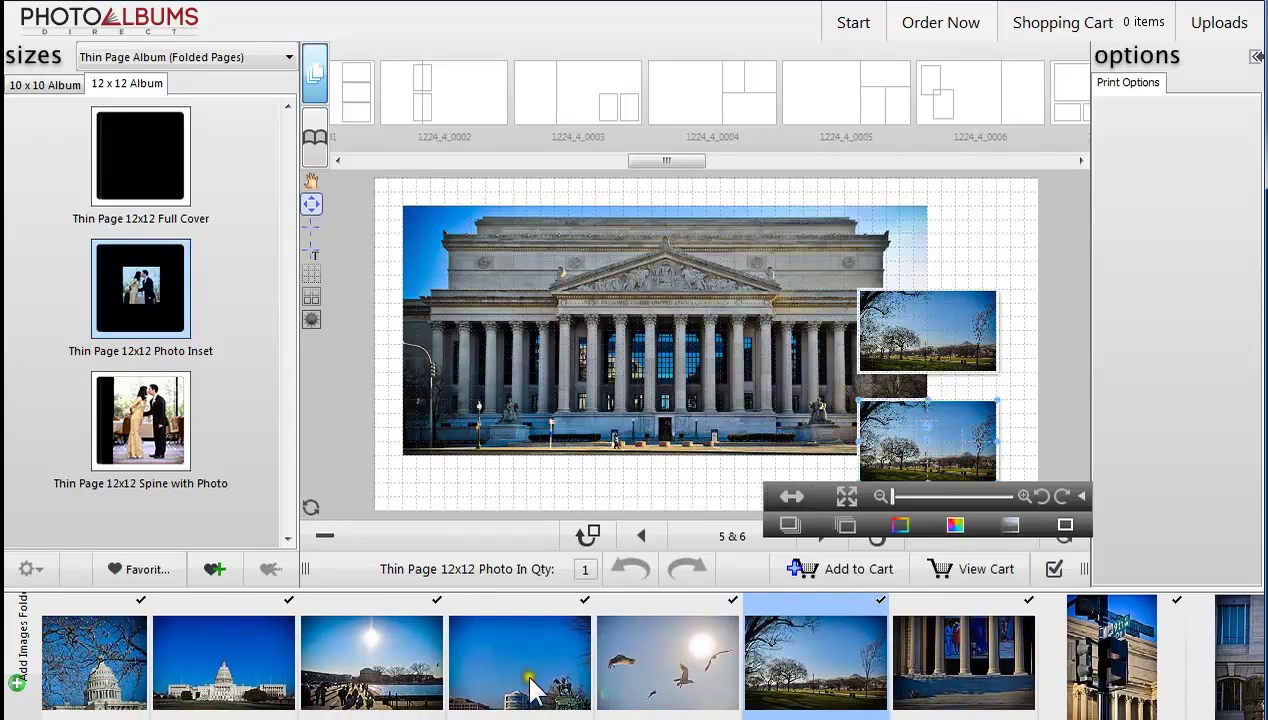
left_click_drag(530, 688, 902, 443)
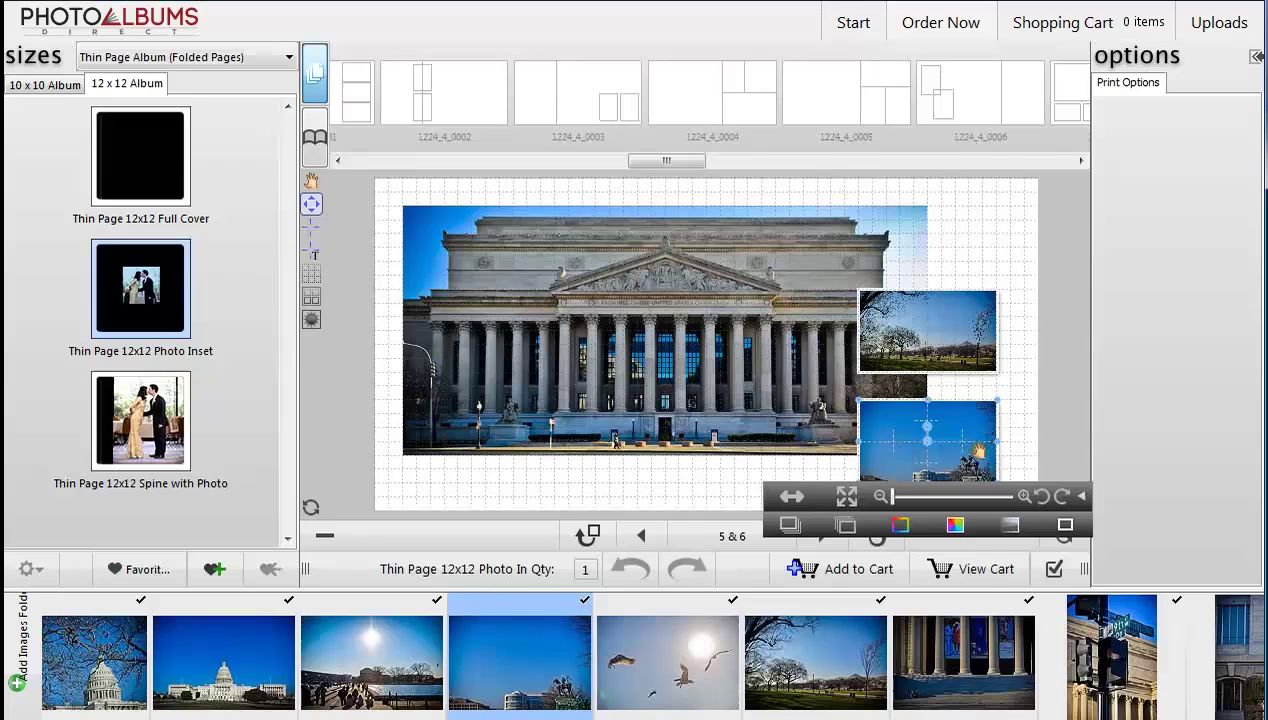
left_click(953, 287)
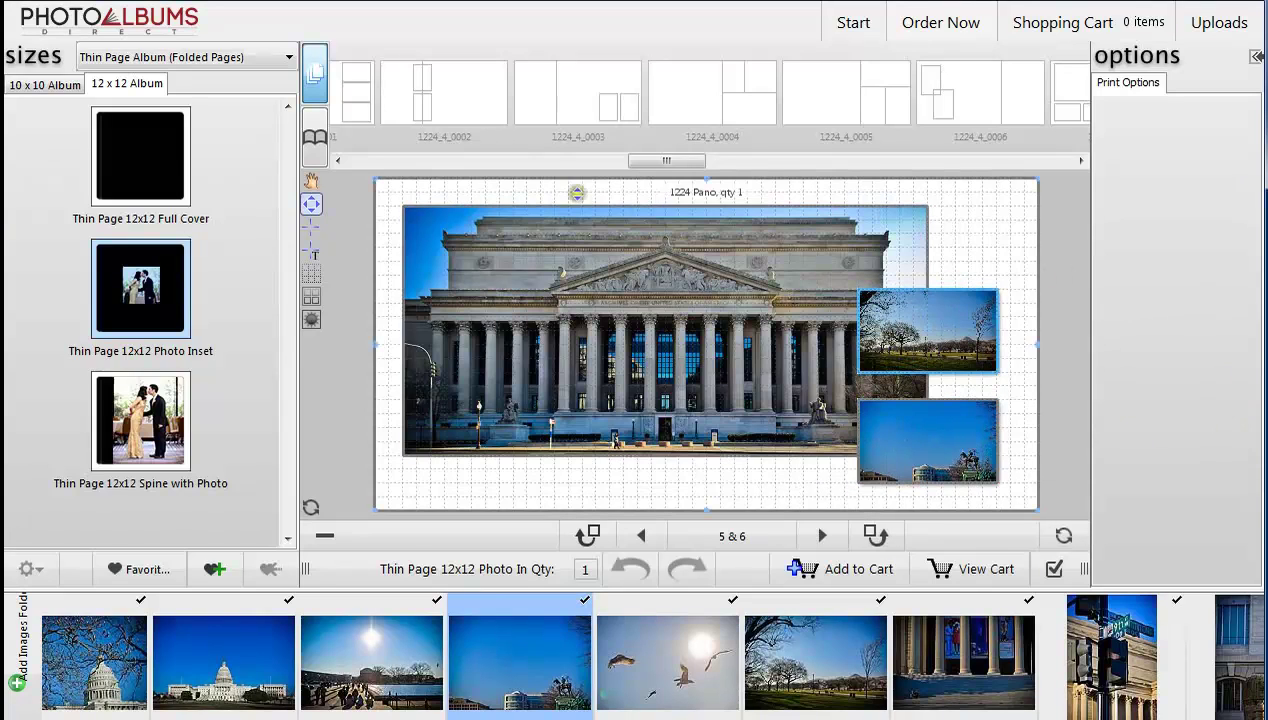
left_click(381, 295)
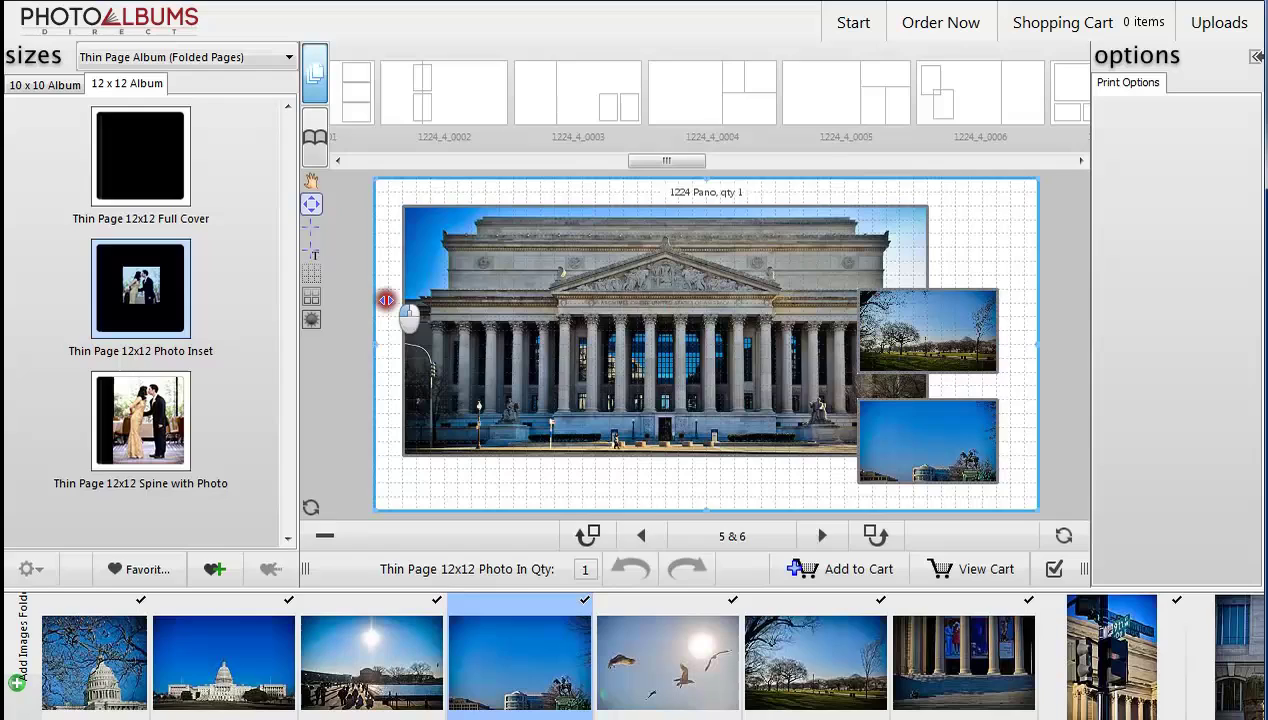
- Turn on a fill for the spread's background and make it black
left_click(311, 181)
left_click(628, 476)
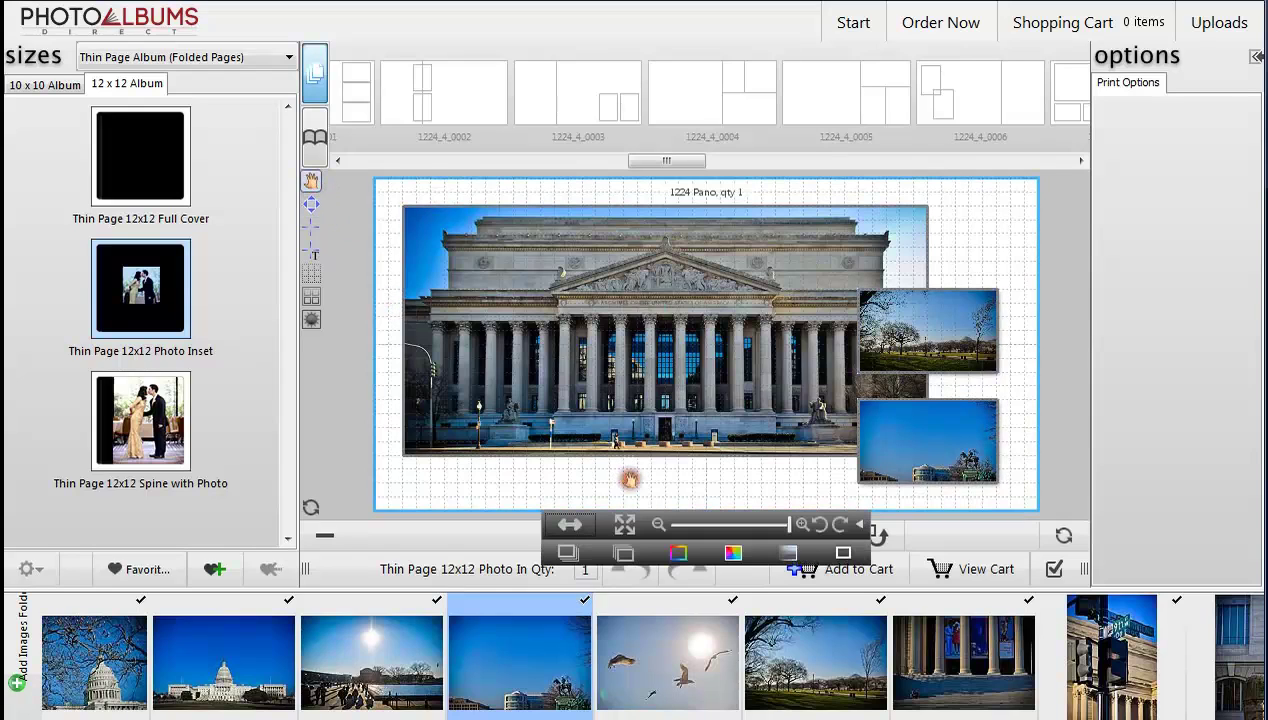
left_click(737, 554)
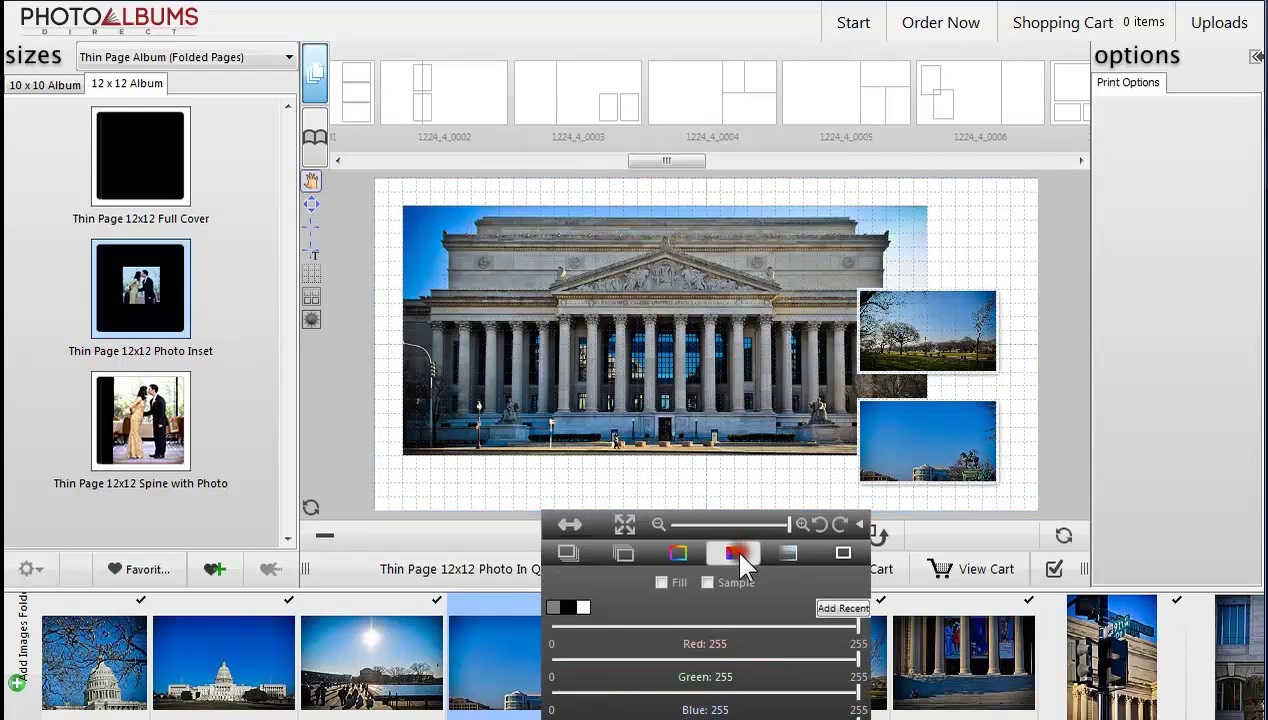
left_click(658, 583)
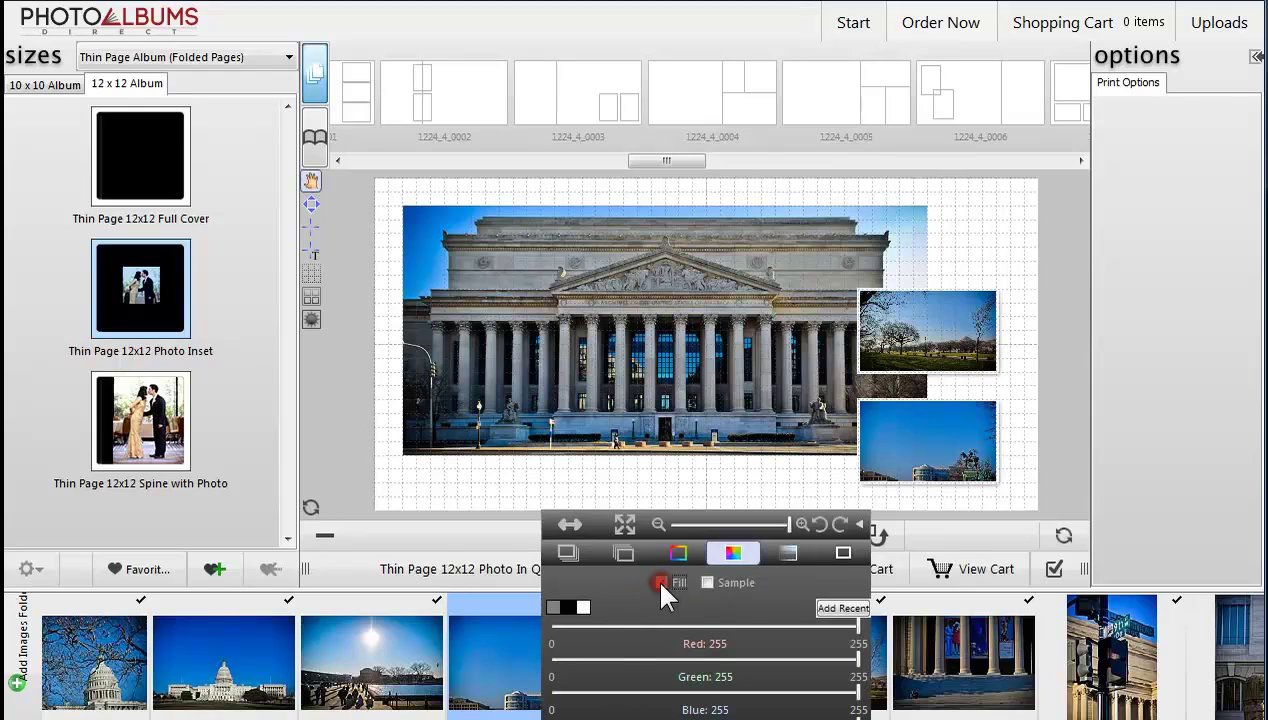
left_click(568, 607)
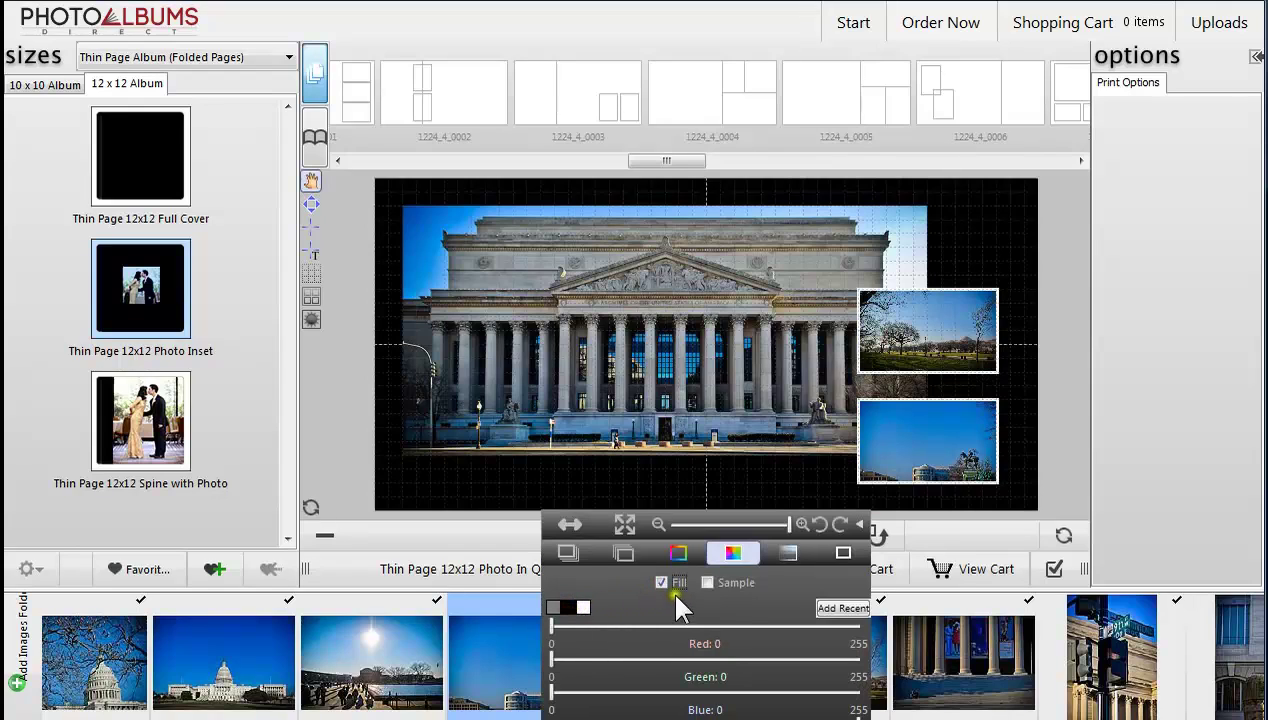
- Turn on color sampling and try background colors picked from the building photo's dark areas and sky
left_click(712, 585)
left_click(787, 418)
left_click(814, 406)
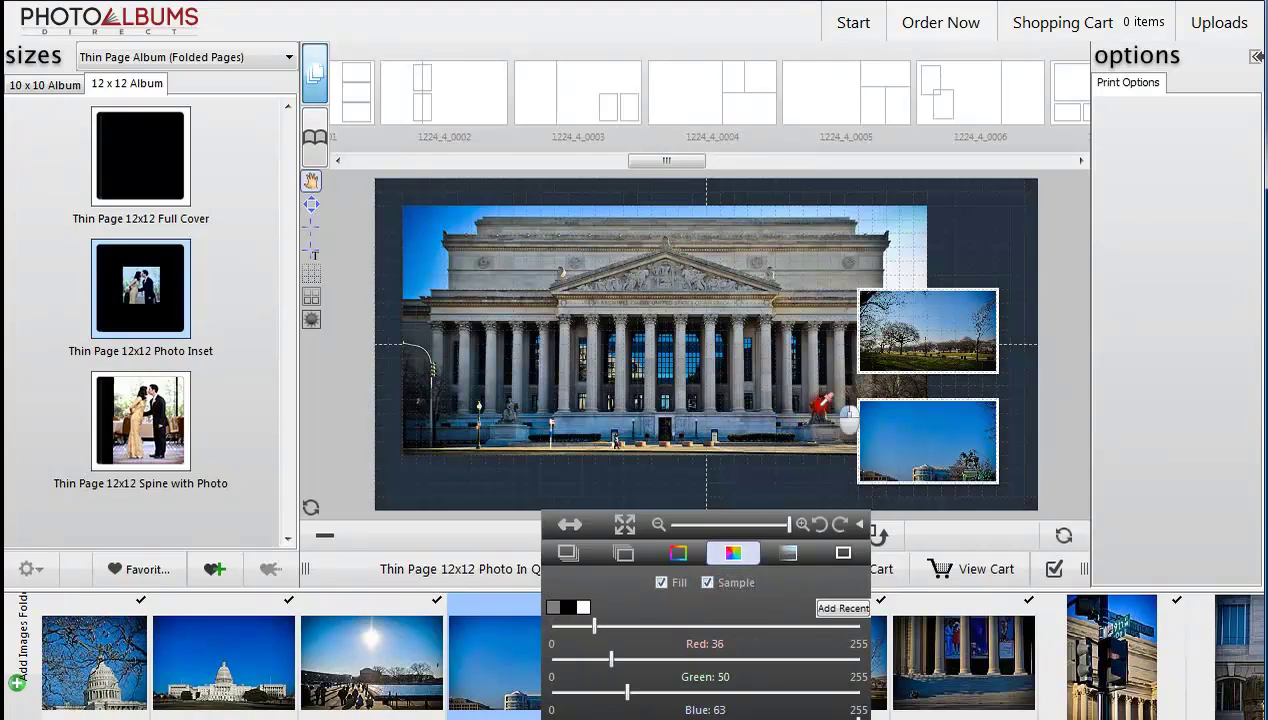
left_click(855, 394)
left_click_drag(563, 268, 435, 262)
left_click(430, 258)
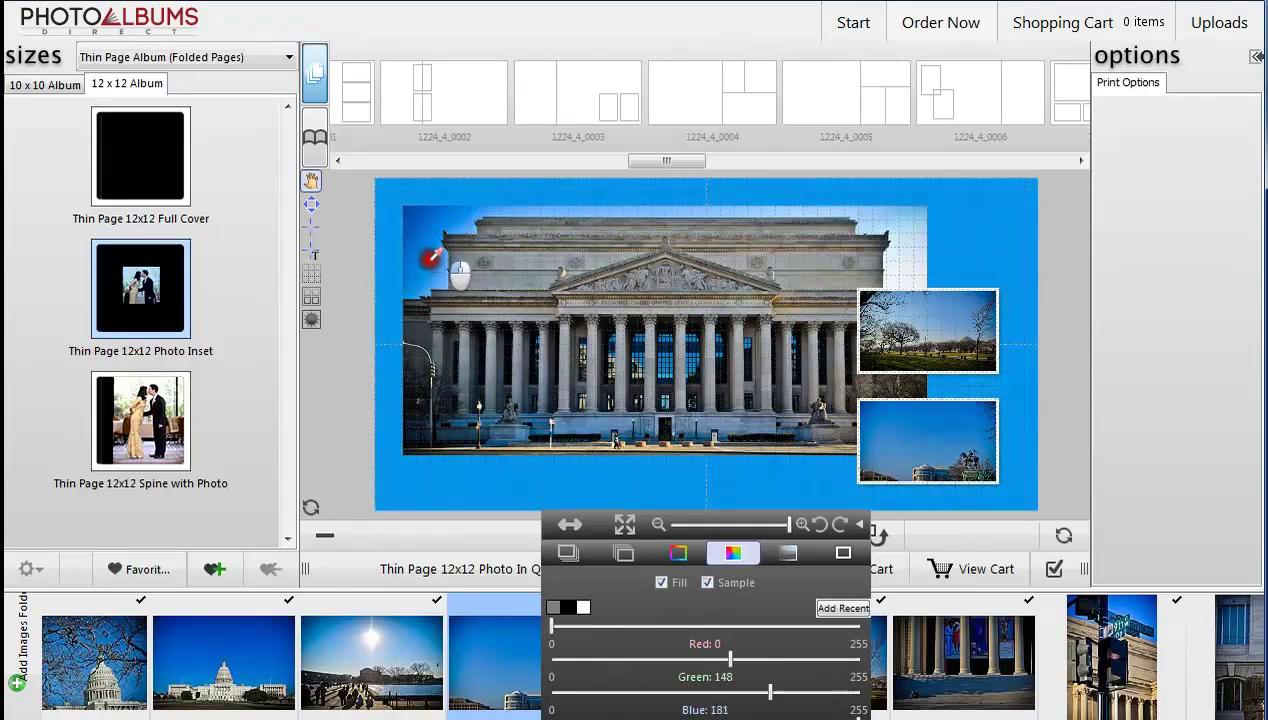
left_click(880, 236)
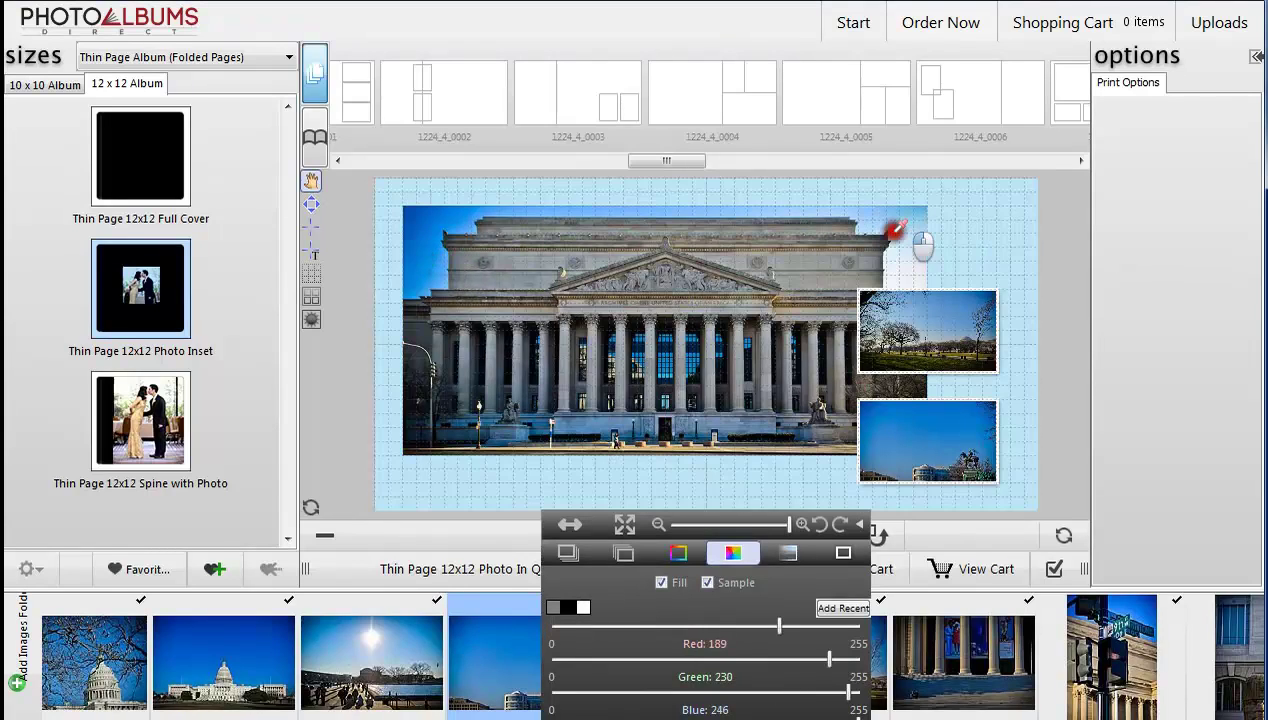
left_click(889, 219)
left_click(884, 215)
left_click(884, 211)
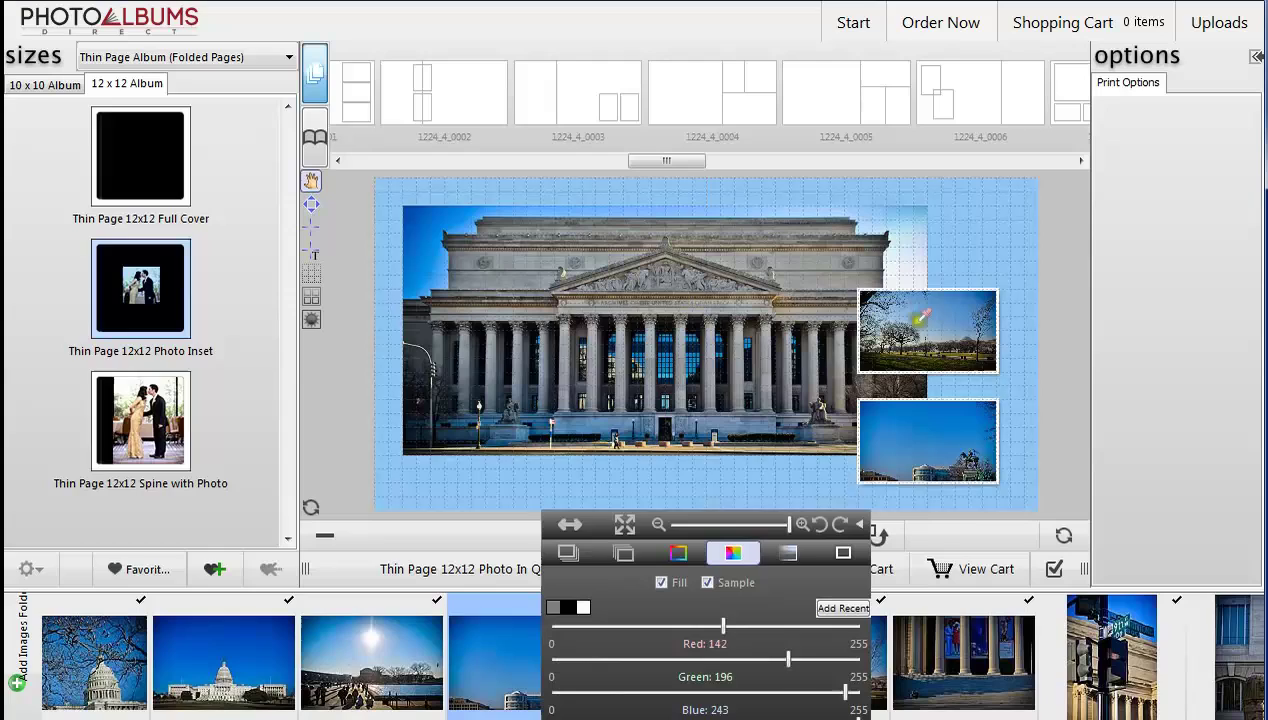
- Set the spread's background to the gray-brown sampled from the park photo (Red 95, Green 92, Blue 82)
left_click(910, 324)
left_click(916, 342)
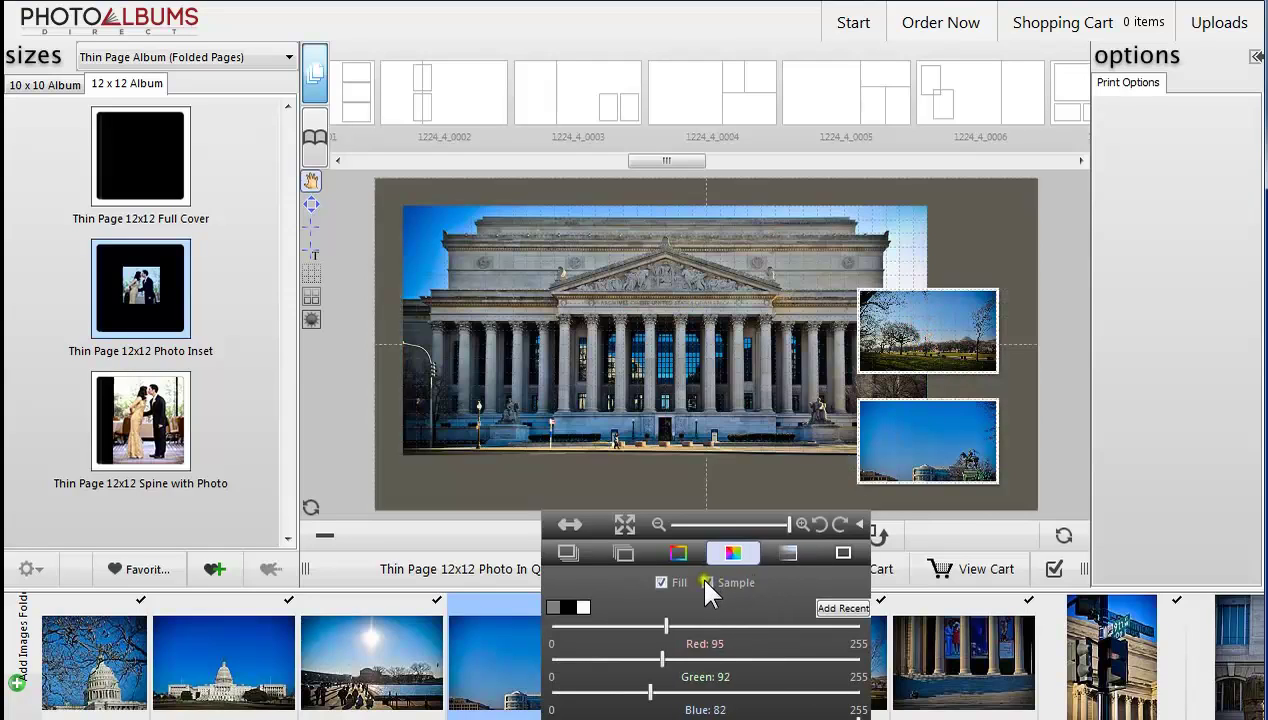
left_click(862, 525)
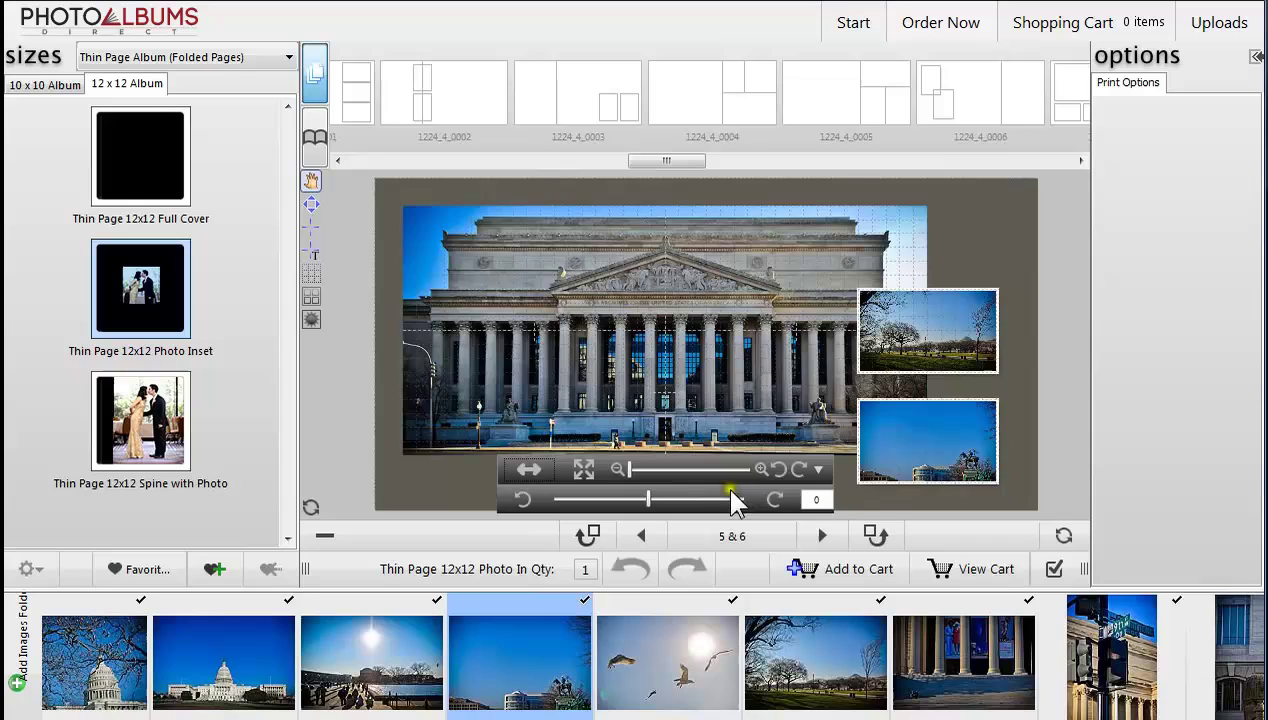
- Add a white stroke around the large building photo
left_click(818, 469)
left_click(634, 498)
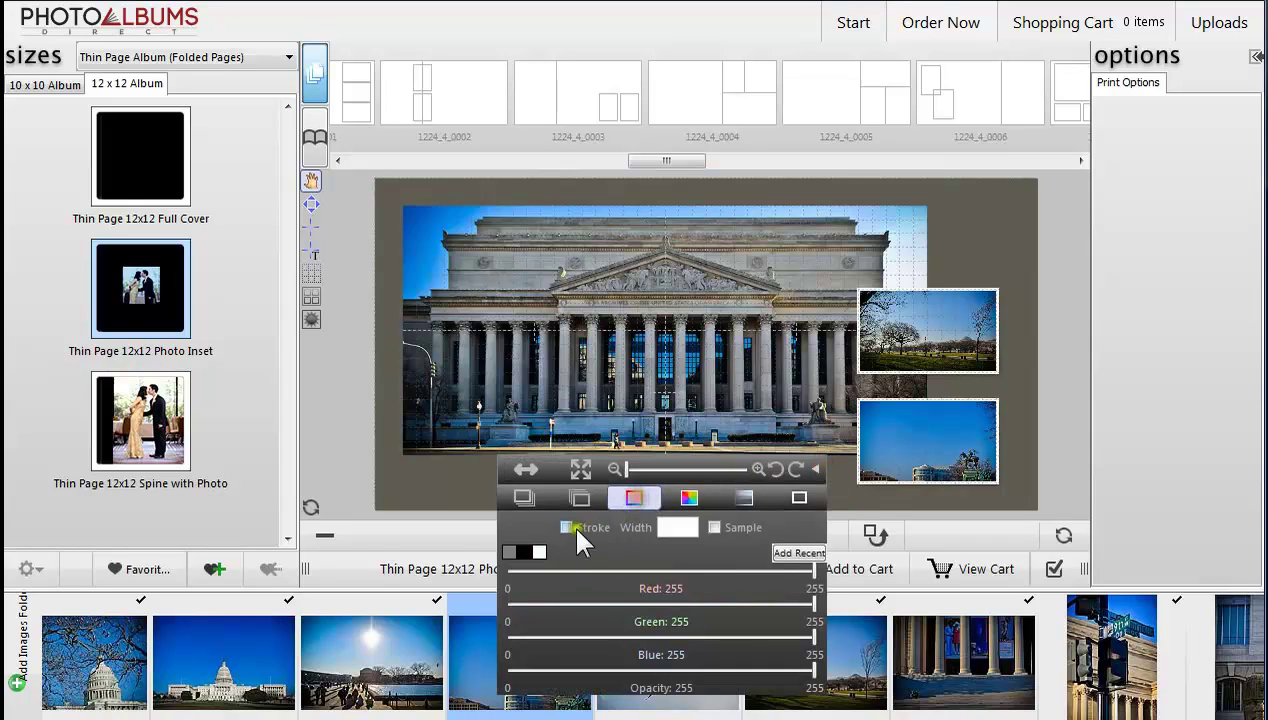
left_click(566, 528)
left_click(1173, 486)
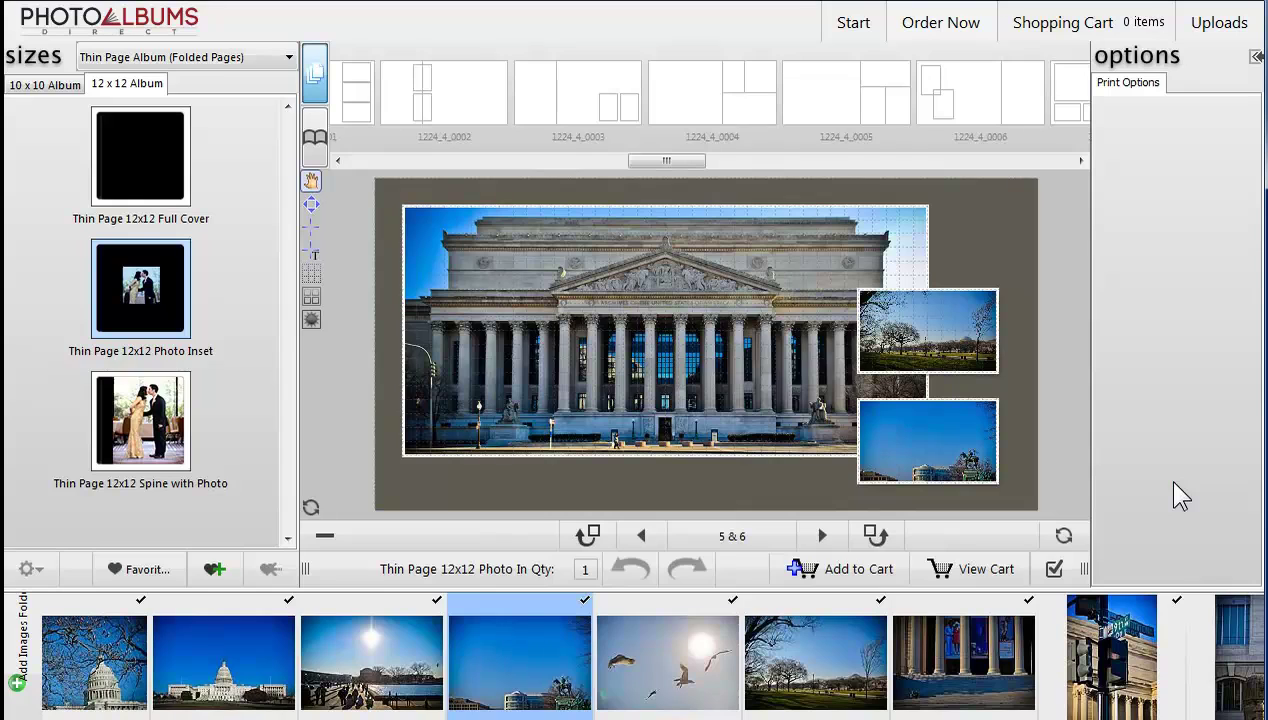
- Page forward through the album's remaining spreads to the cover to review their designs
left_click(822, 537)
left_click(822, 537)
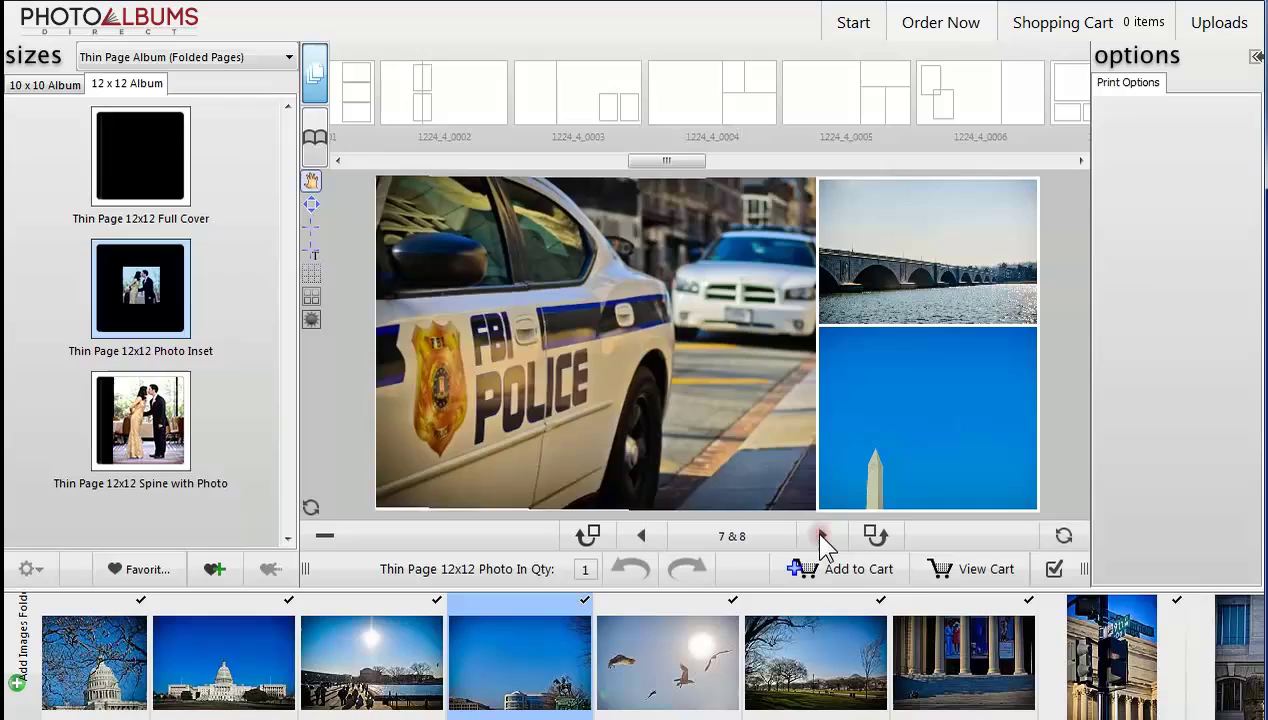
left_click(822, 537)
left_click(822, 537)
left_click(822, 537)
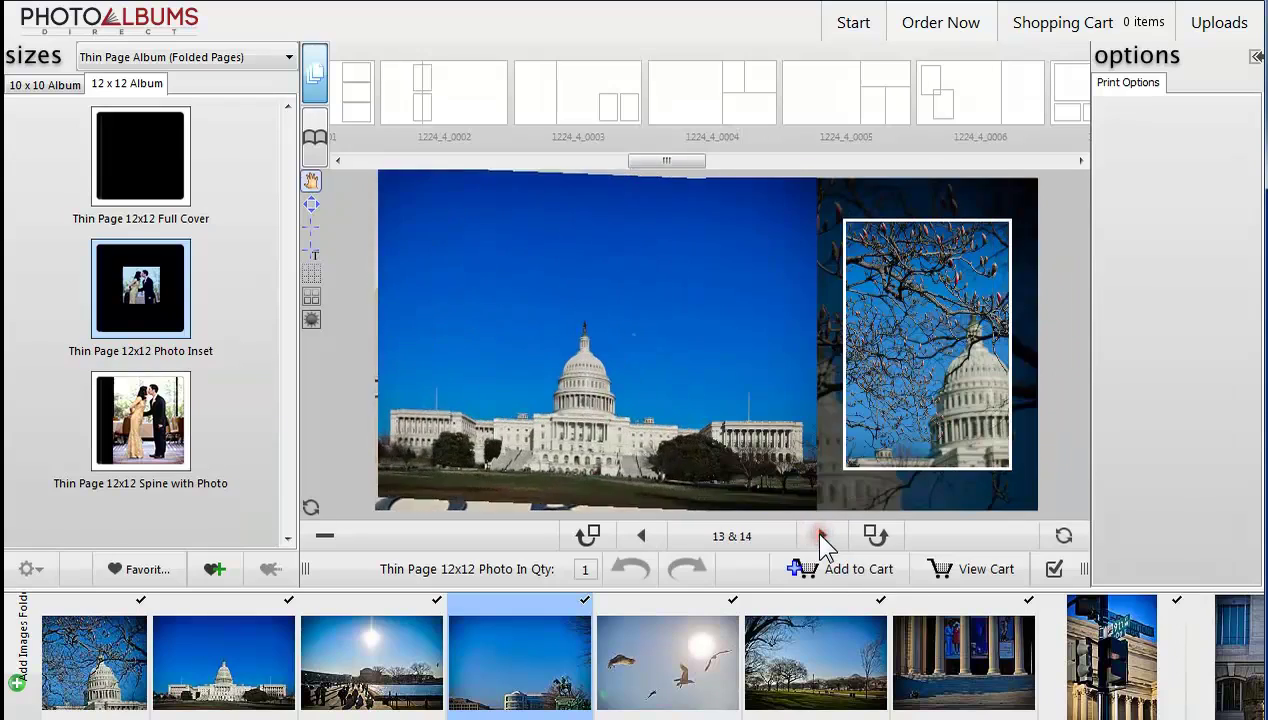
left_click(822, 537)
left_click(822, 537)
left_click(822, 537)
left_click(822, 537)
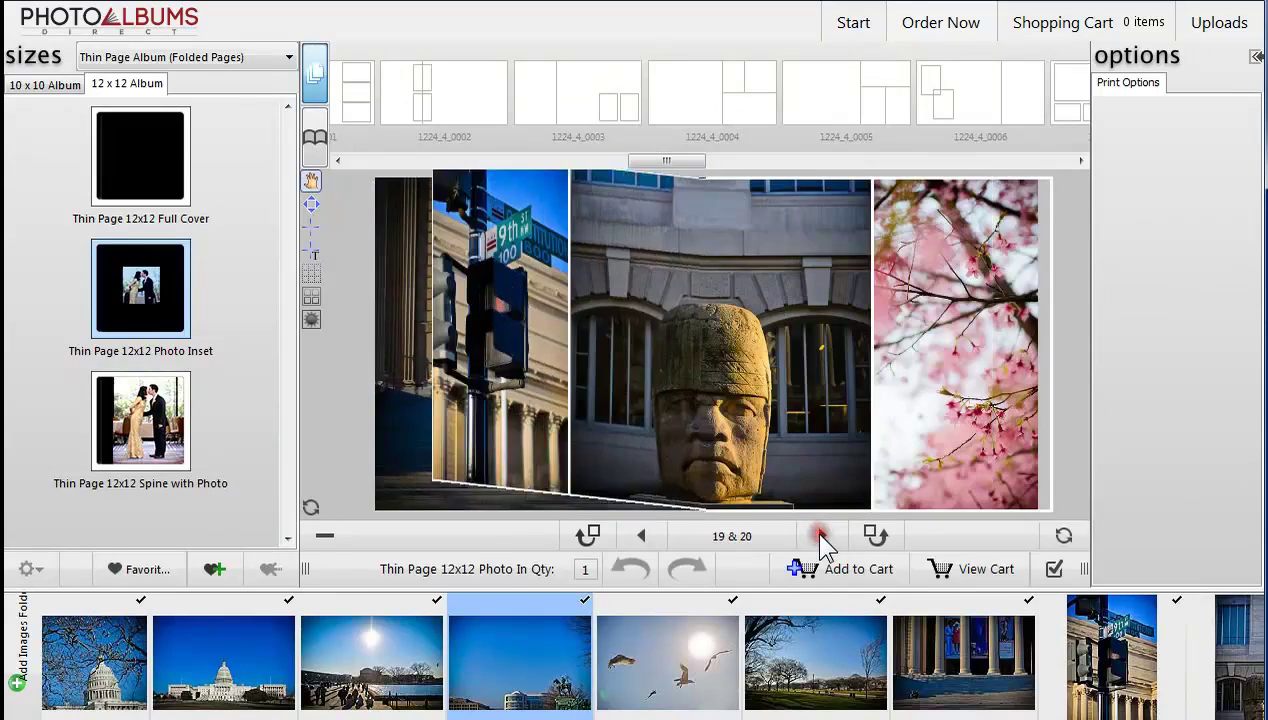
left_click(822, 537)
left_click(822, 537)
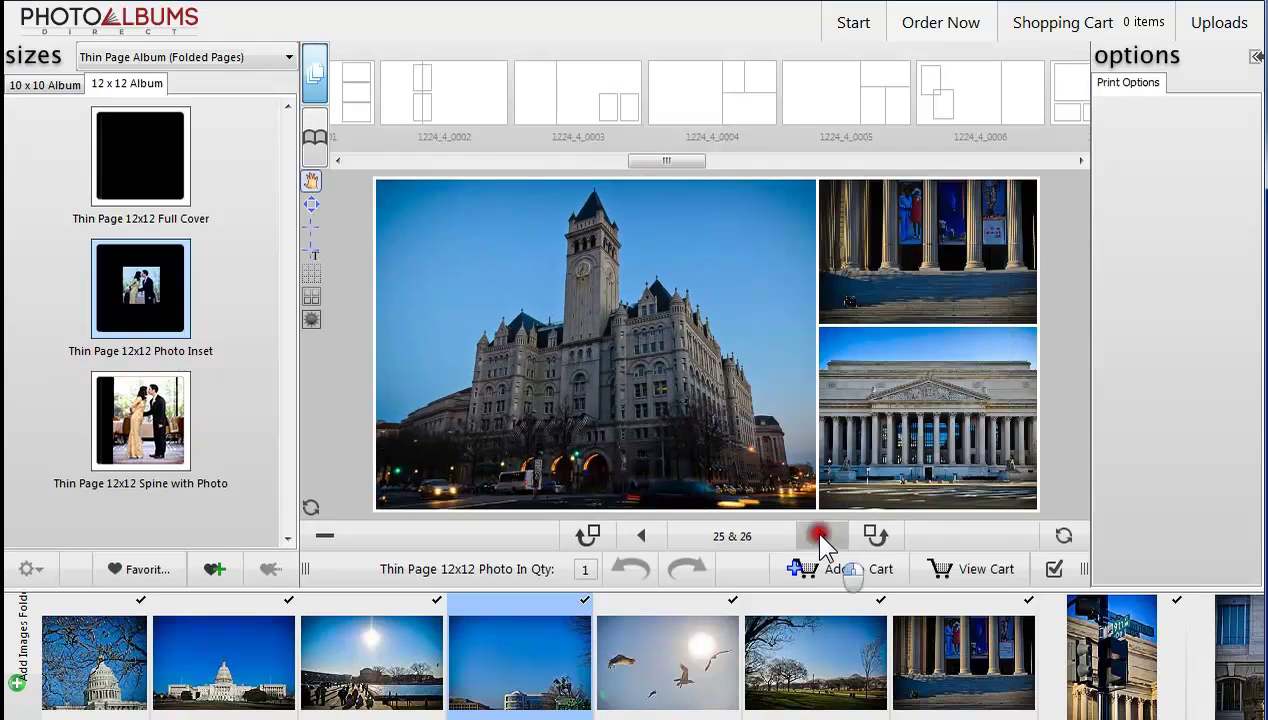
left_click(820, 537)
left_click(820, 537)
left_click(820, 537)
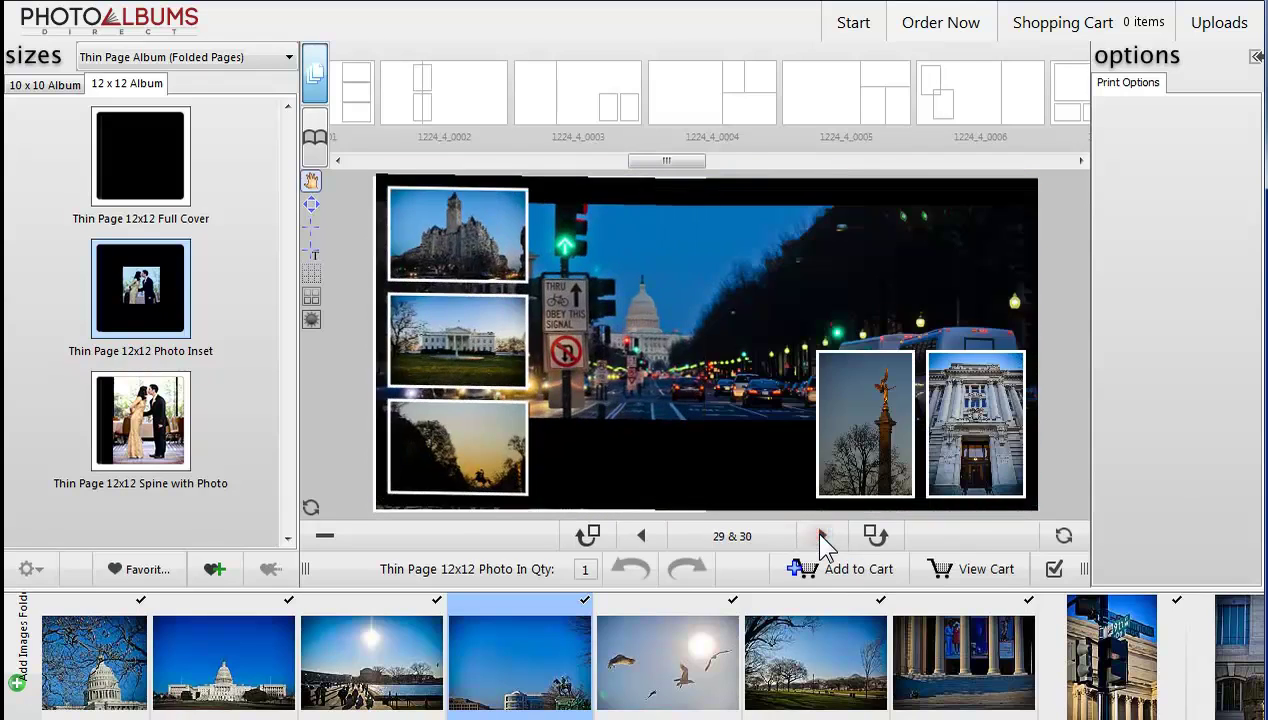
left_click(821, 537)
left_click(821, 537)
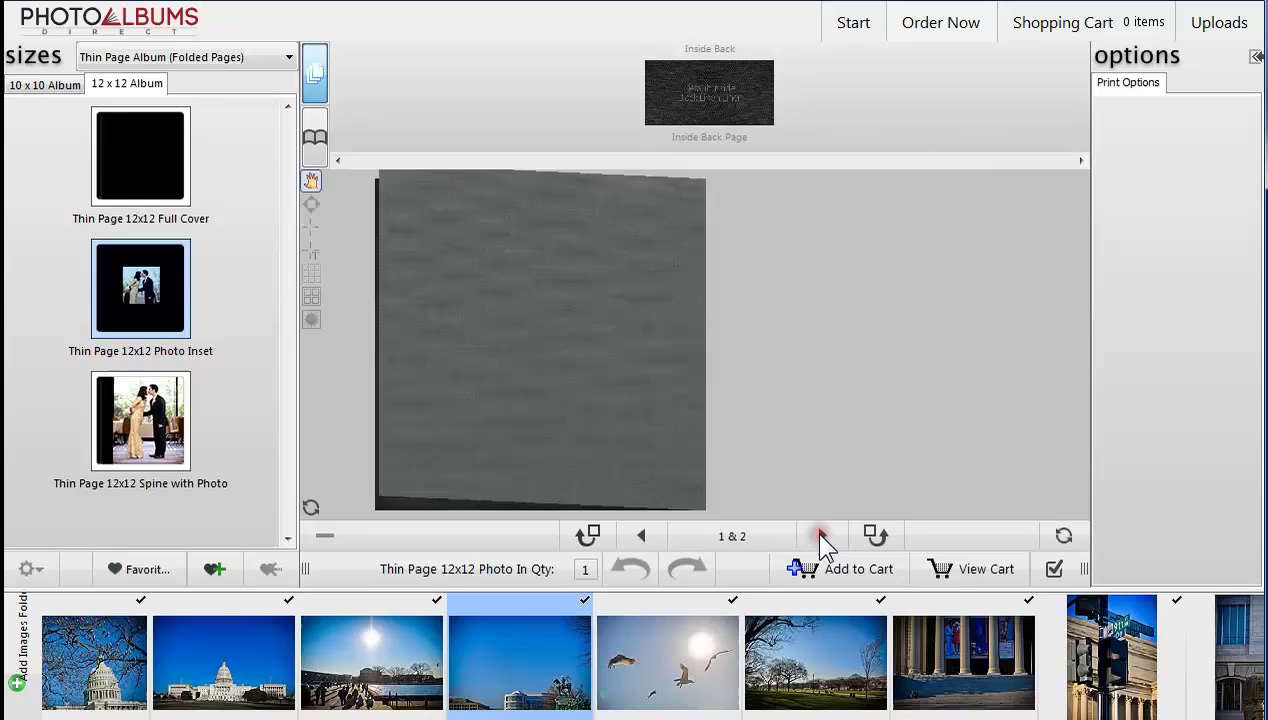
left_click(820, 537)
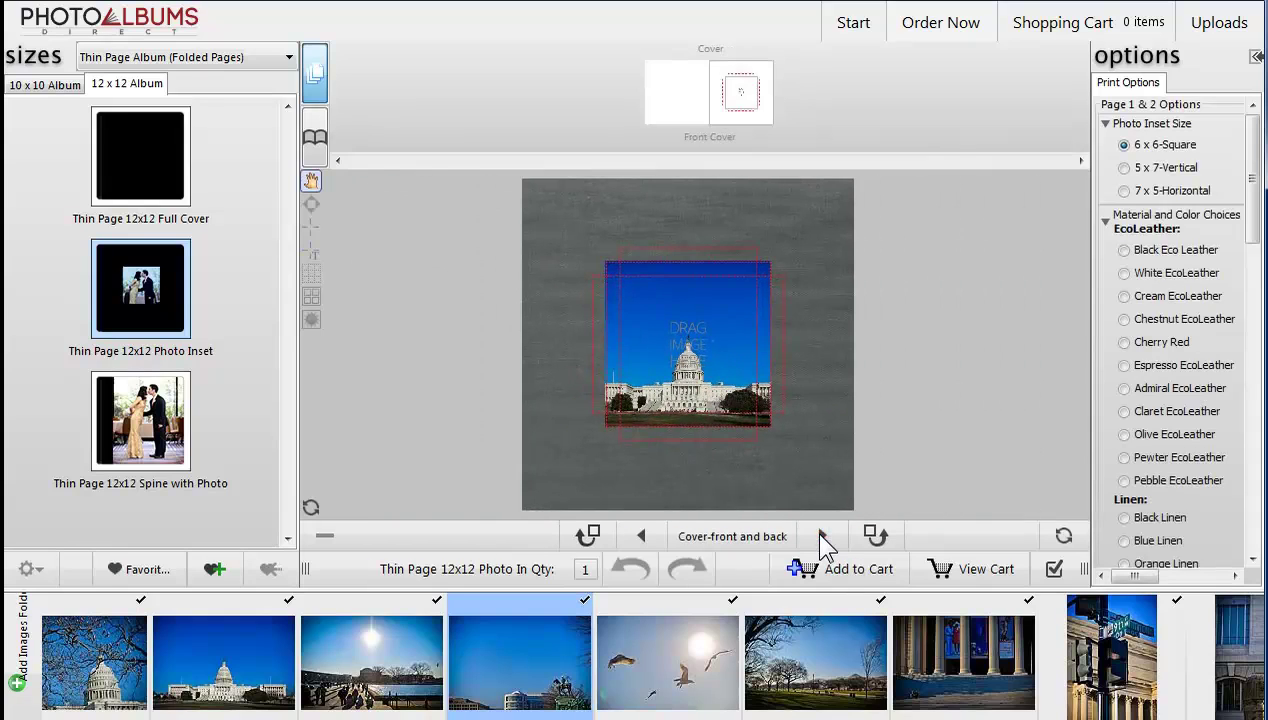
- Add the album to the cart as is, despite its unfilled image or text options, and view the cart
left_click(849, 569)
left_click(852, 572)
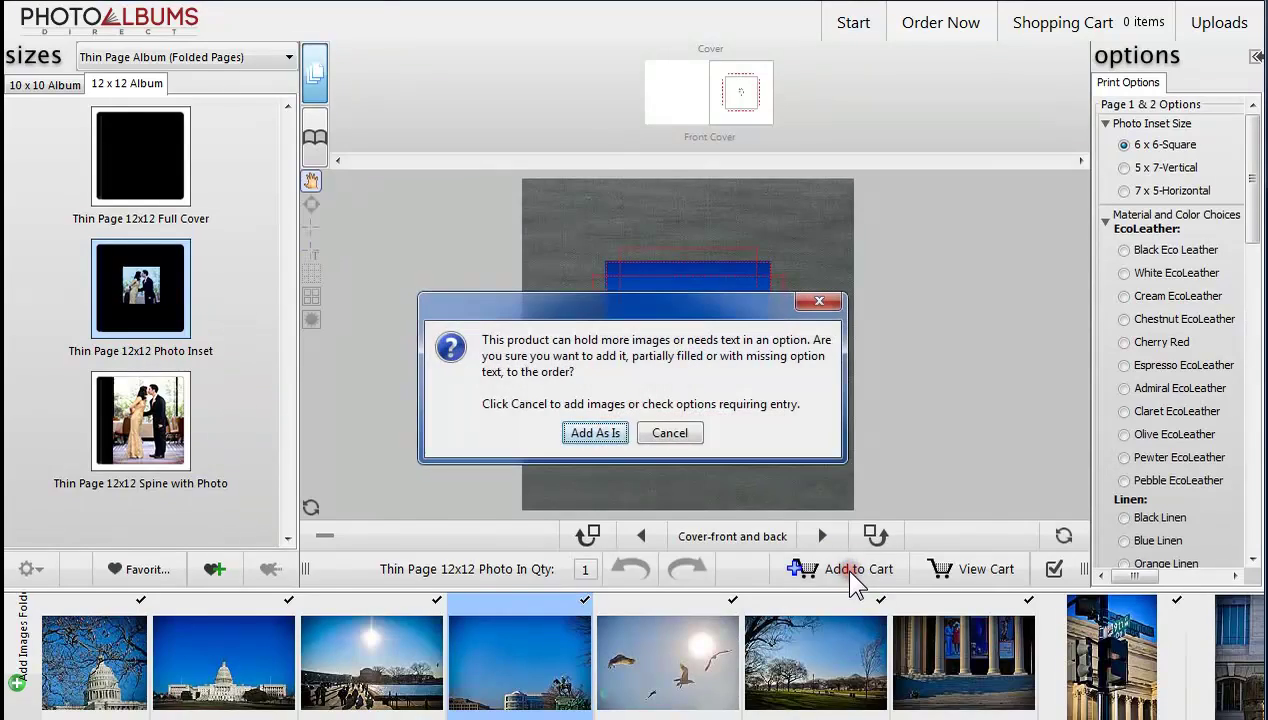
left_click(605, 433)
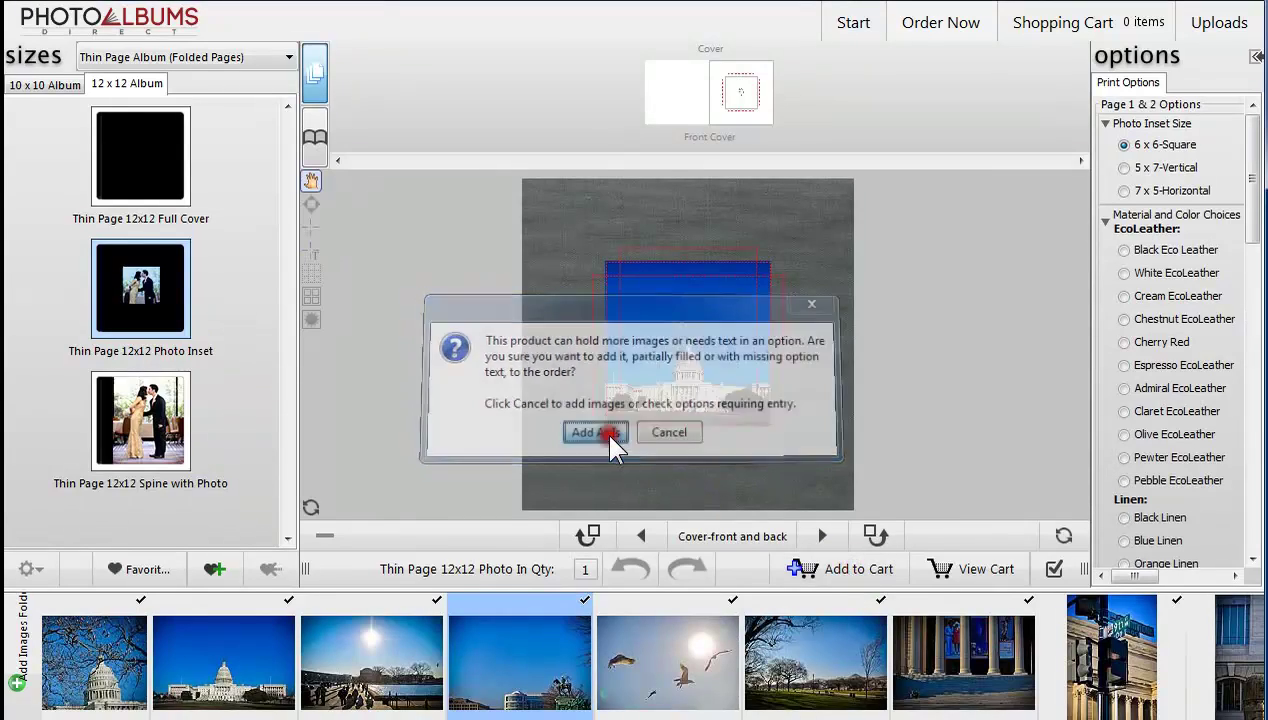
left_click(973, 569)
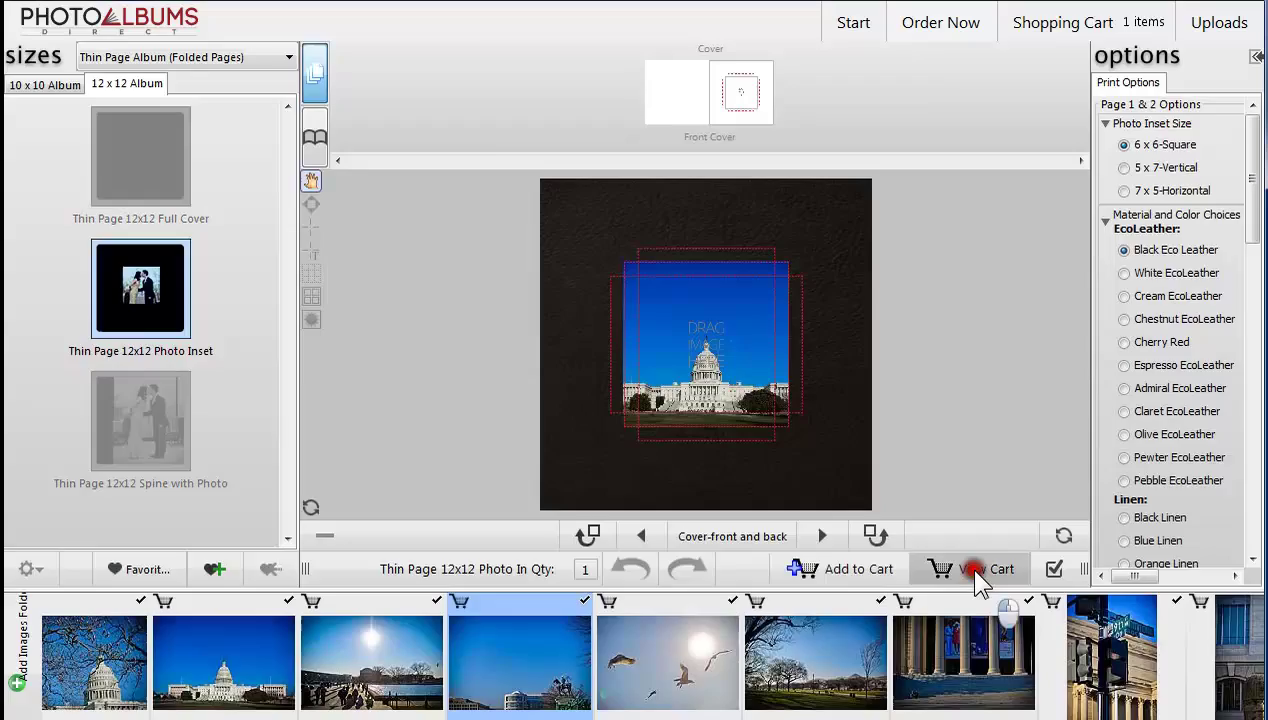